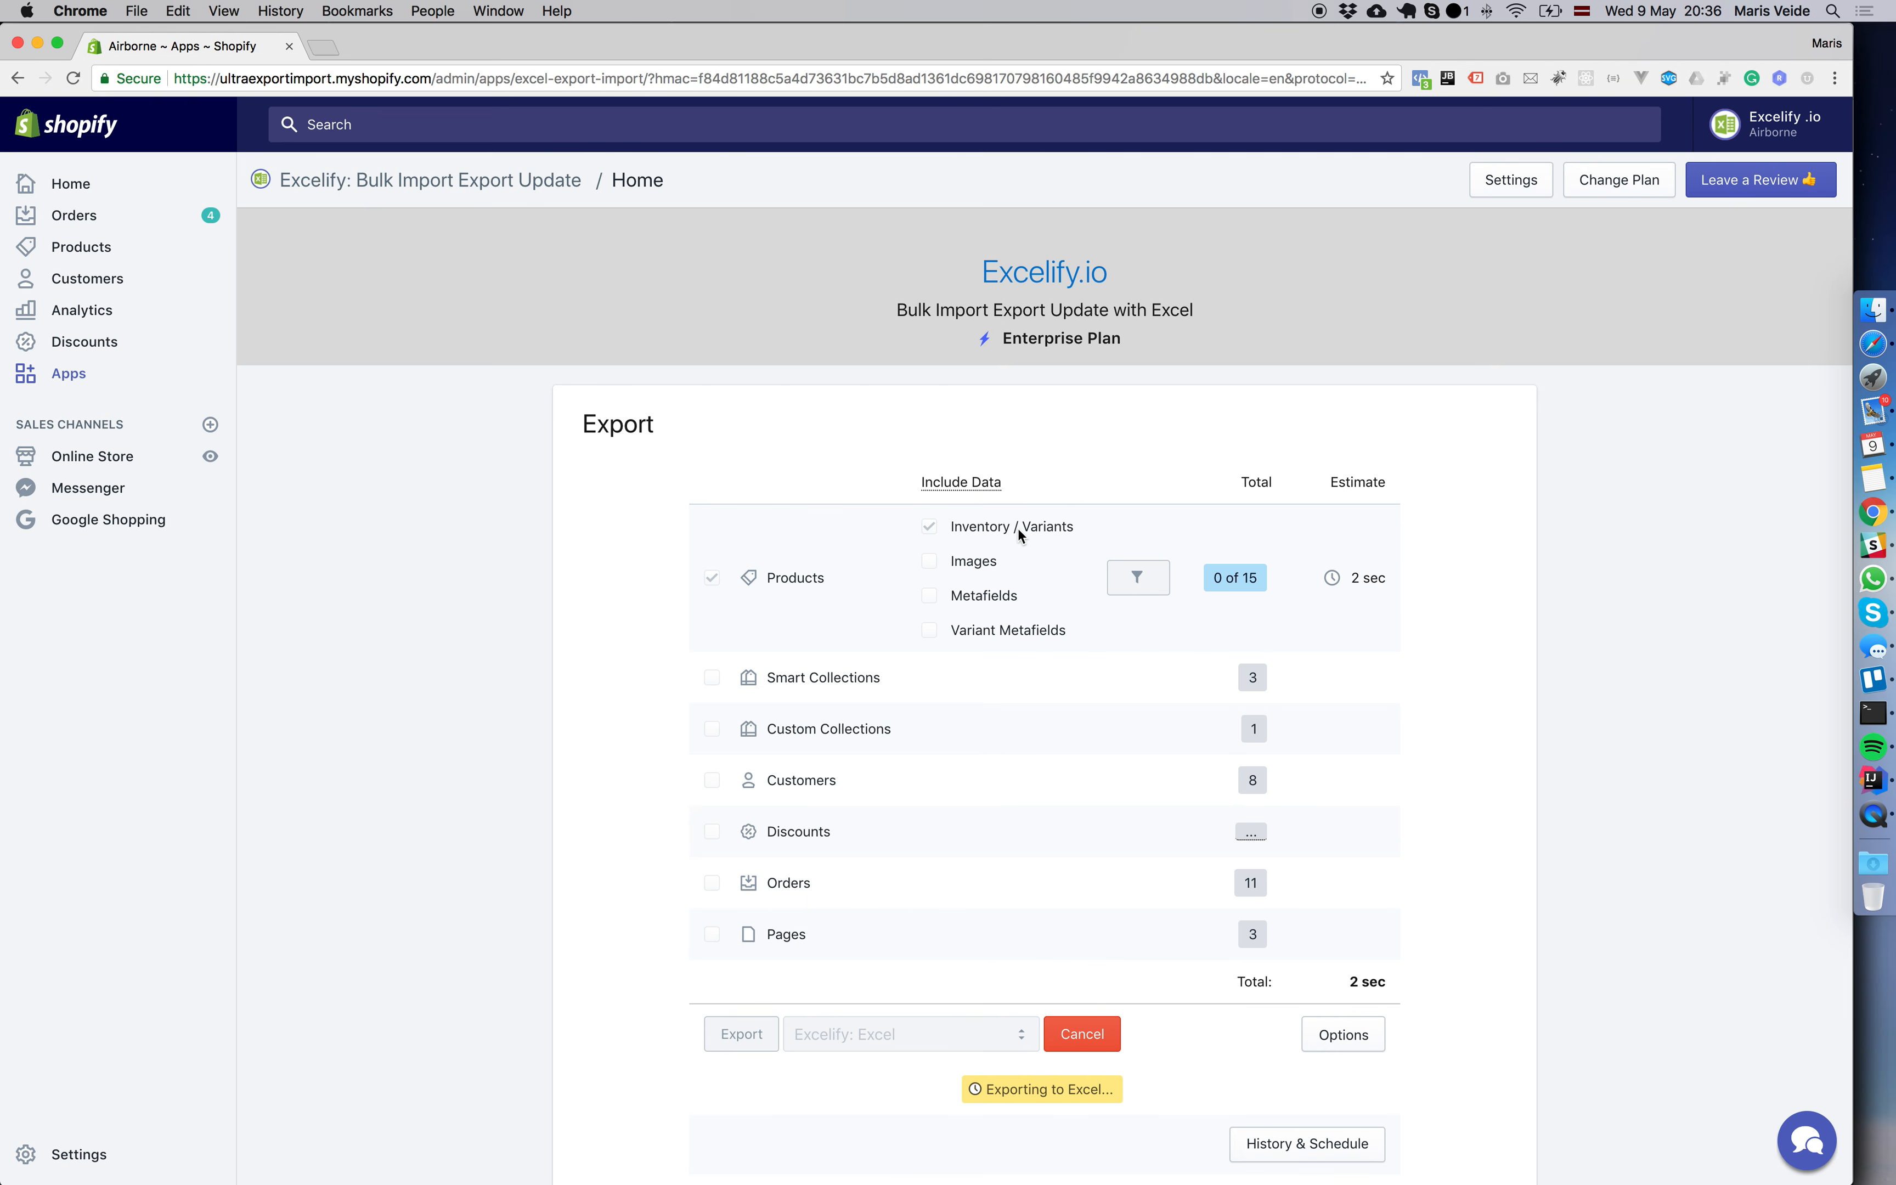
Download the completed export file Export_2018-05-09_2035.xlsx and open it in Excel.
scroll(993, 647, down, 2)
scroll(992, 647, down, 1)
click(1255, 1033)
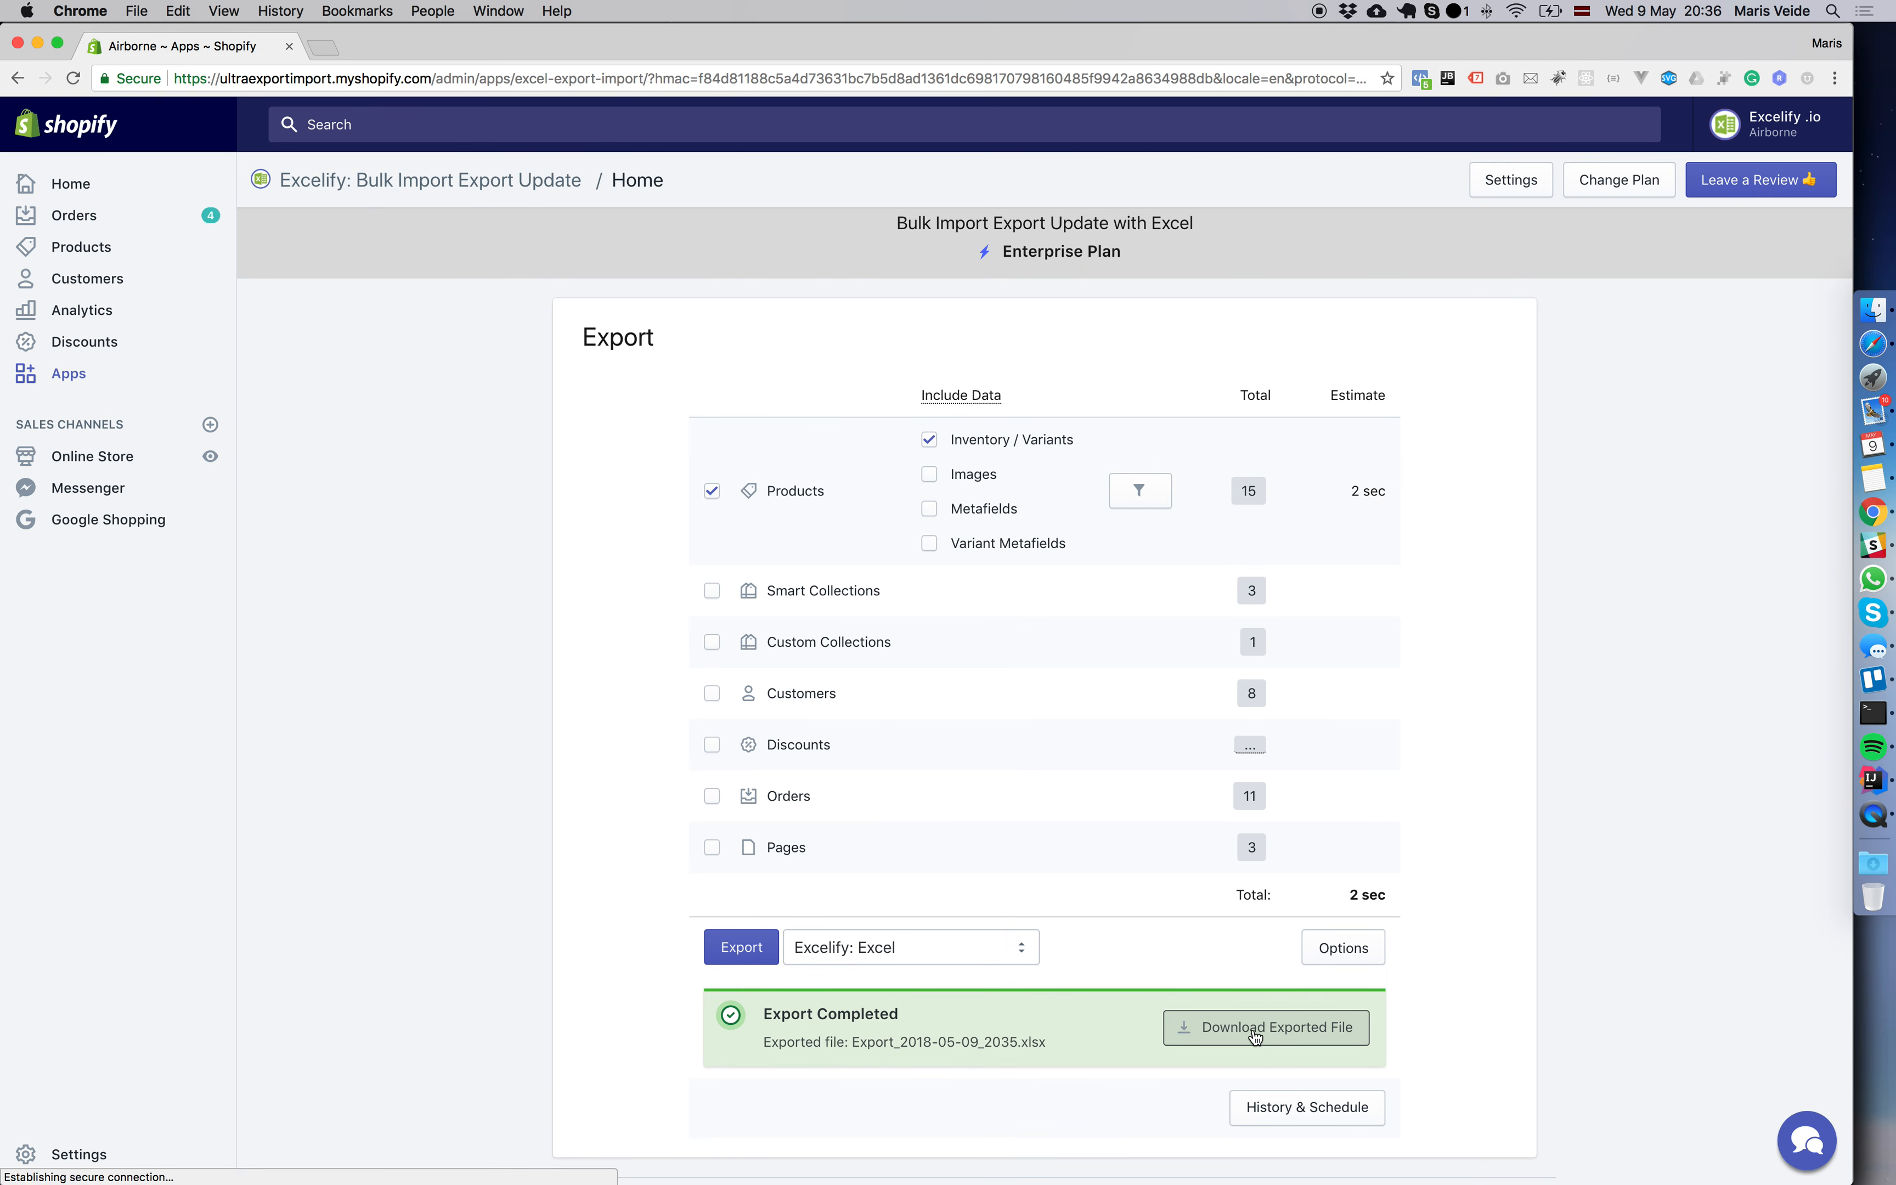
click(142, 1167)
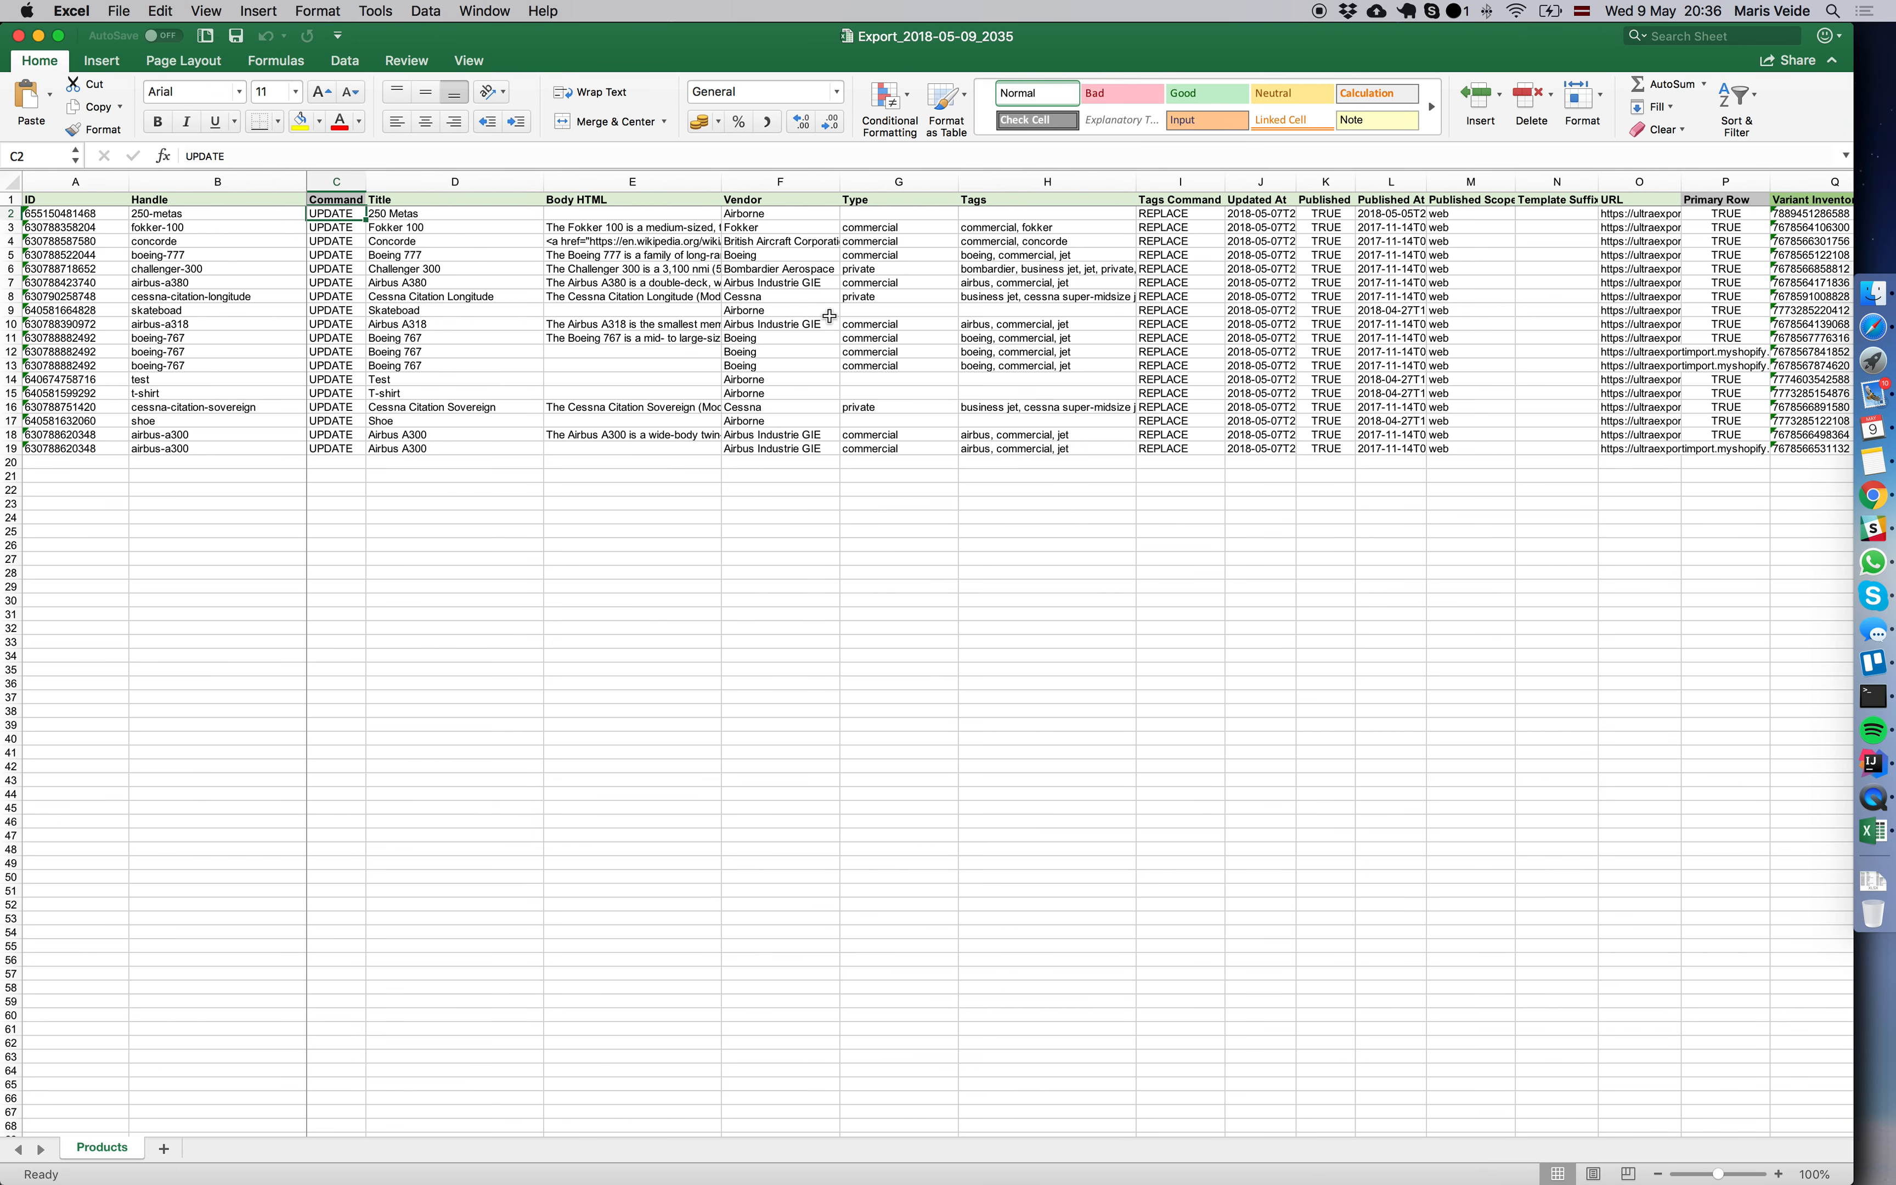
Examine the exported variant columns, especially the Variant Position values of the three boeing-767 rows.
scroll(807, 313, right, 5)
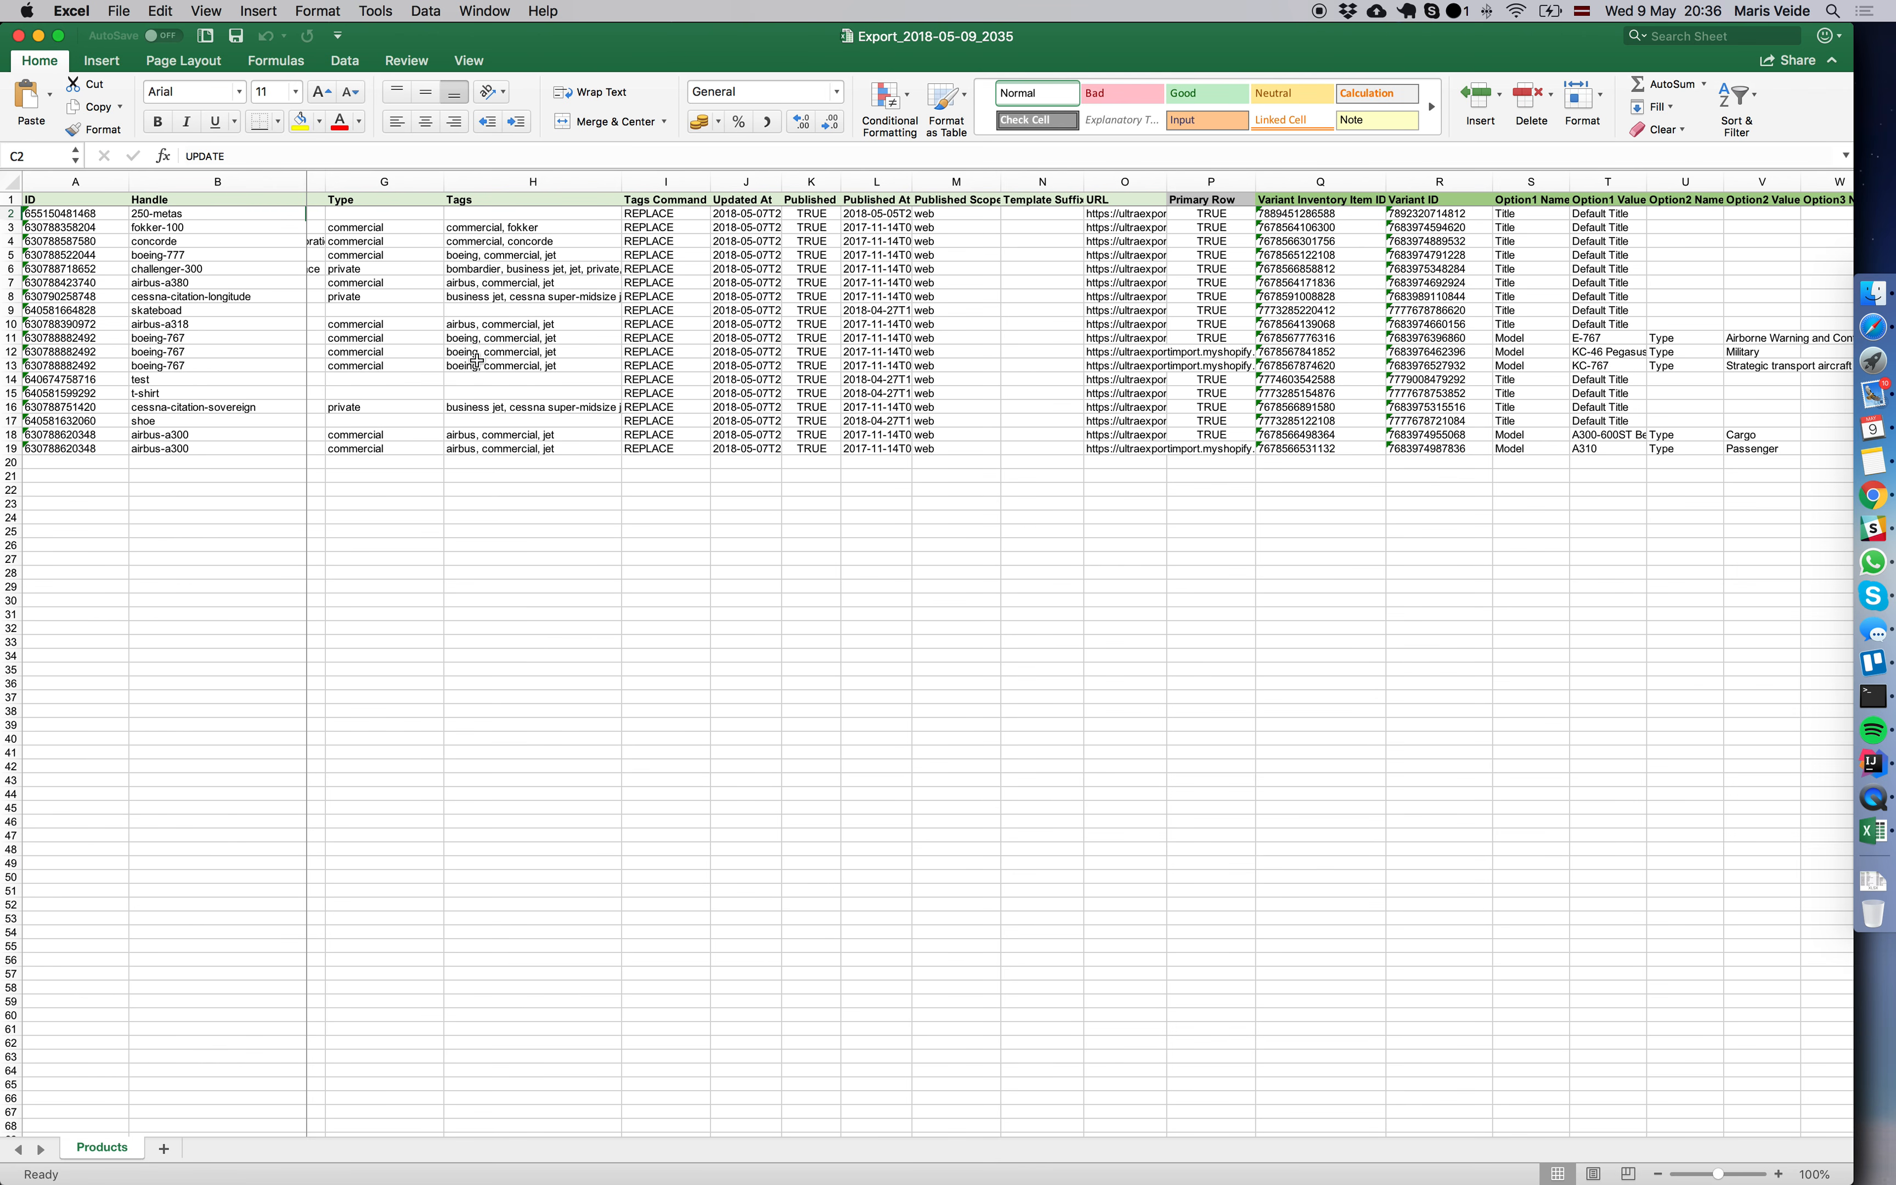
scroll(675, 367, right, 2)
scroll(676, 367, right, 15)
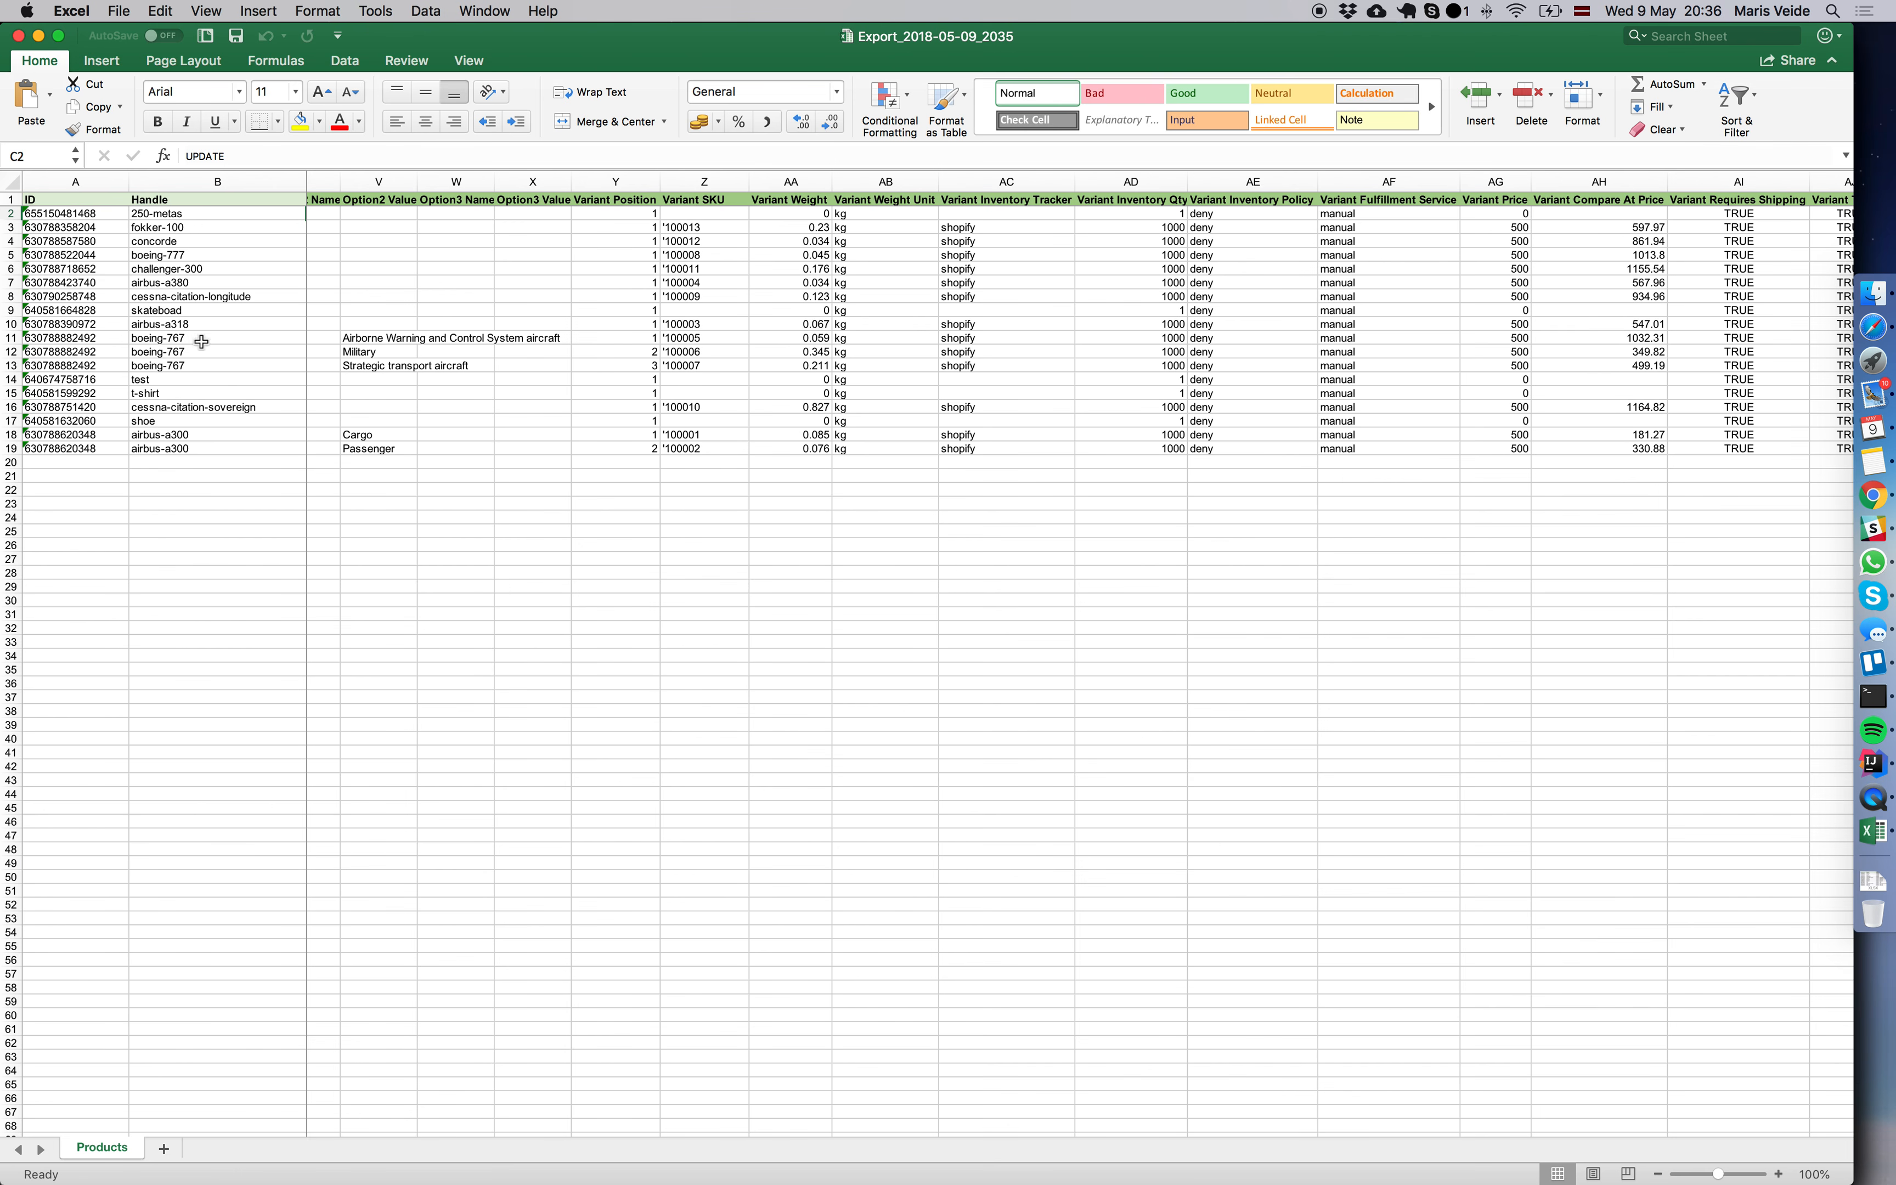
drag(11, 337, 164, 366)
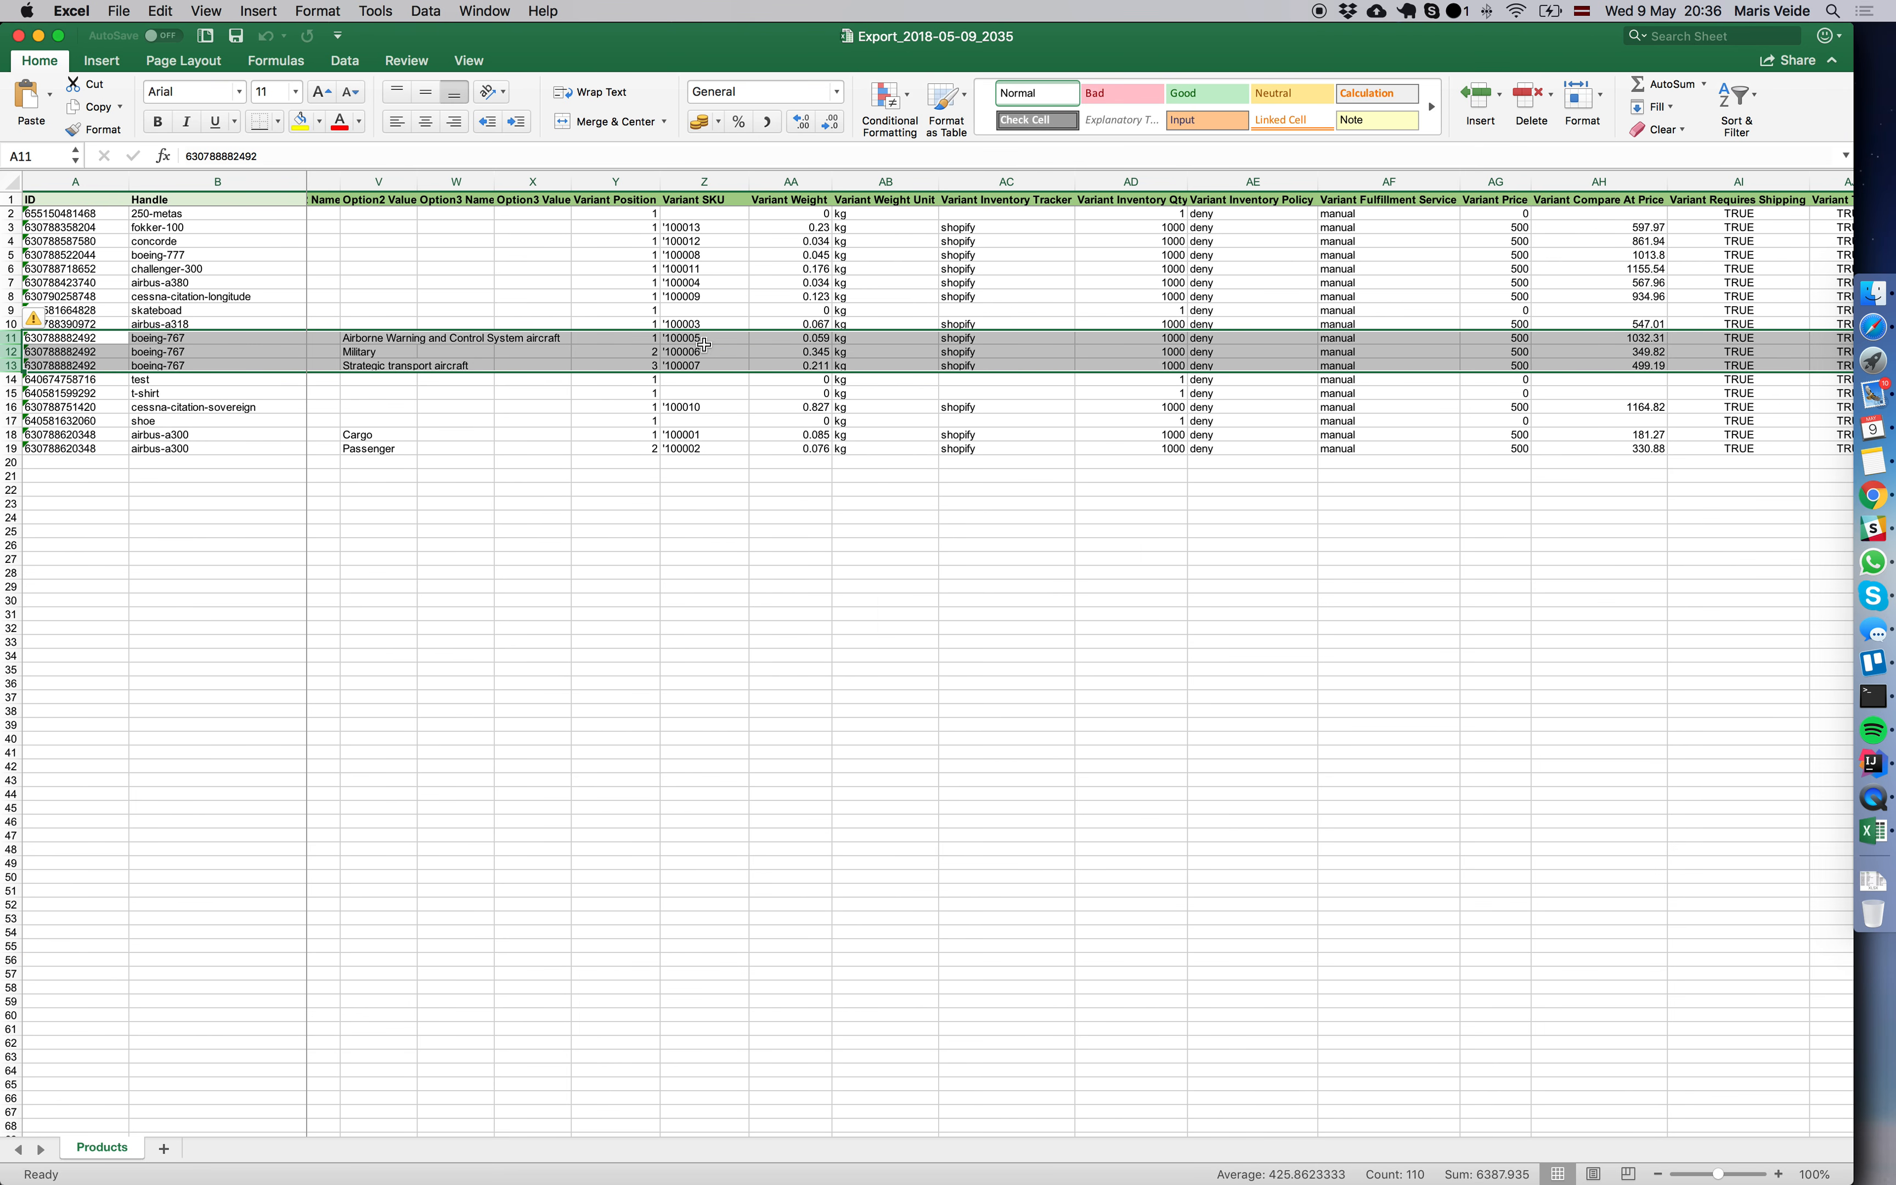
scroll(701, 350, right, 5)
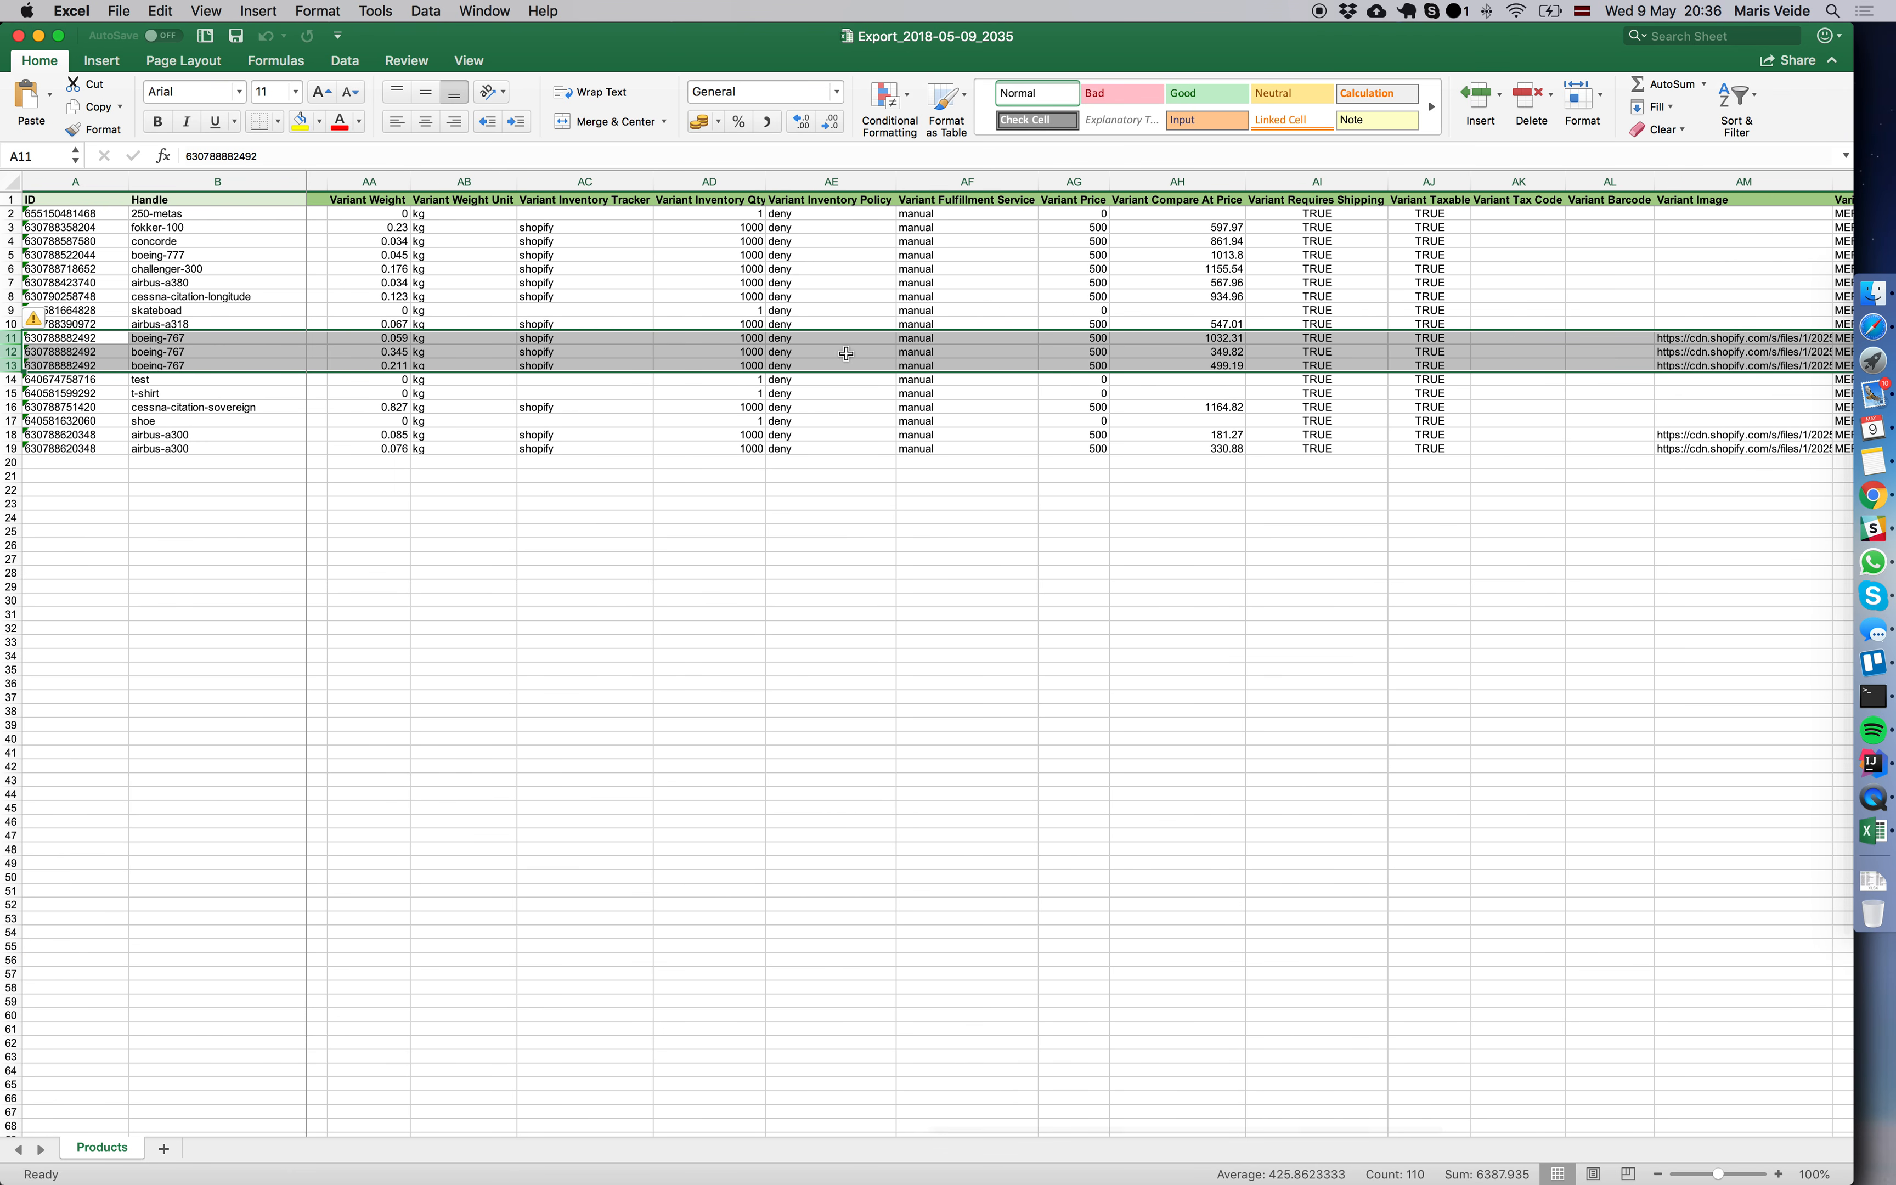
scroll(864, 354, left, 10)
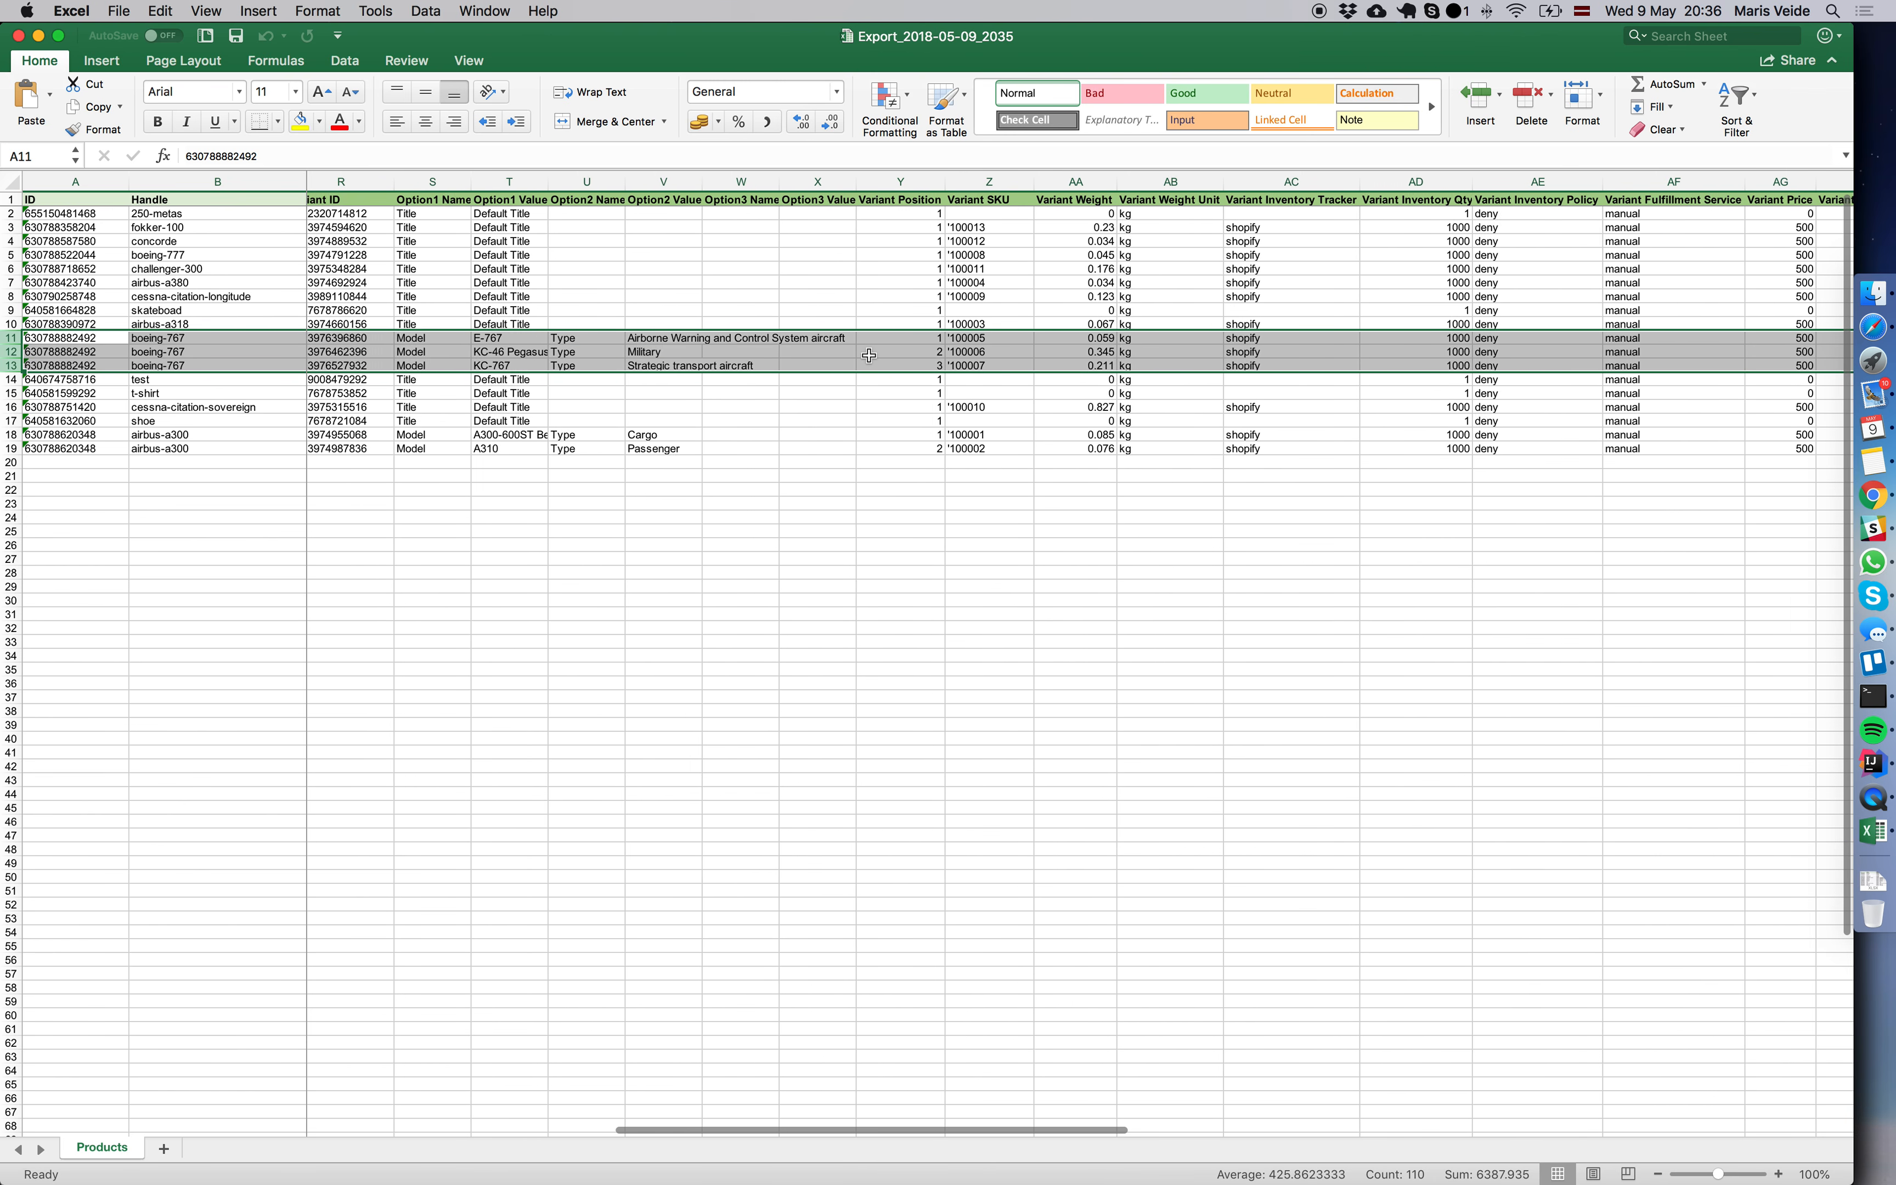
scroll(856, 358, left, 3)
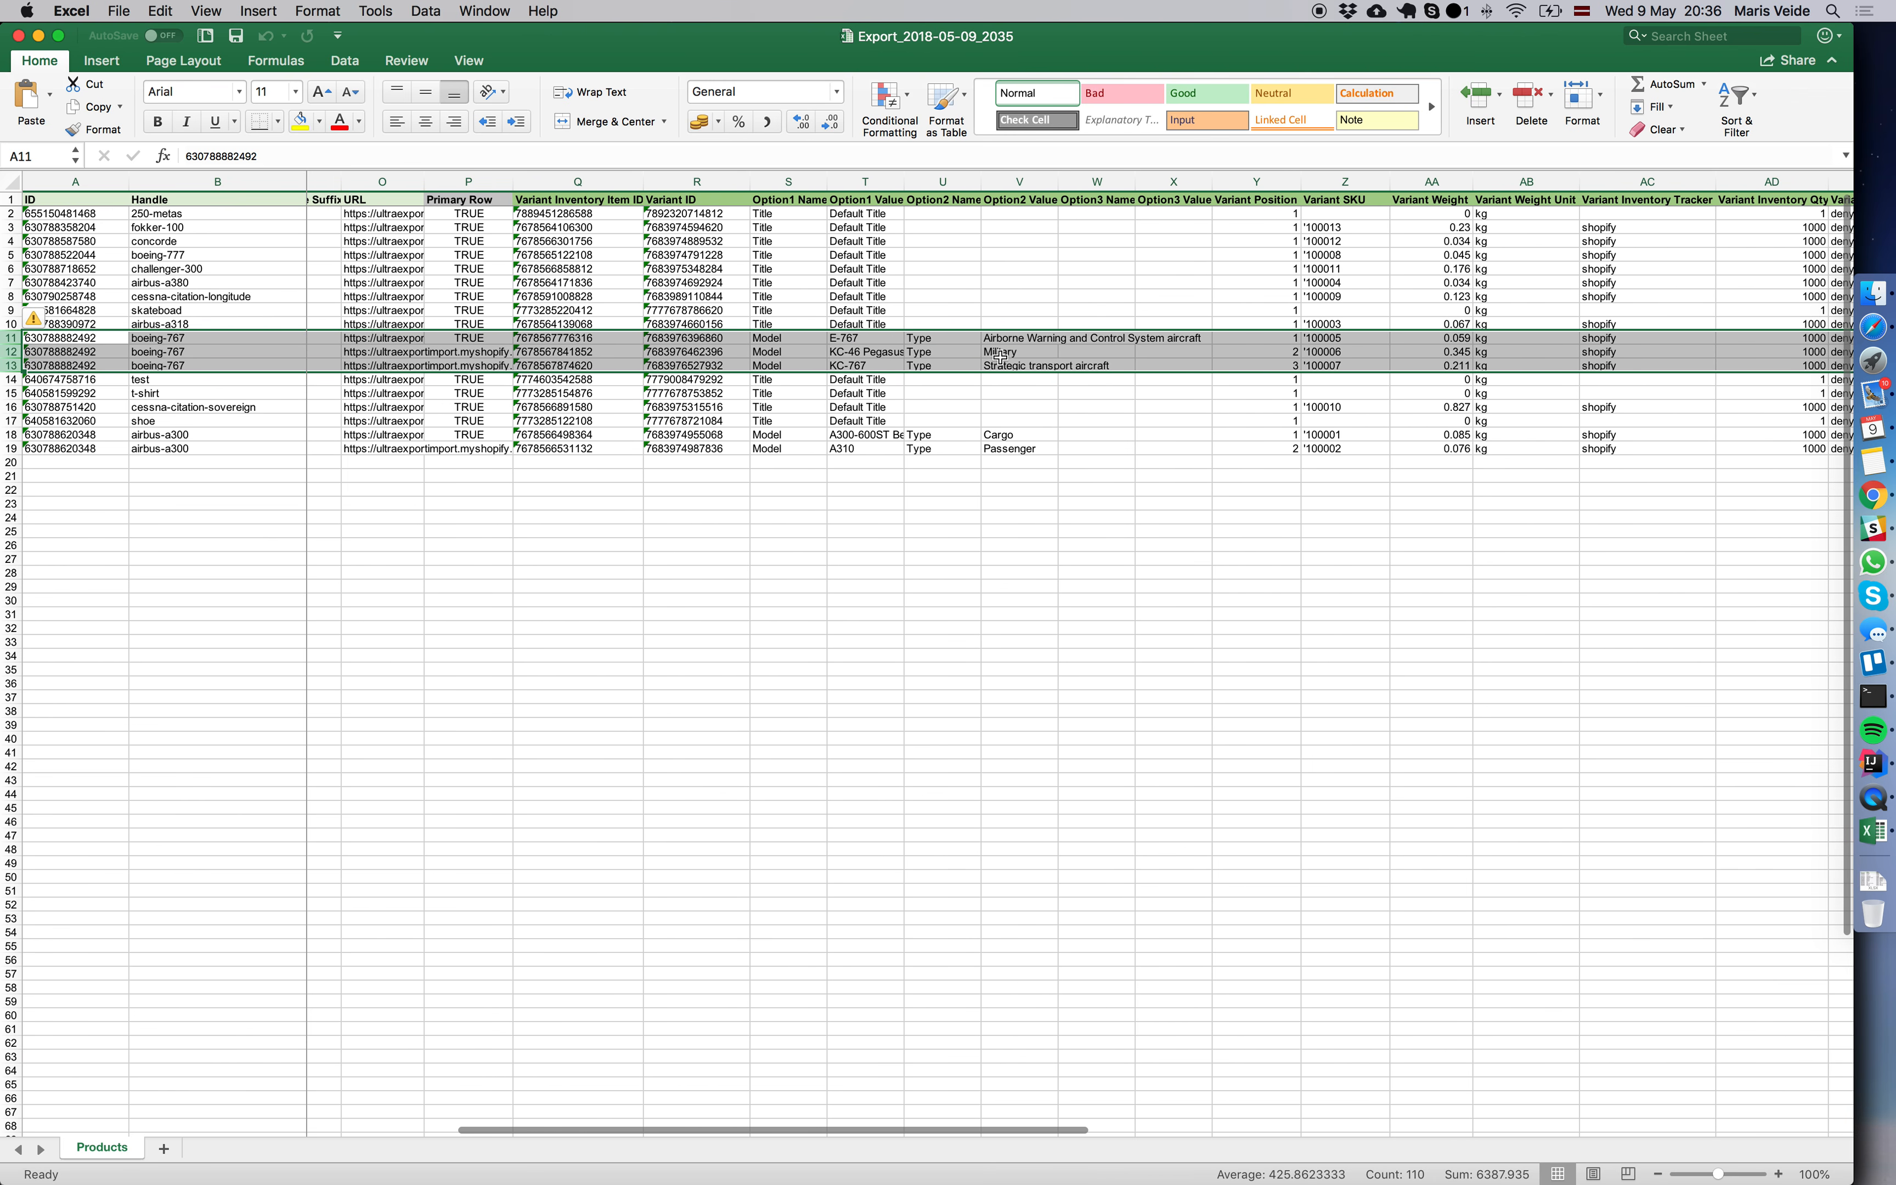
scroll(1061, 354, right, 2)
scroll(1061, 355, right, 3)
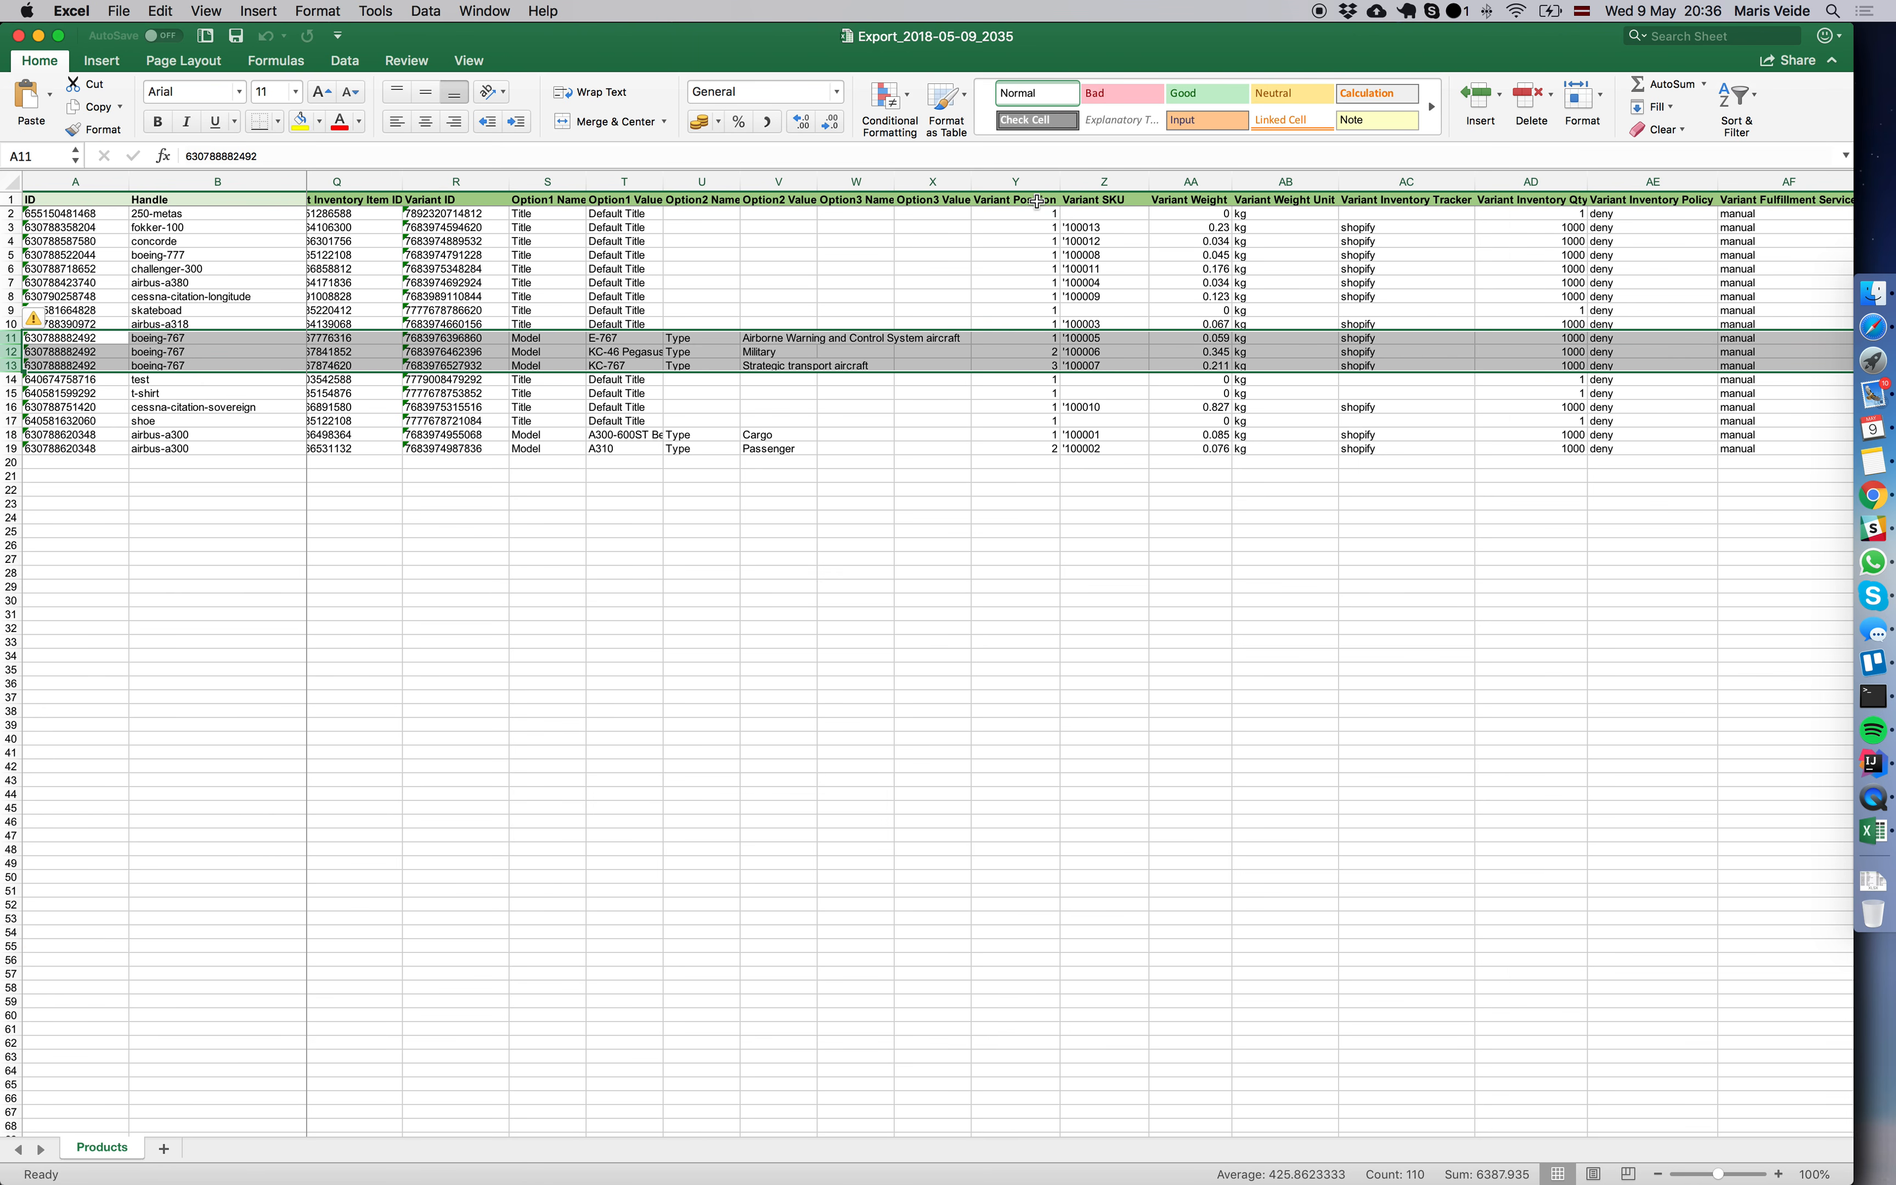
click(1043, 338)
click(1042, 352)
drag(1044, 359, 1045, 367)
click(979, 397)
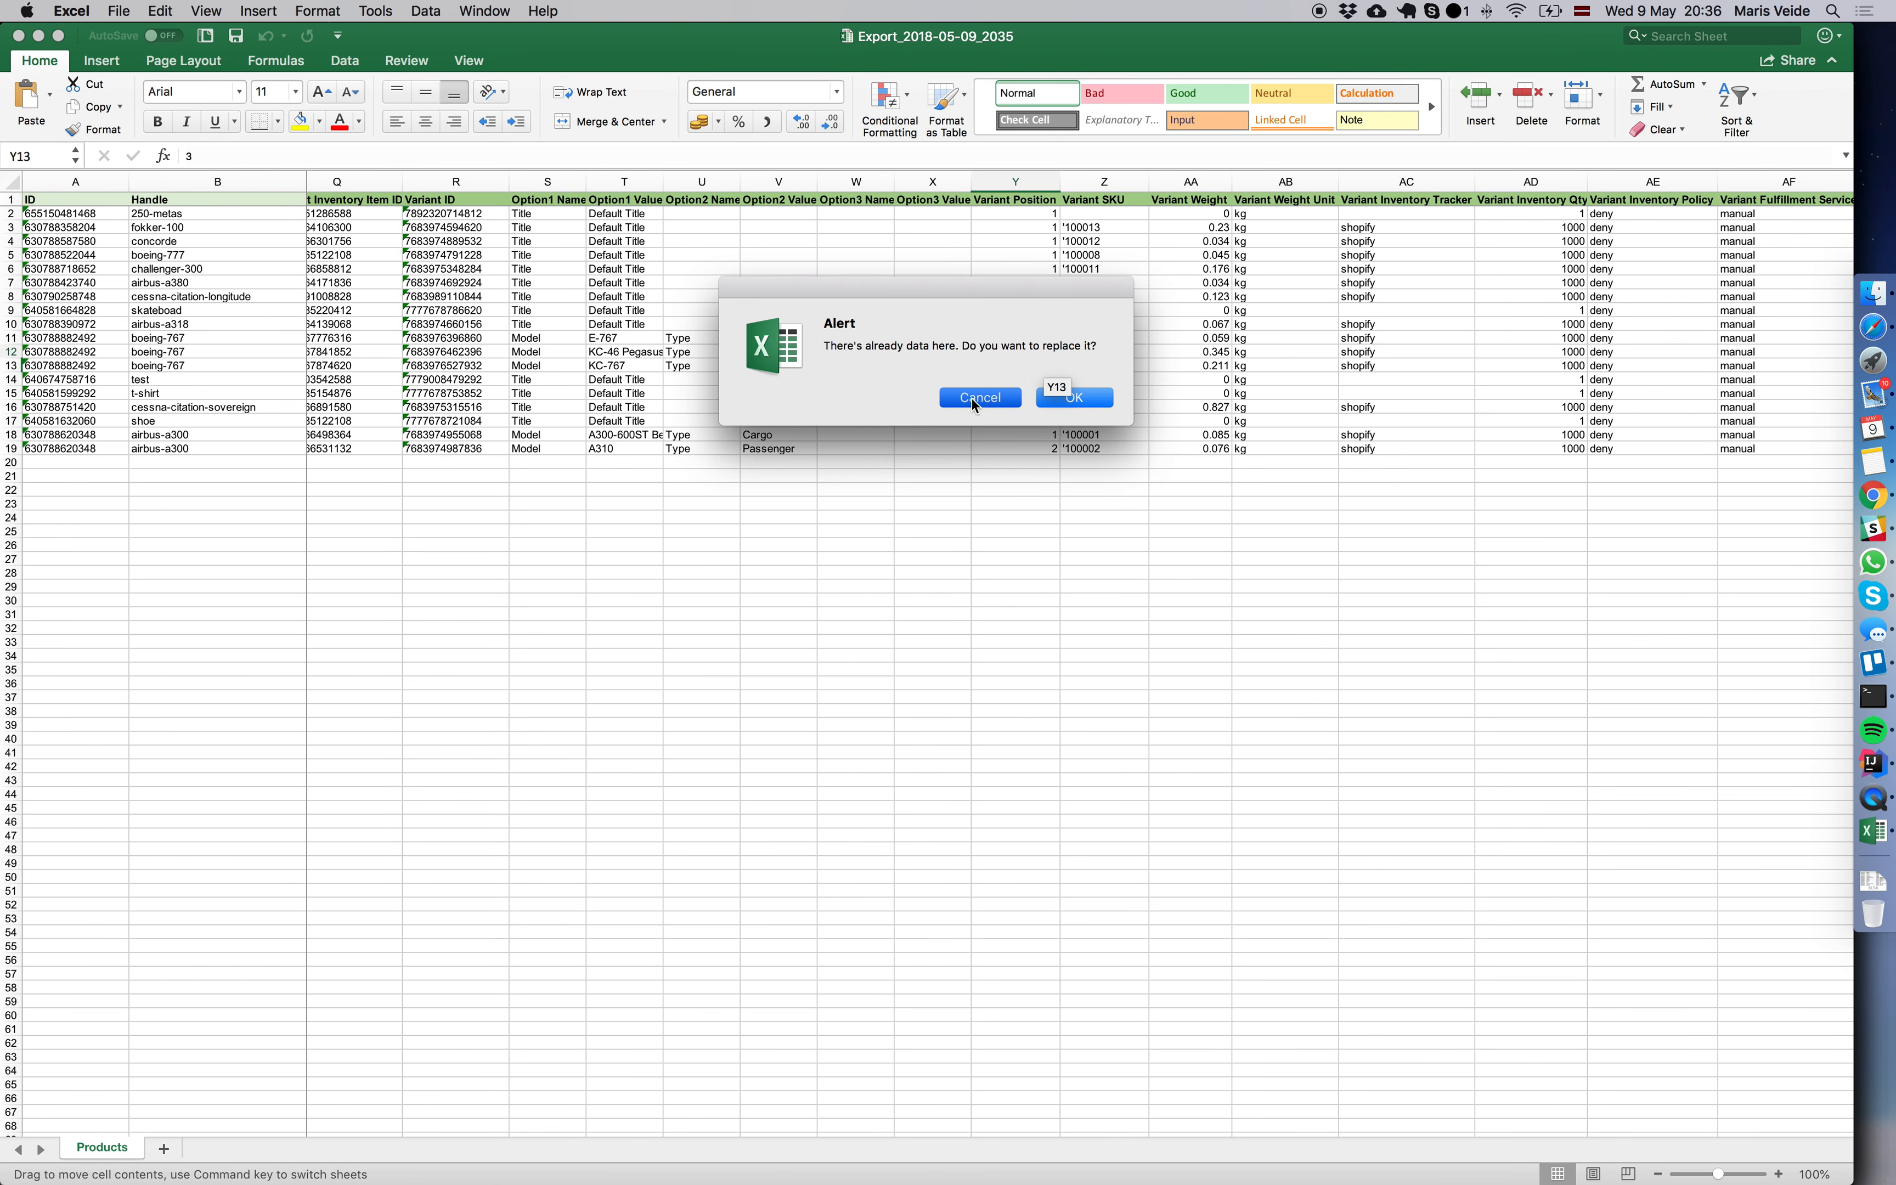
Delete all product rows above the first boeing-767 row, from 250-metas through airbus-a318.
drag(11, 213, 544, 324)
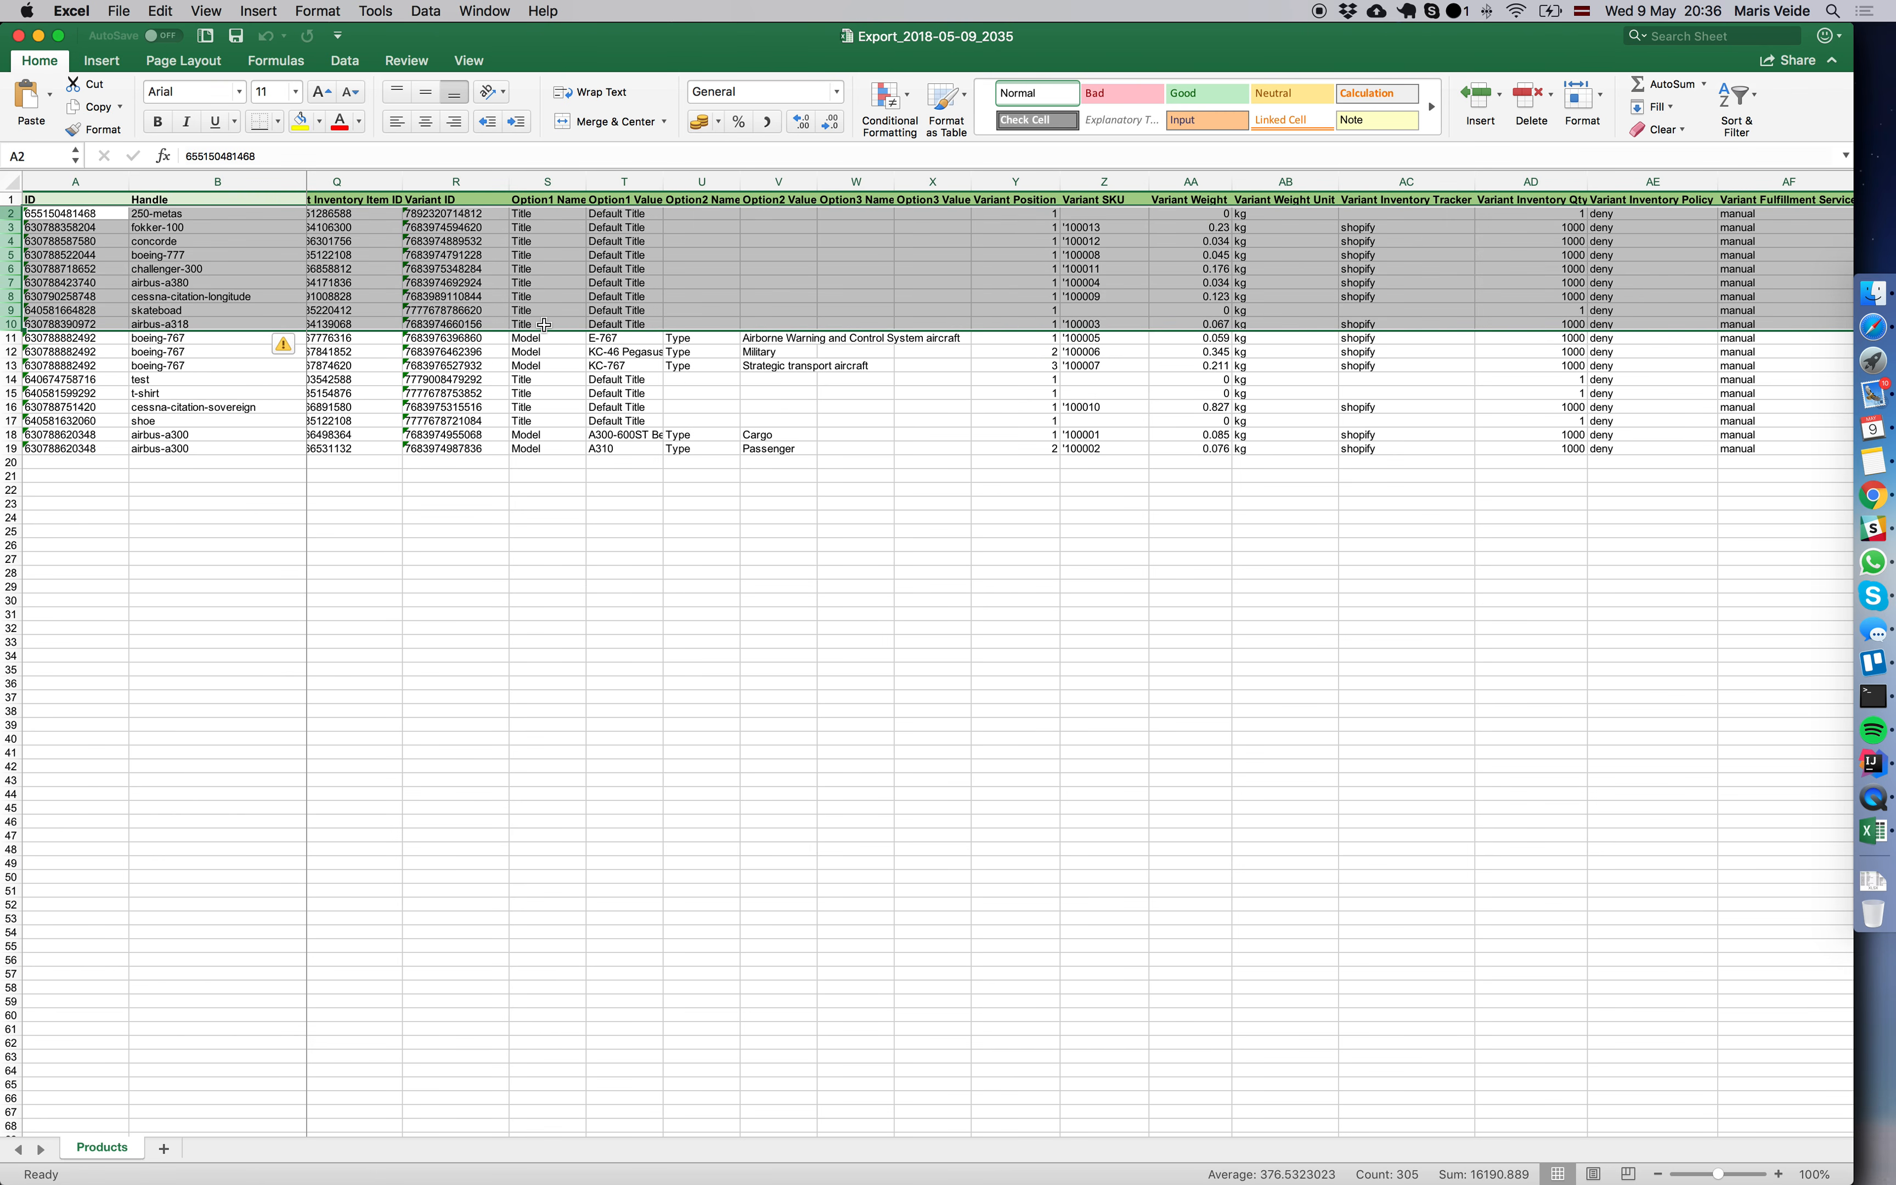
key(super+minus)
click(185, 258)
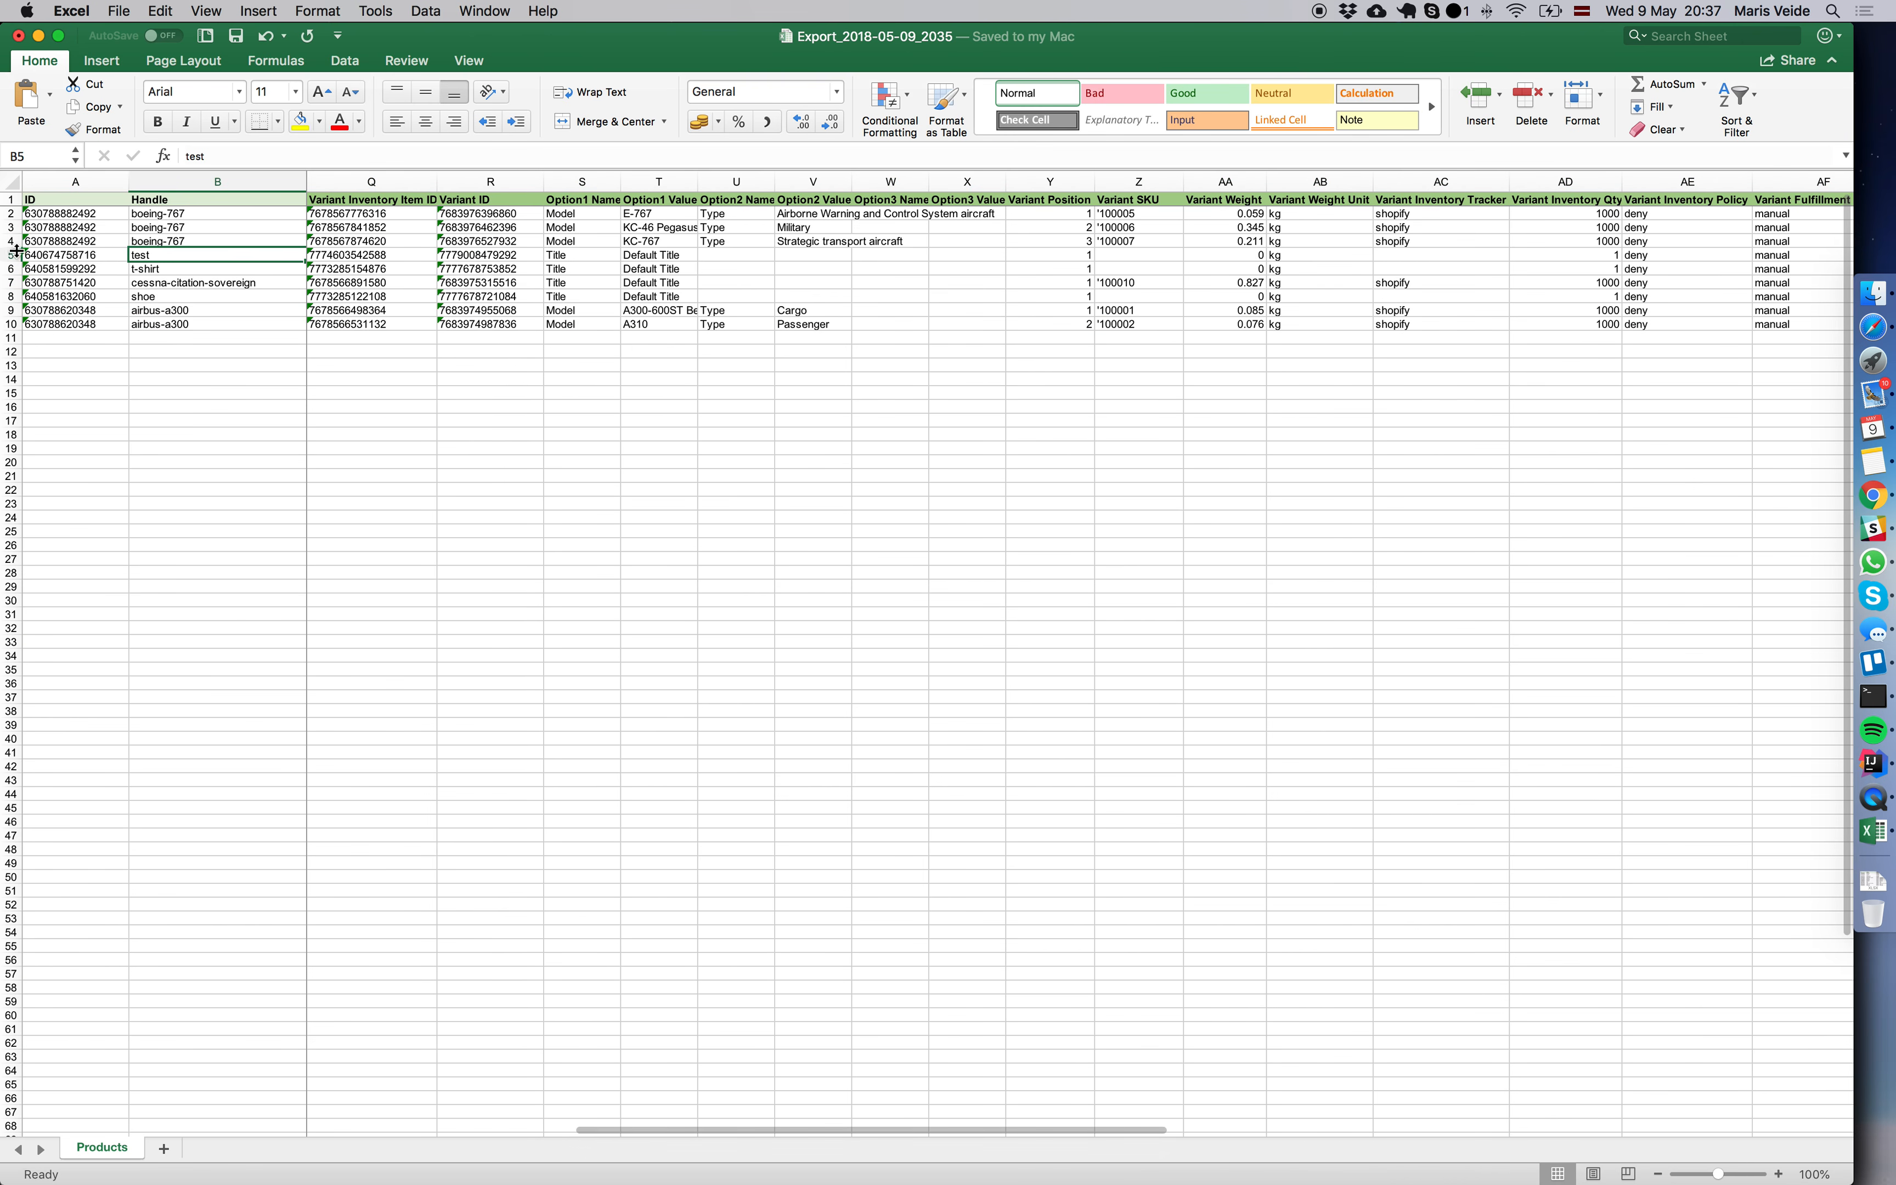
Delete the test, t-shirt, cessna-citation-sovereign and shoe rows, keeping only the boeing-767 and airbus-a300 variants.
drag(20, 249, 201, 323)
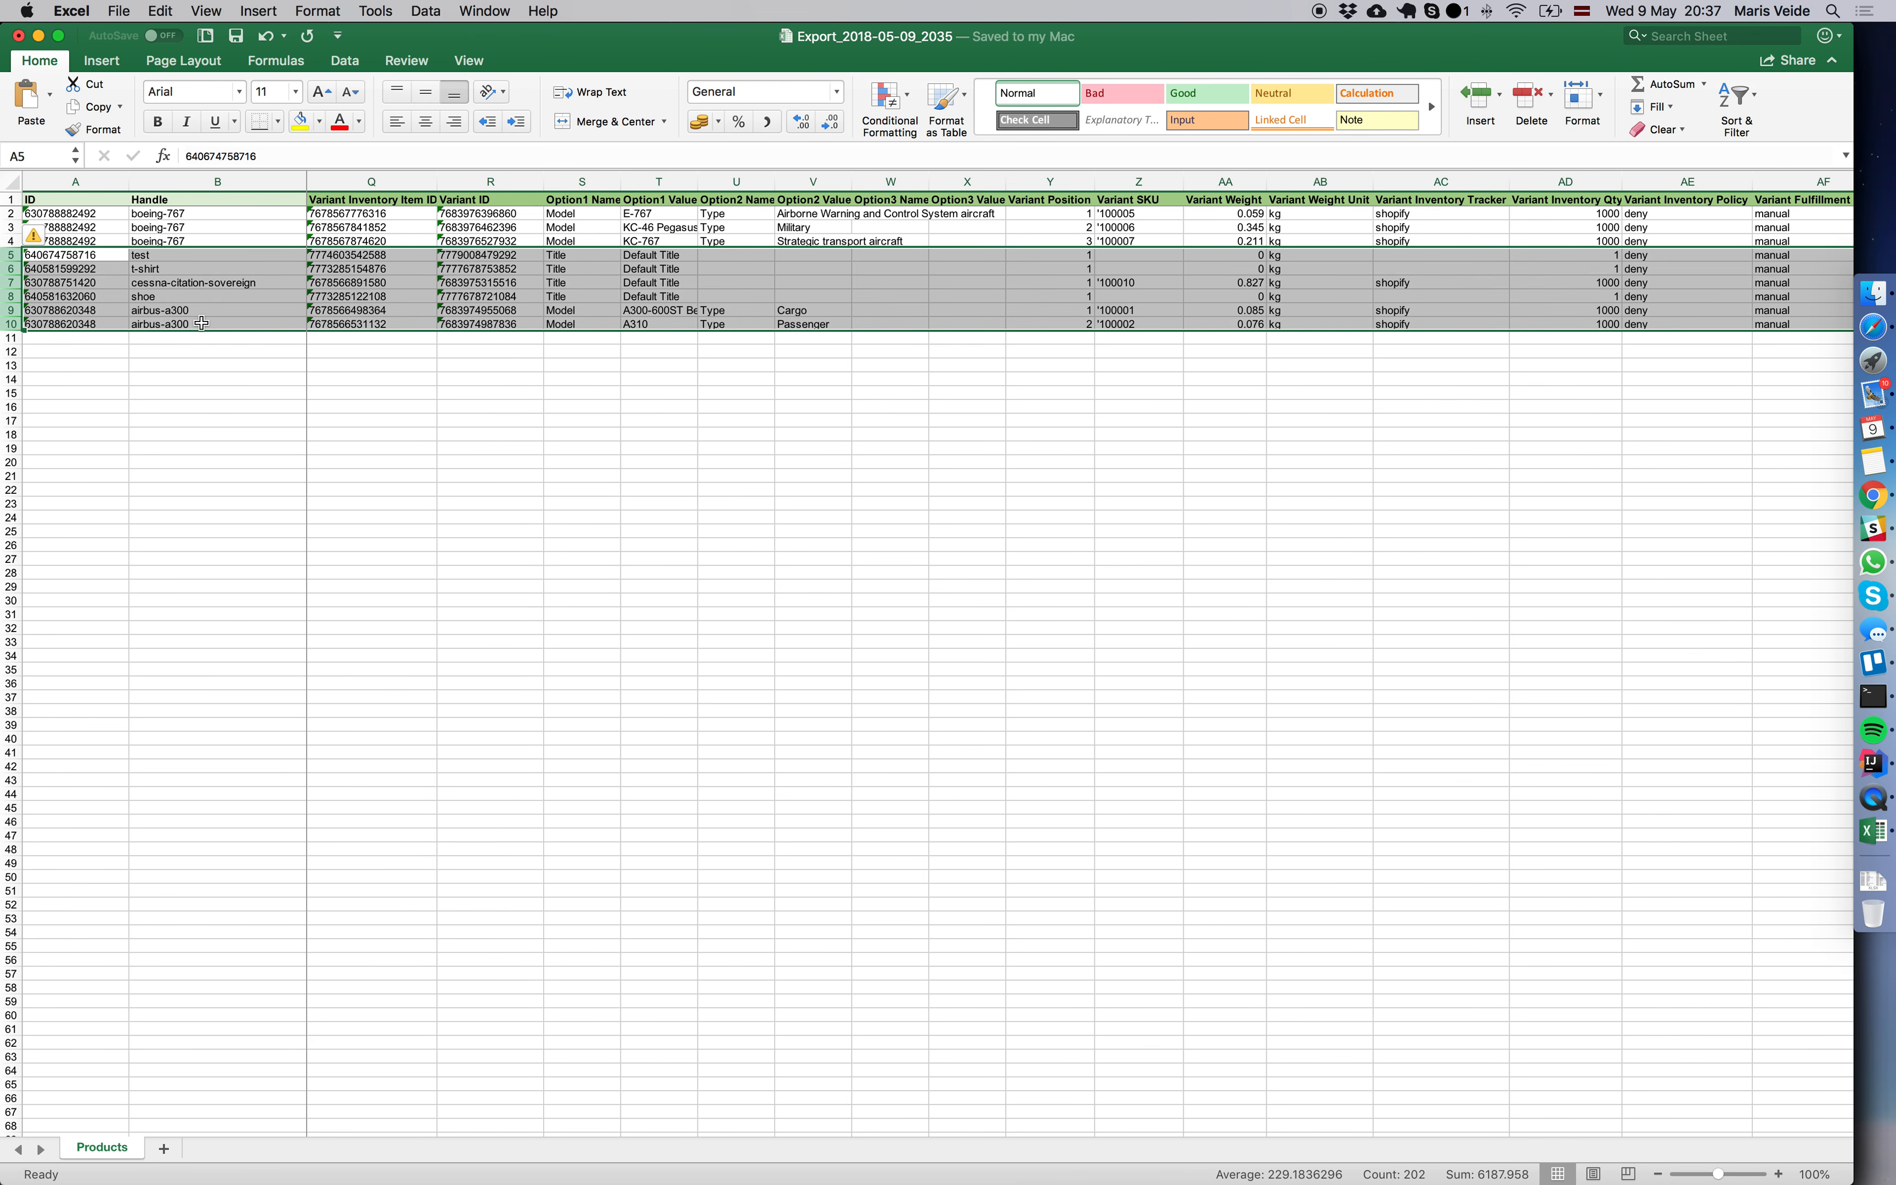
key(shift+Up)
key(shift+Up)
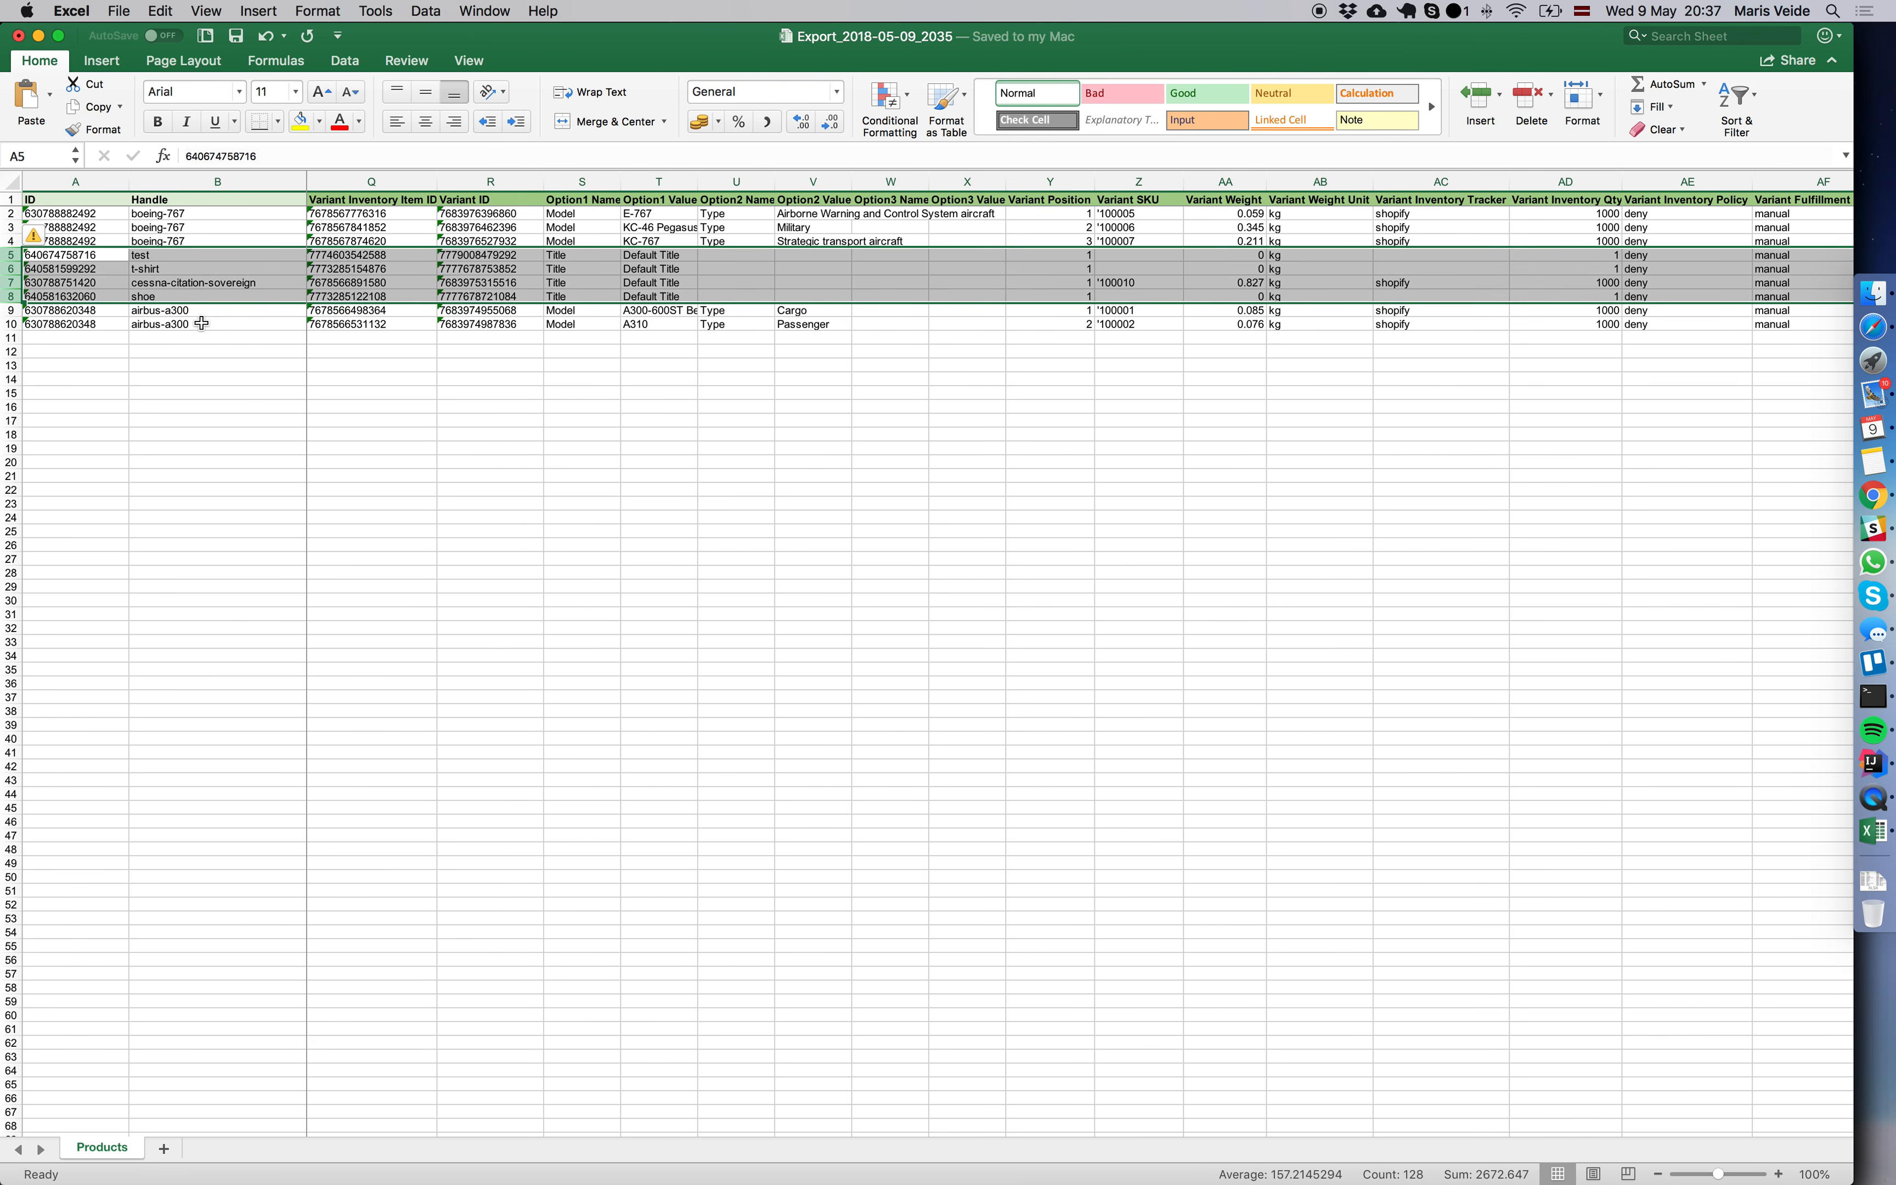
key(super+minus)
click(1036, 241)
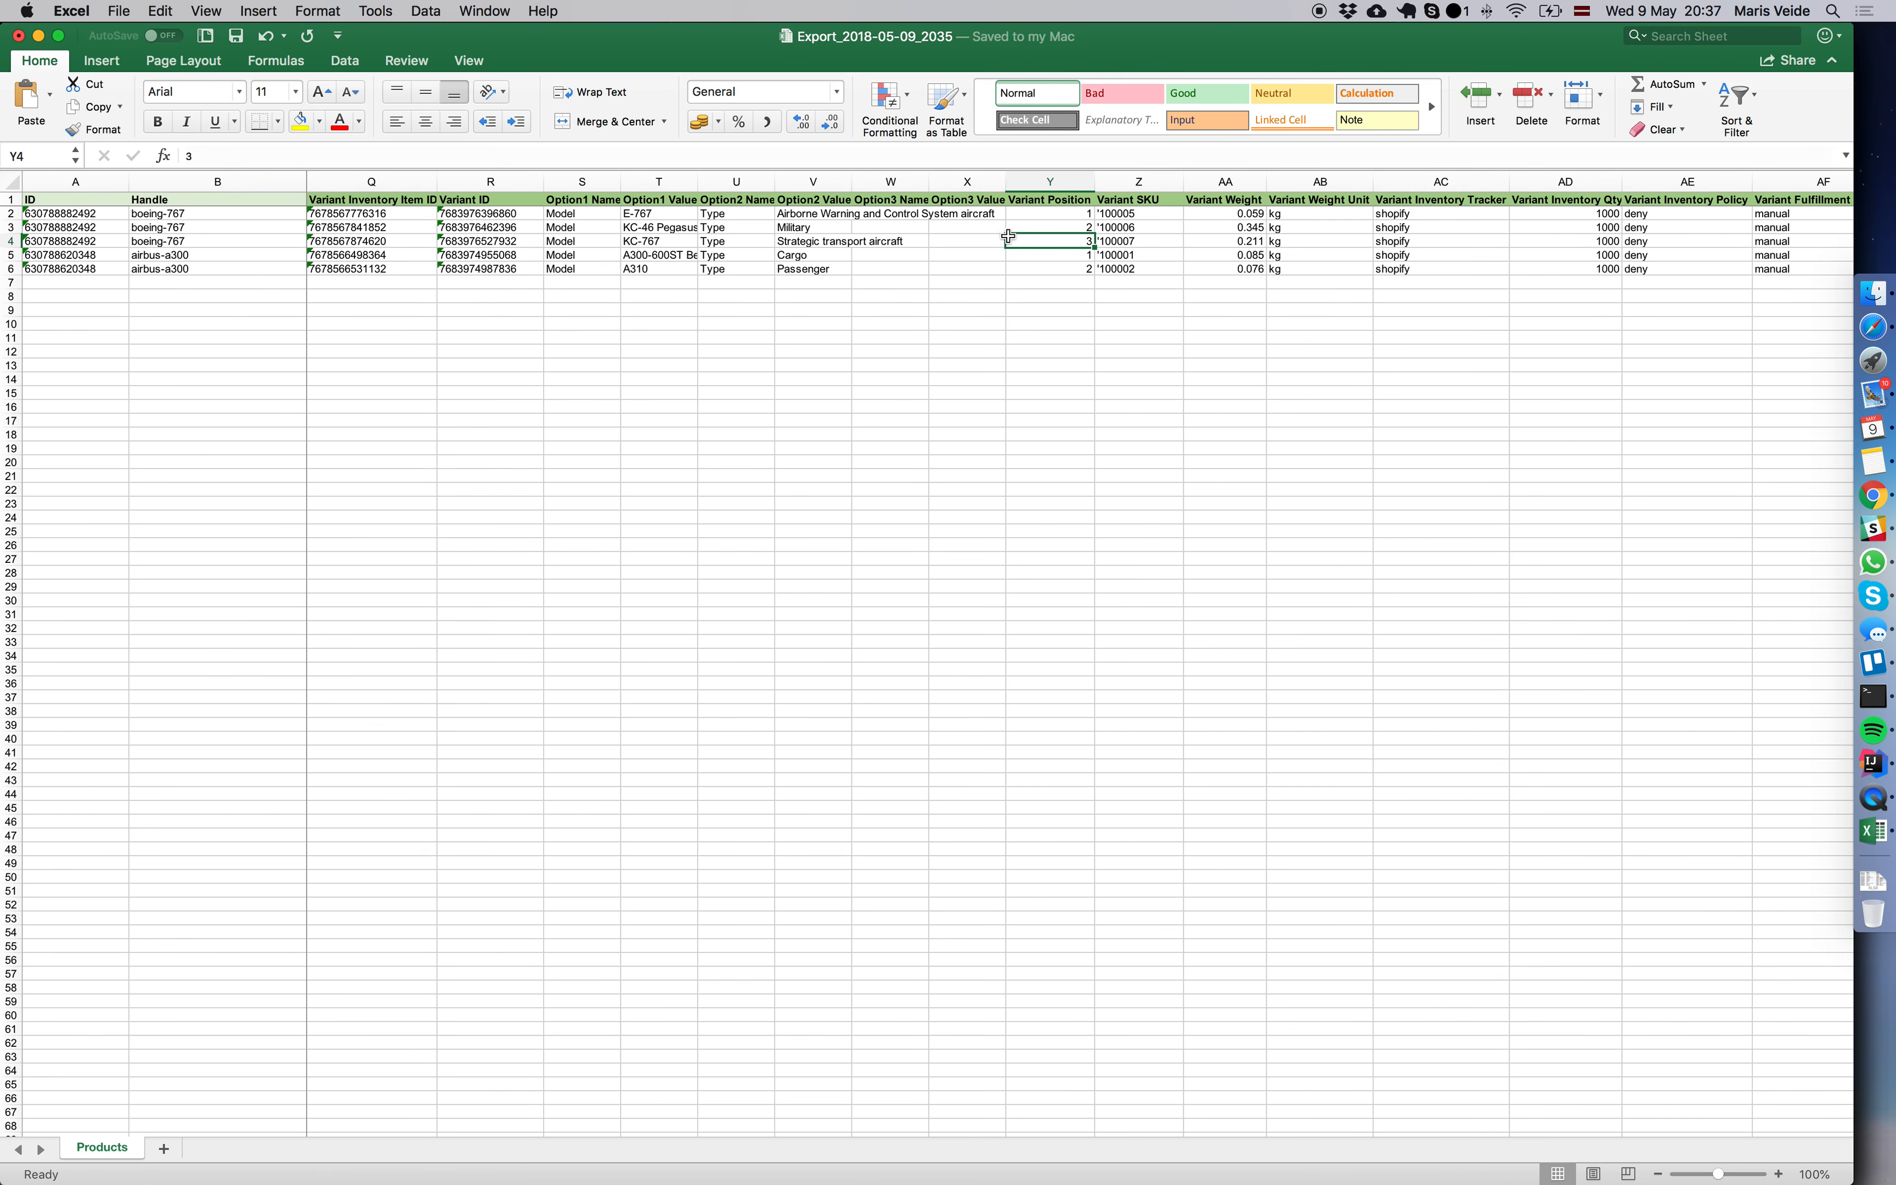
Set the Variant Position of the boeing-767 variants to 3 for E-767, 1 for KC-46 Pegasus and 2 for KC-767.
drag(202, 219, 196, 265)
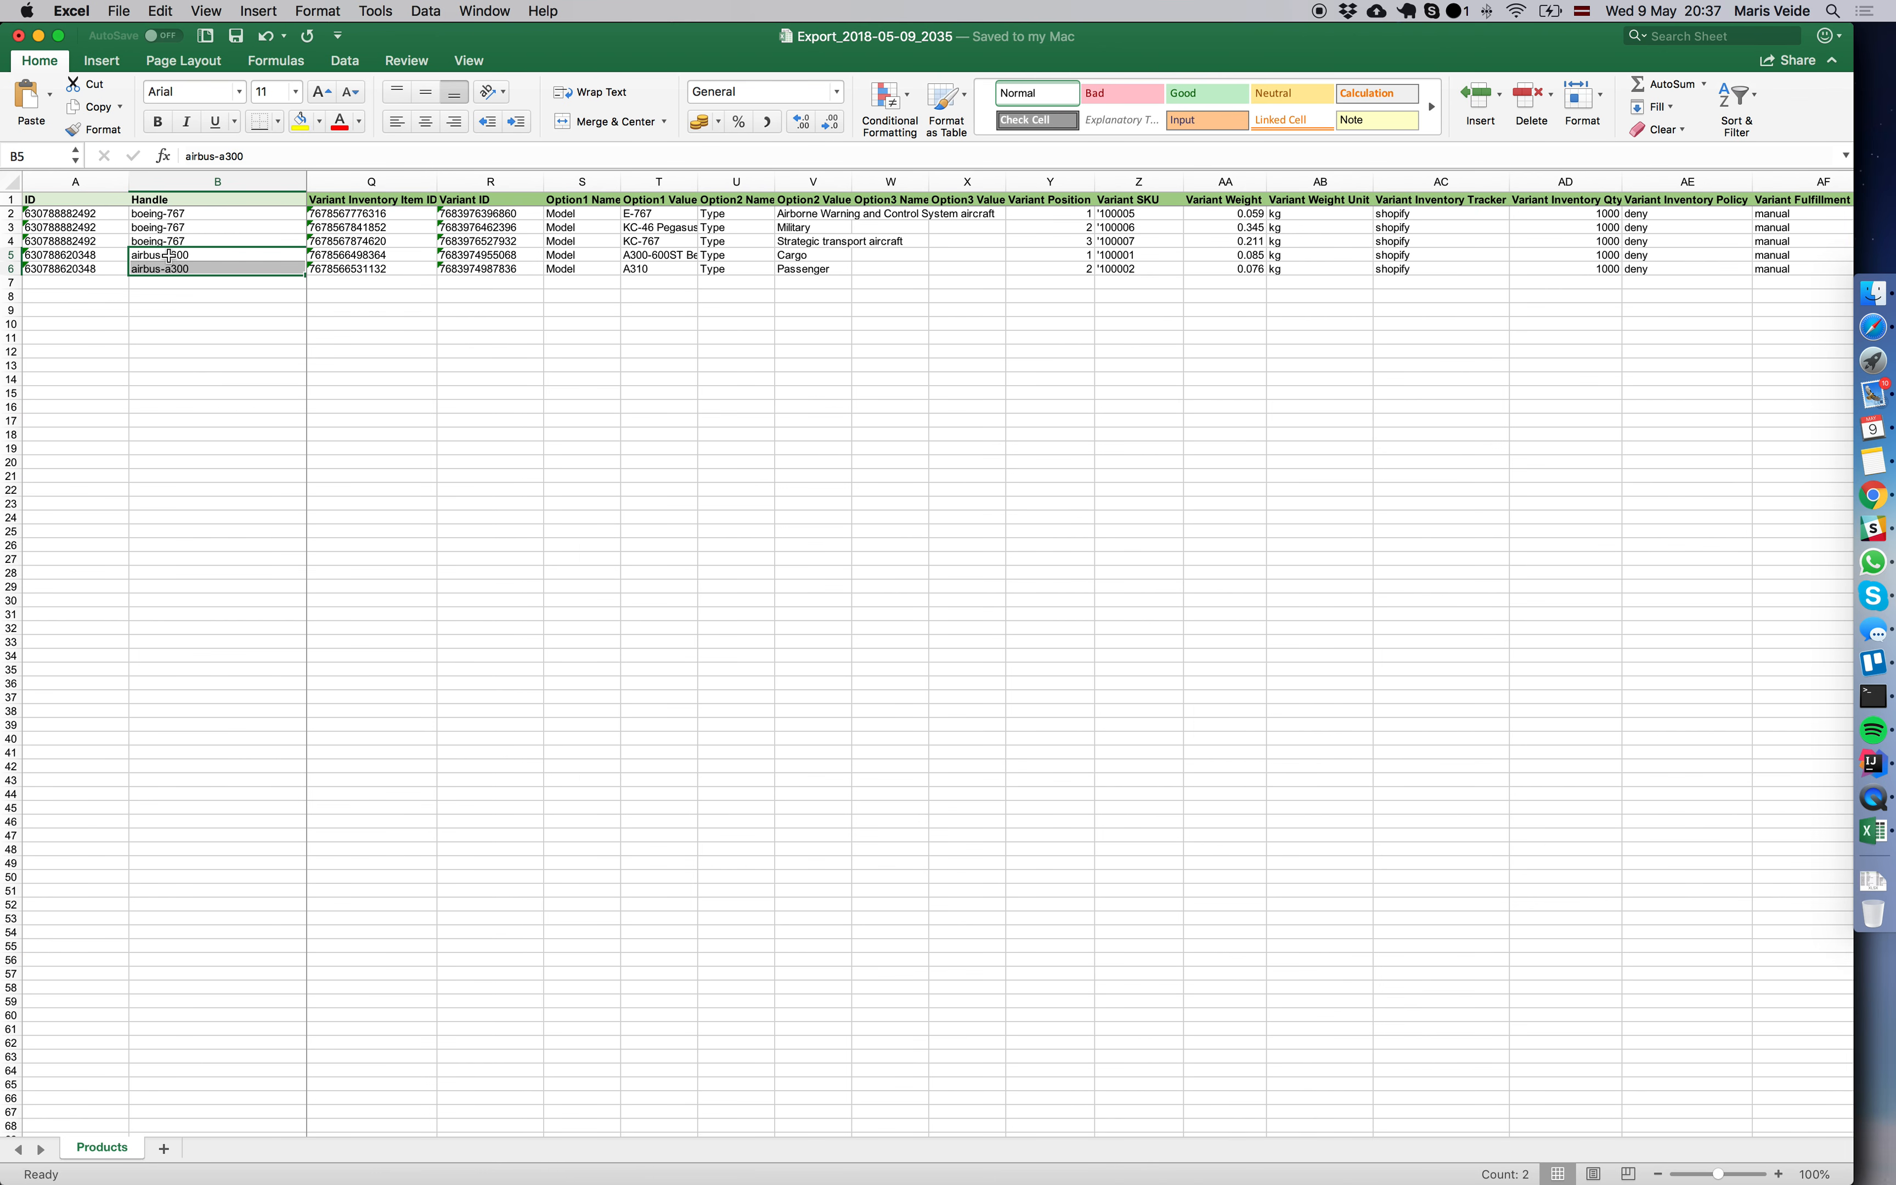
click(1064, 228)
drag(1072, 213, 1072, 264)
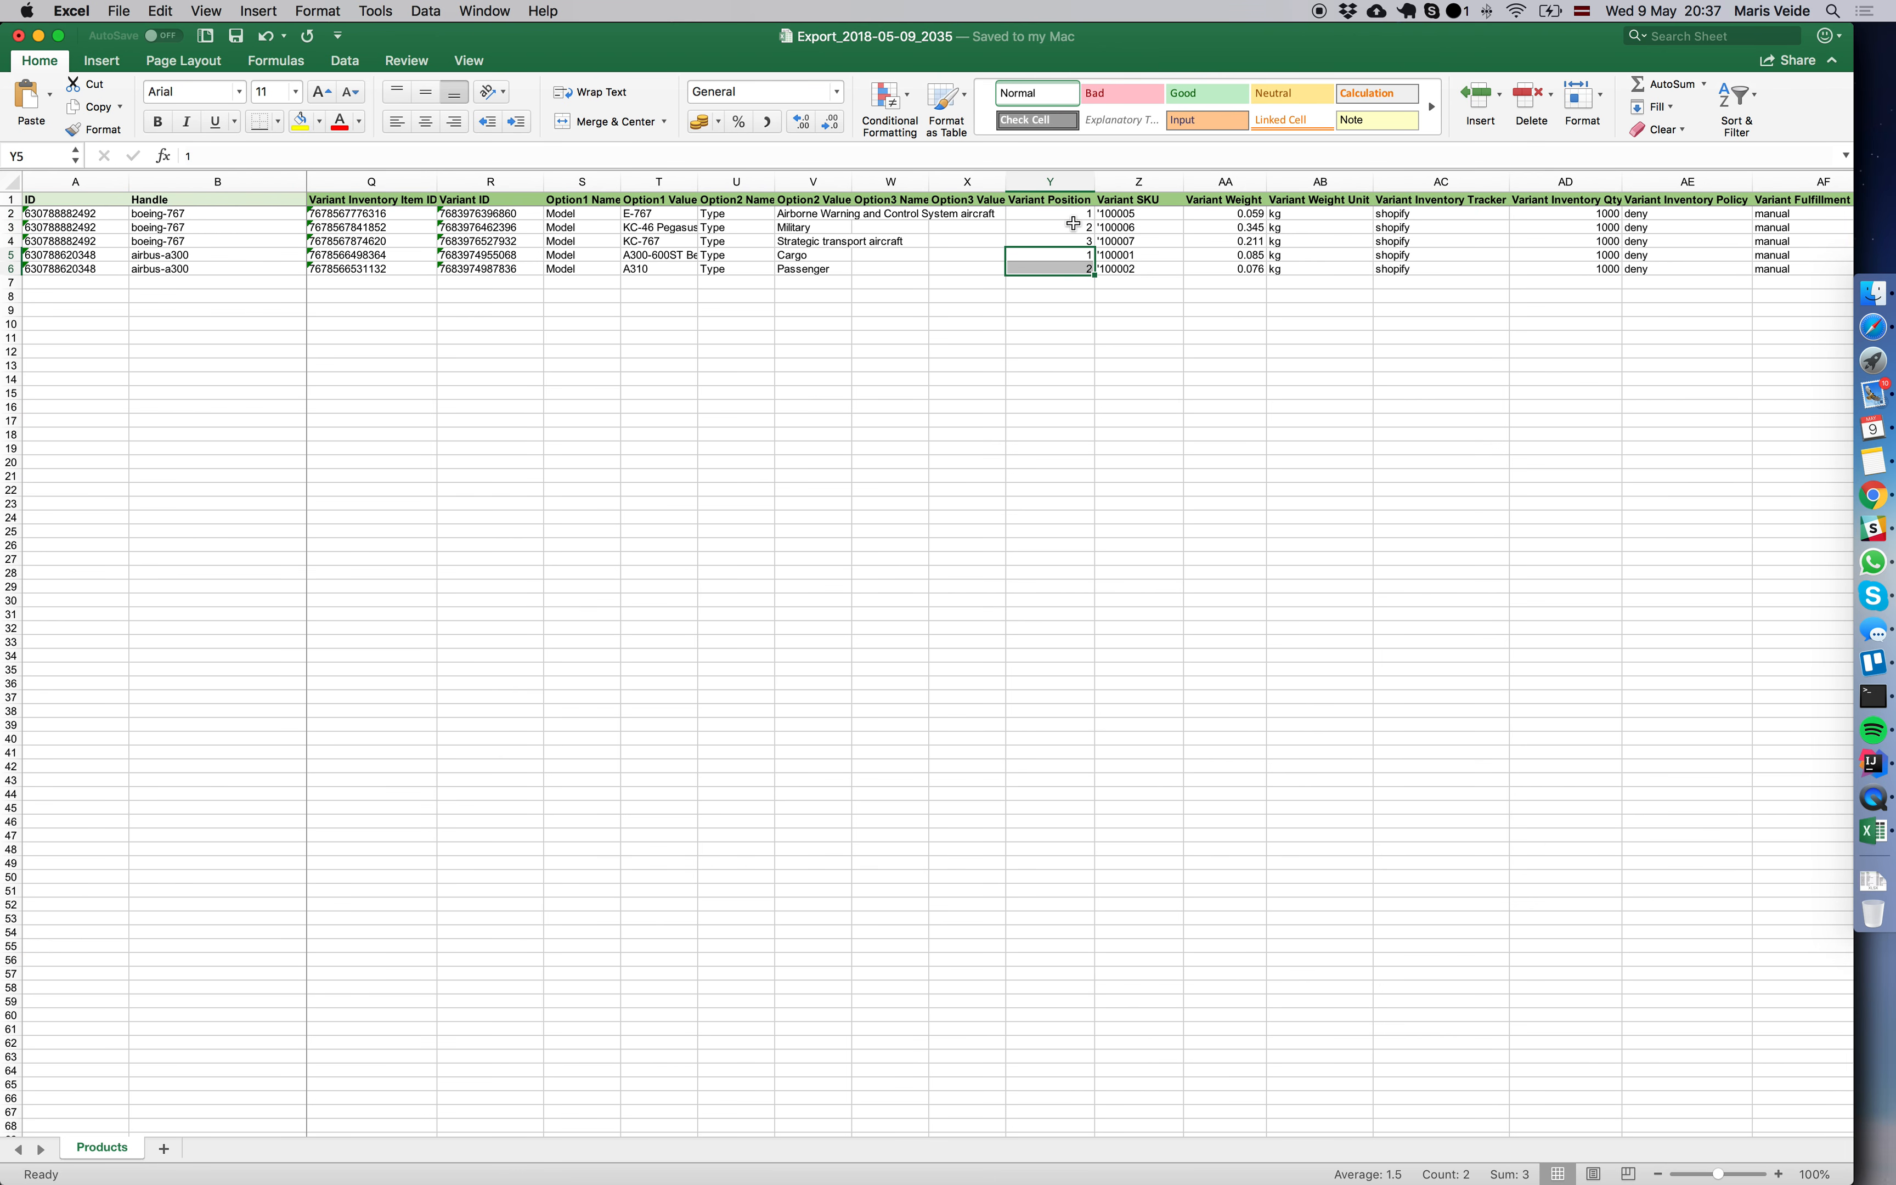
click(1072, 219)
text(3)
key(Return)
text(2)
text(1)
key(Up)
key(Down)
key(Down)
text(2)
key(Up)
key(Down)
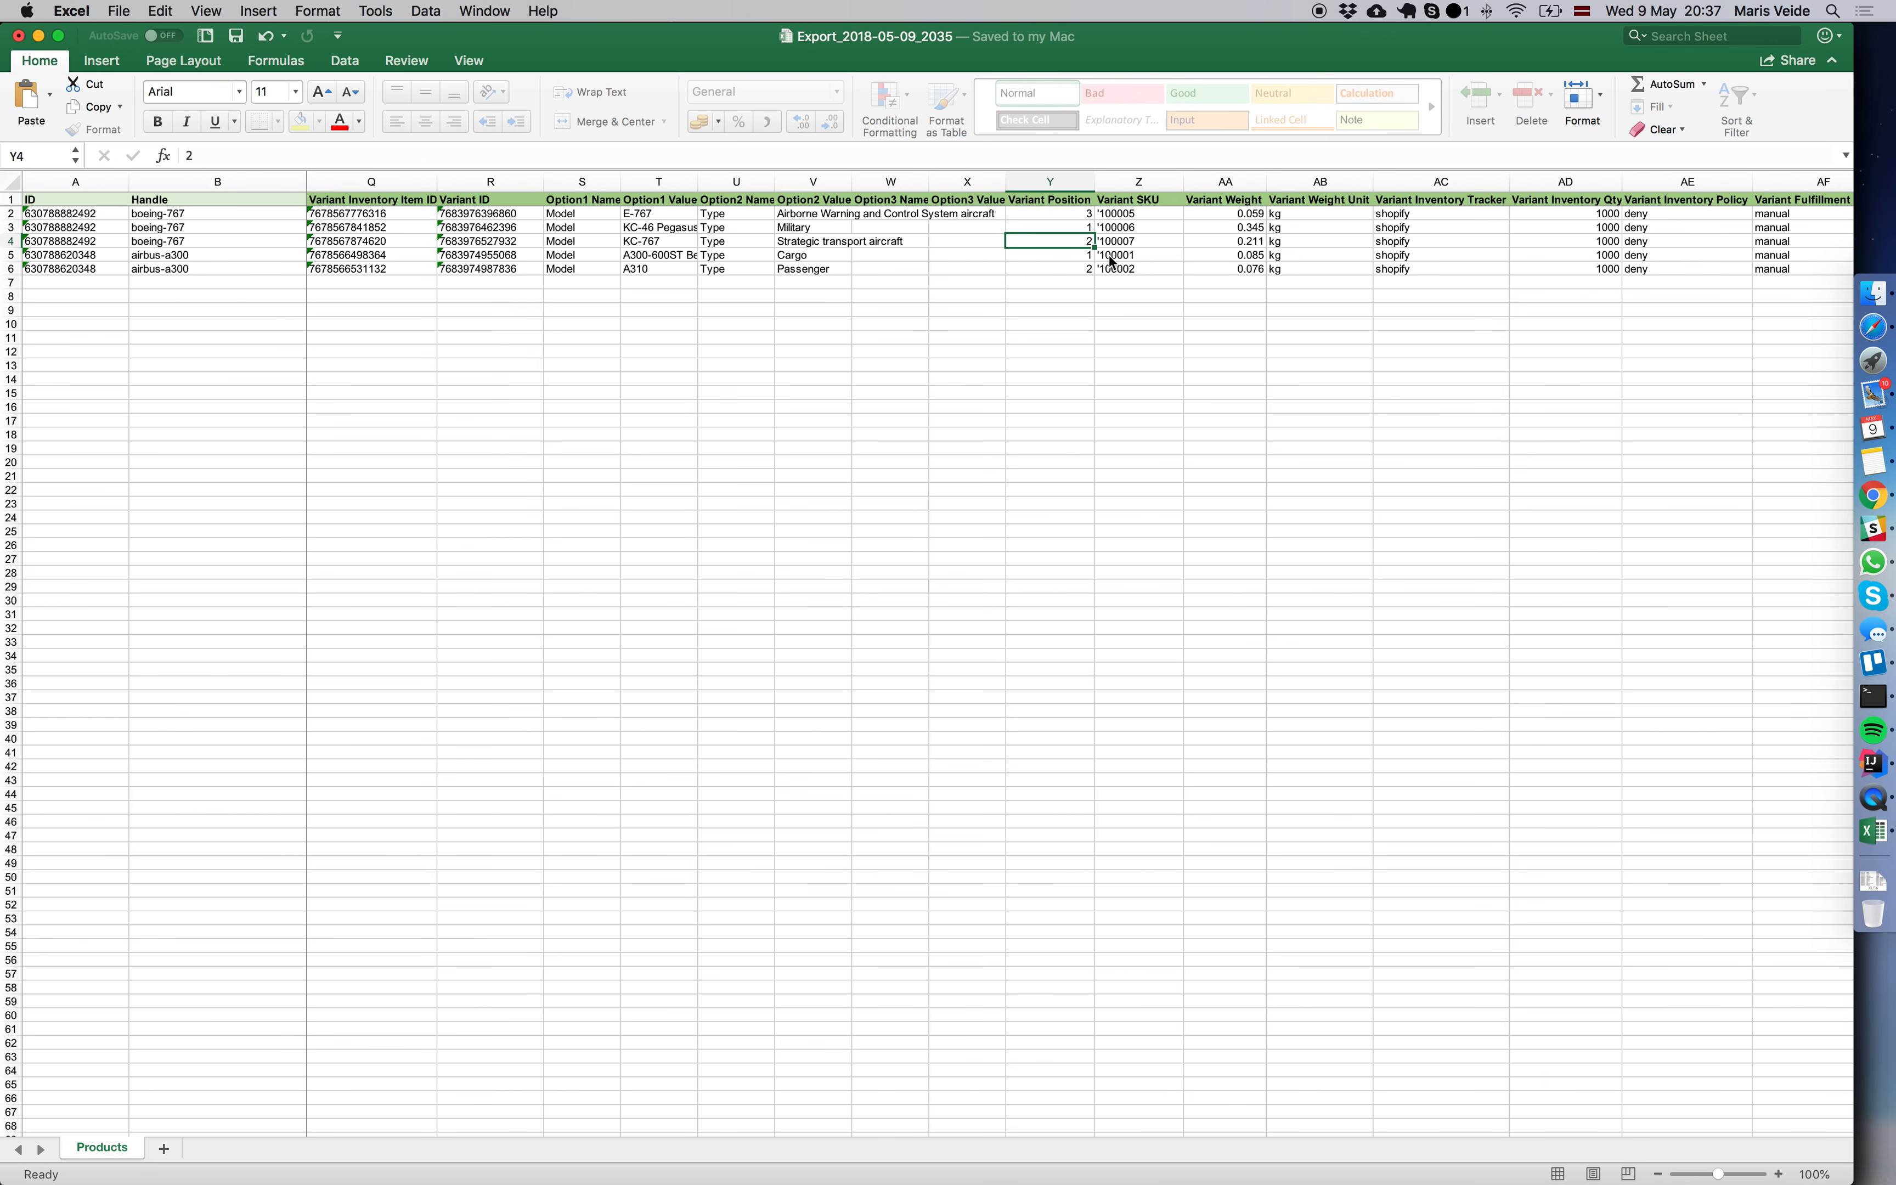
Set the Variant Position of the airbus-a300 variants to 2 for Cargo and 1 for Passenger.
key(Down)
text(2)
key(Down)
text(1)
key(Up)
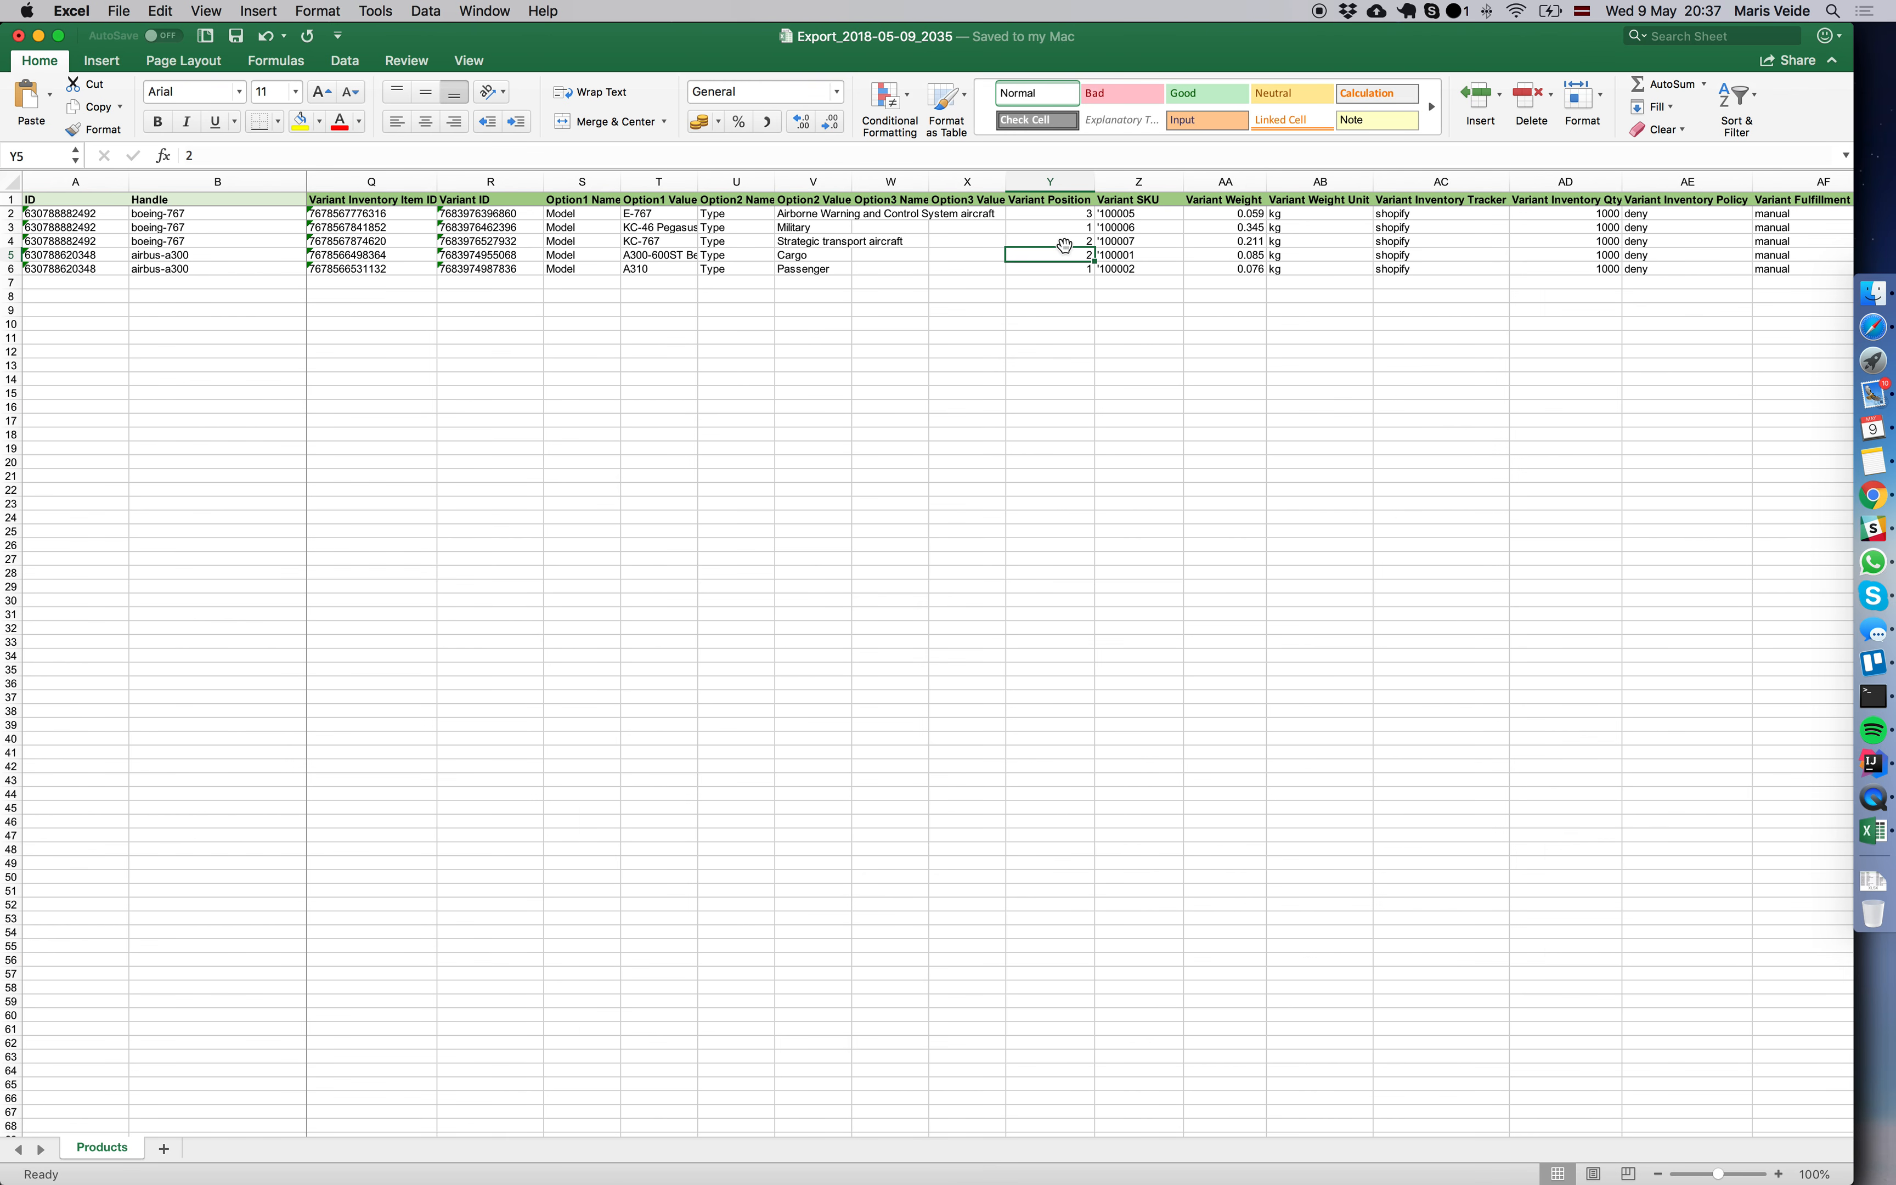
Review the product and variant columns to identify which ones are needed for updating Variant Position.
scroll(1069, 245, left, 2)
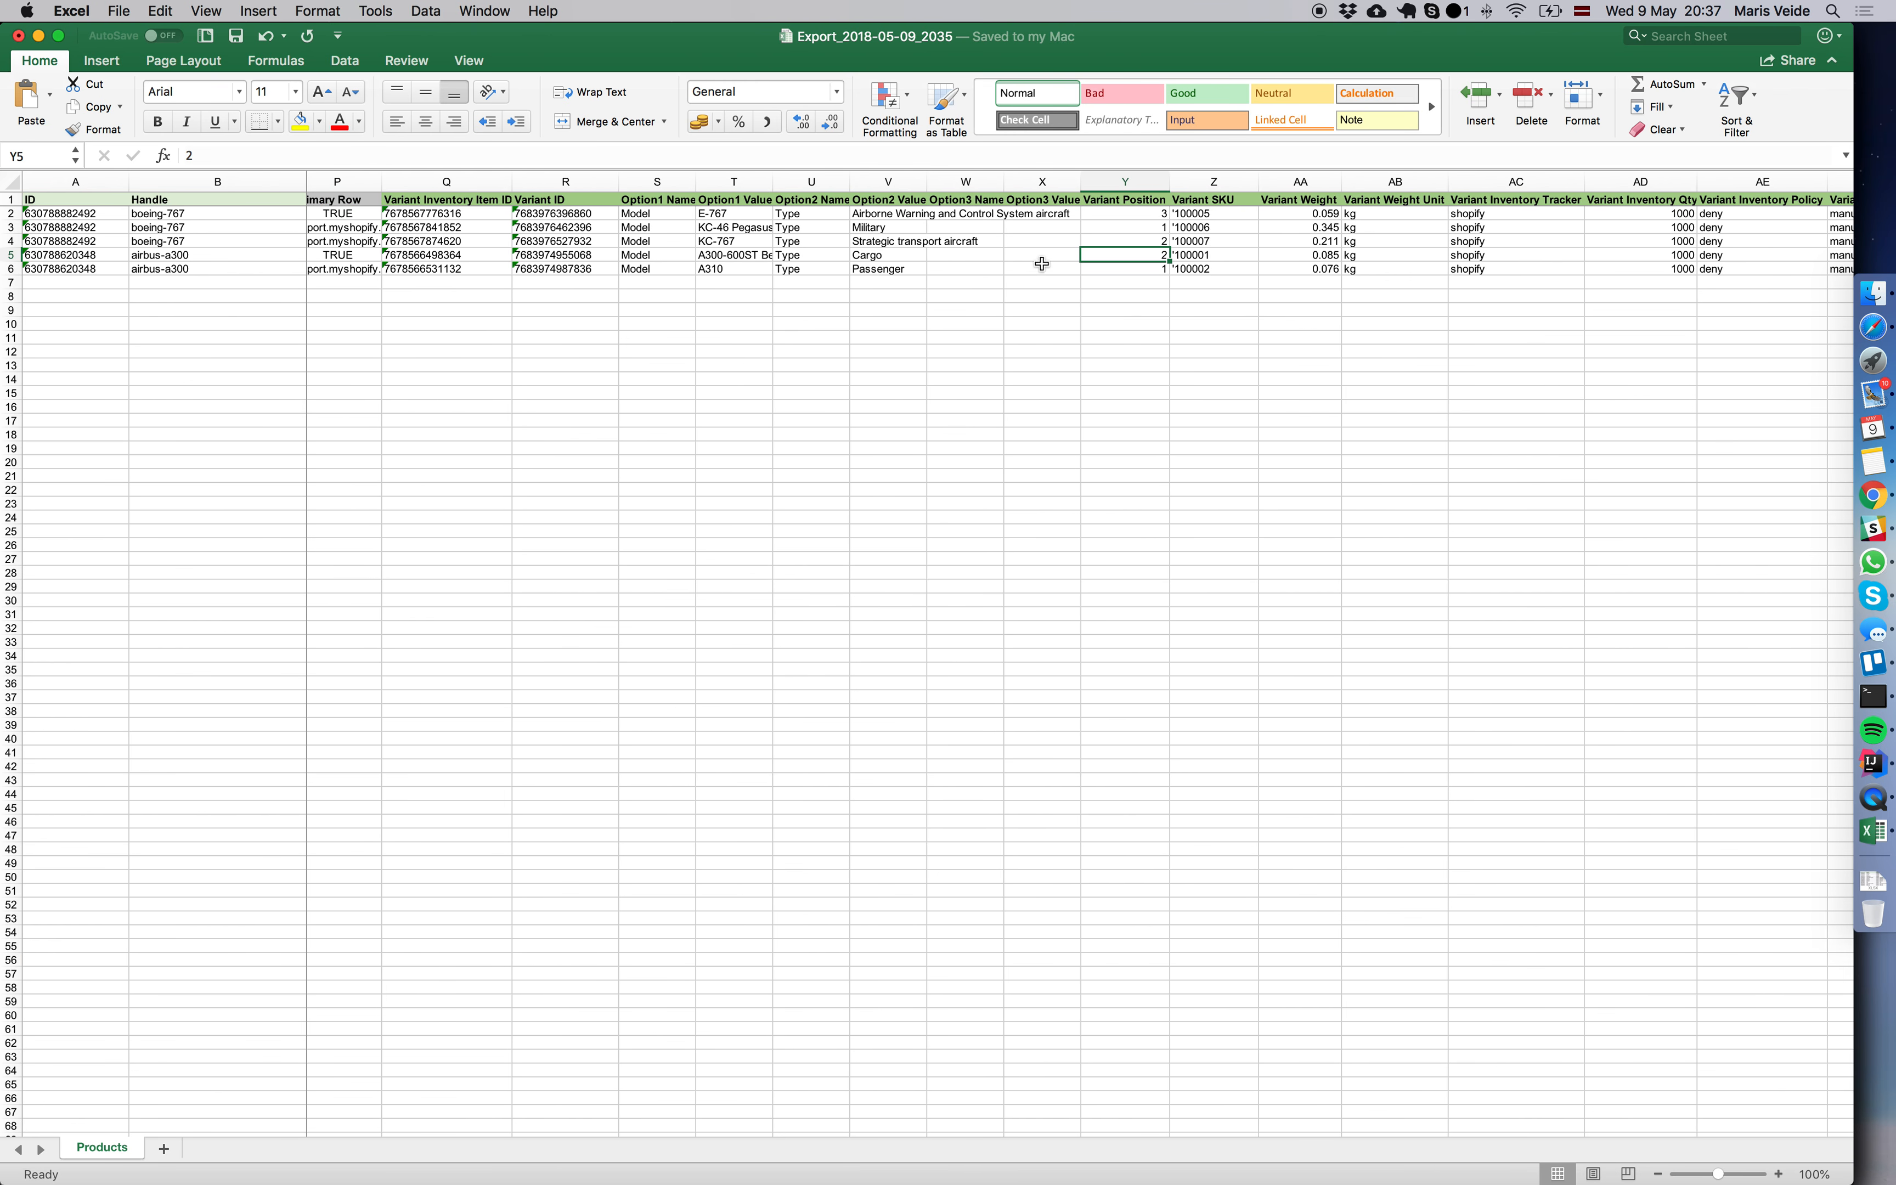
scroll(776, 245, left, 5)
scroll(805, 246, right, 8)
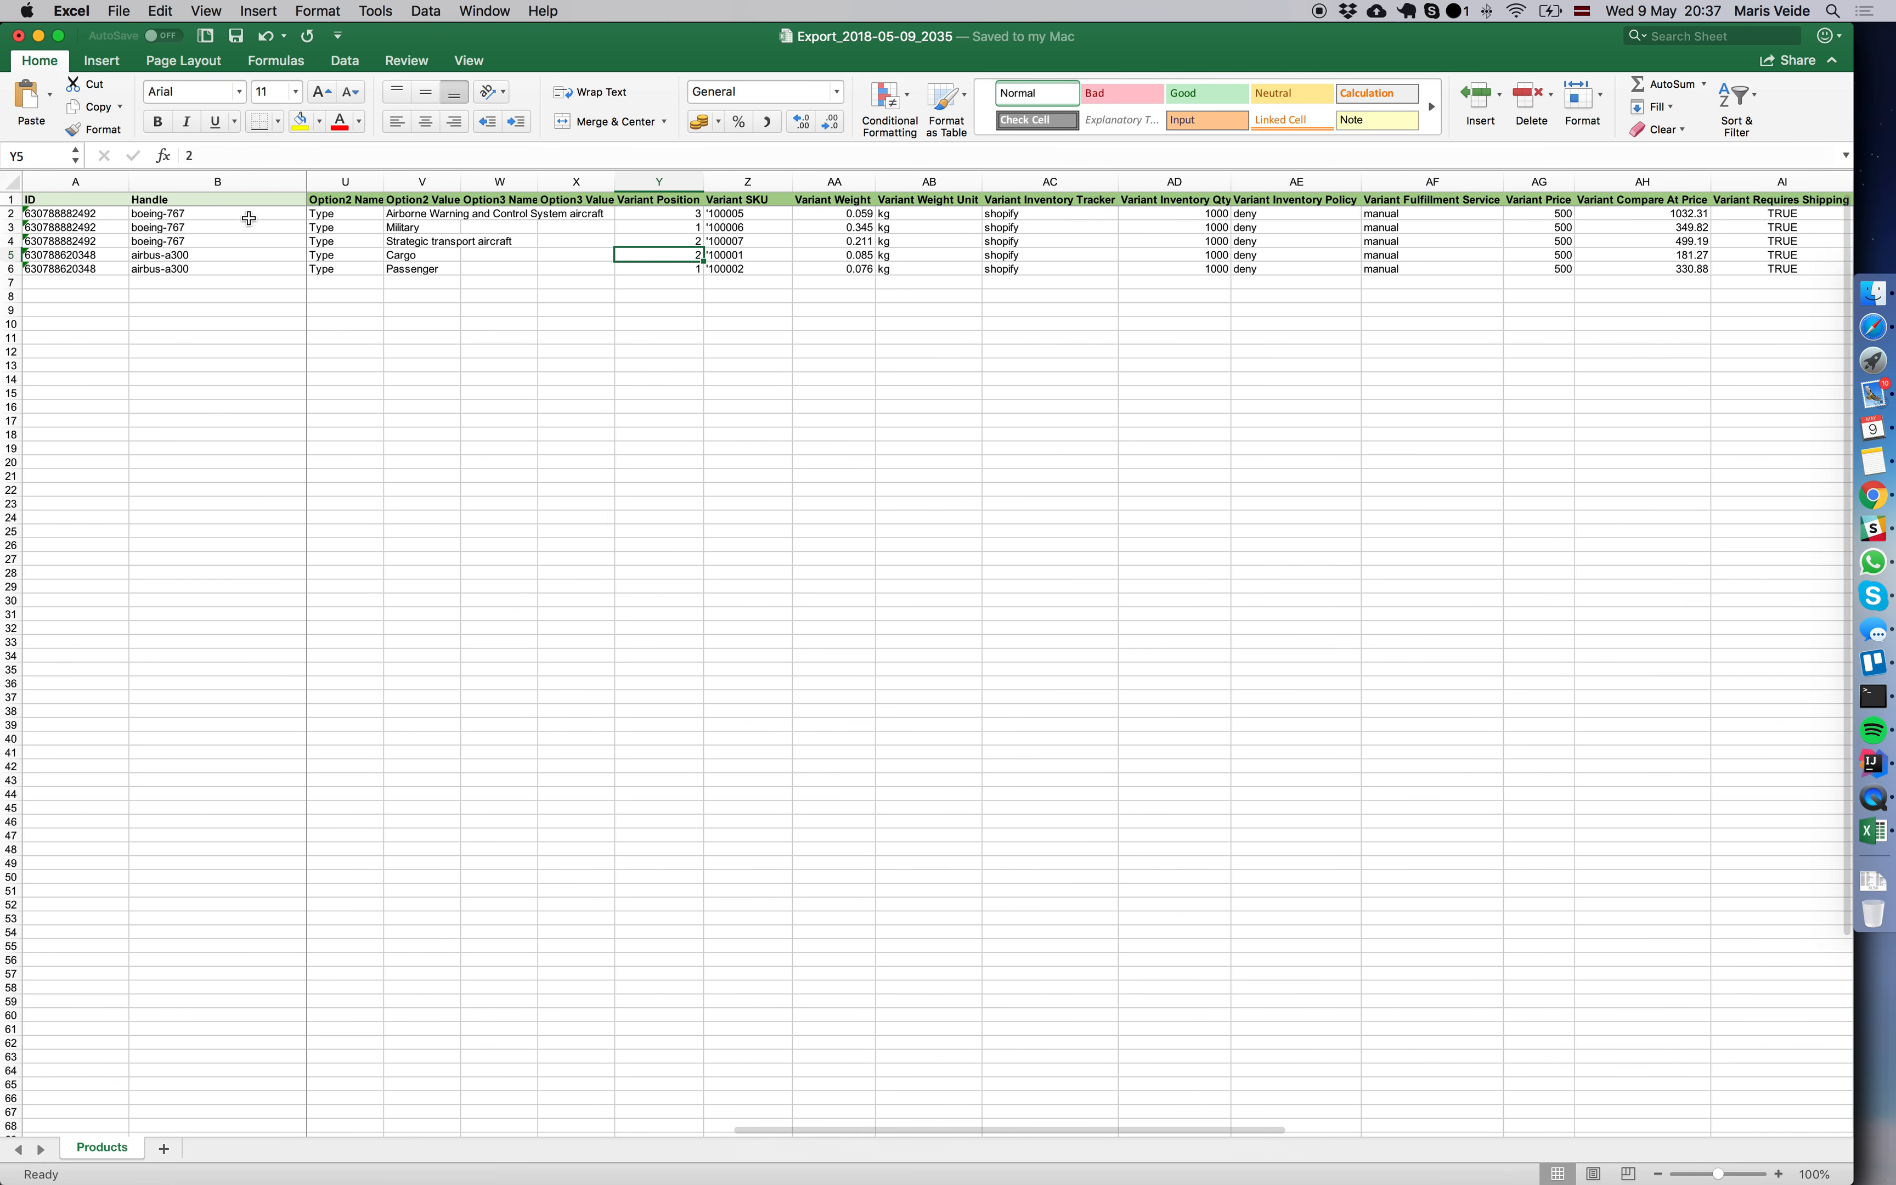
scroll(861, 243, left, 3)
scroll(1283, 247, right, 2)
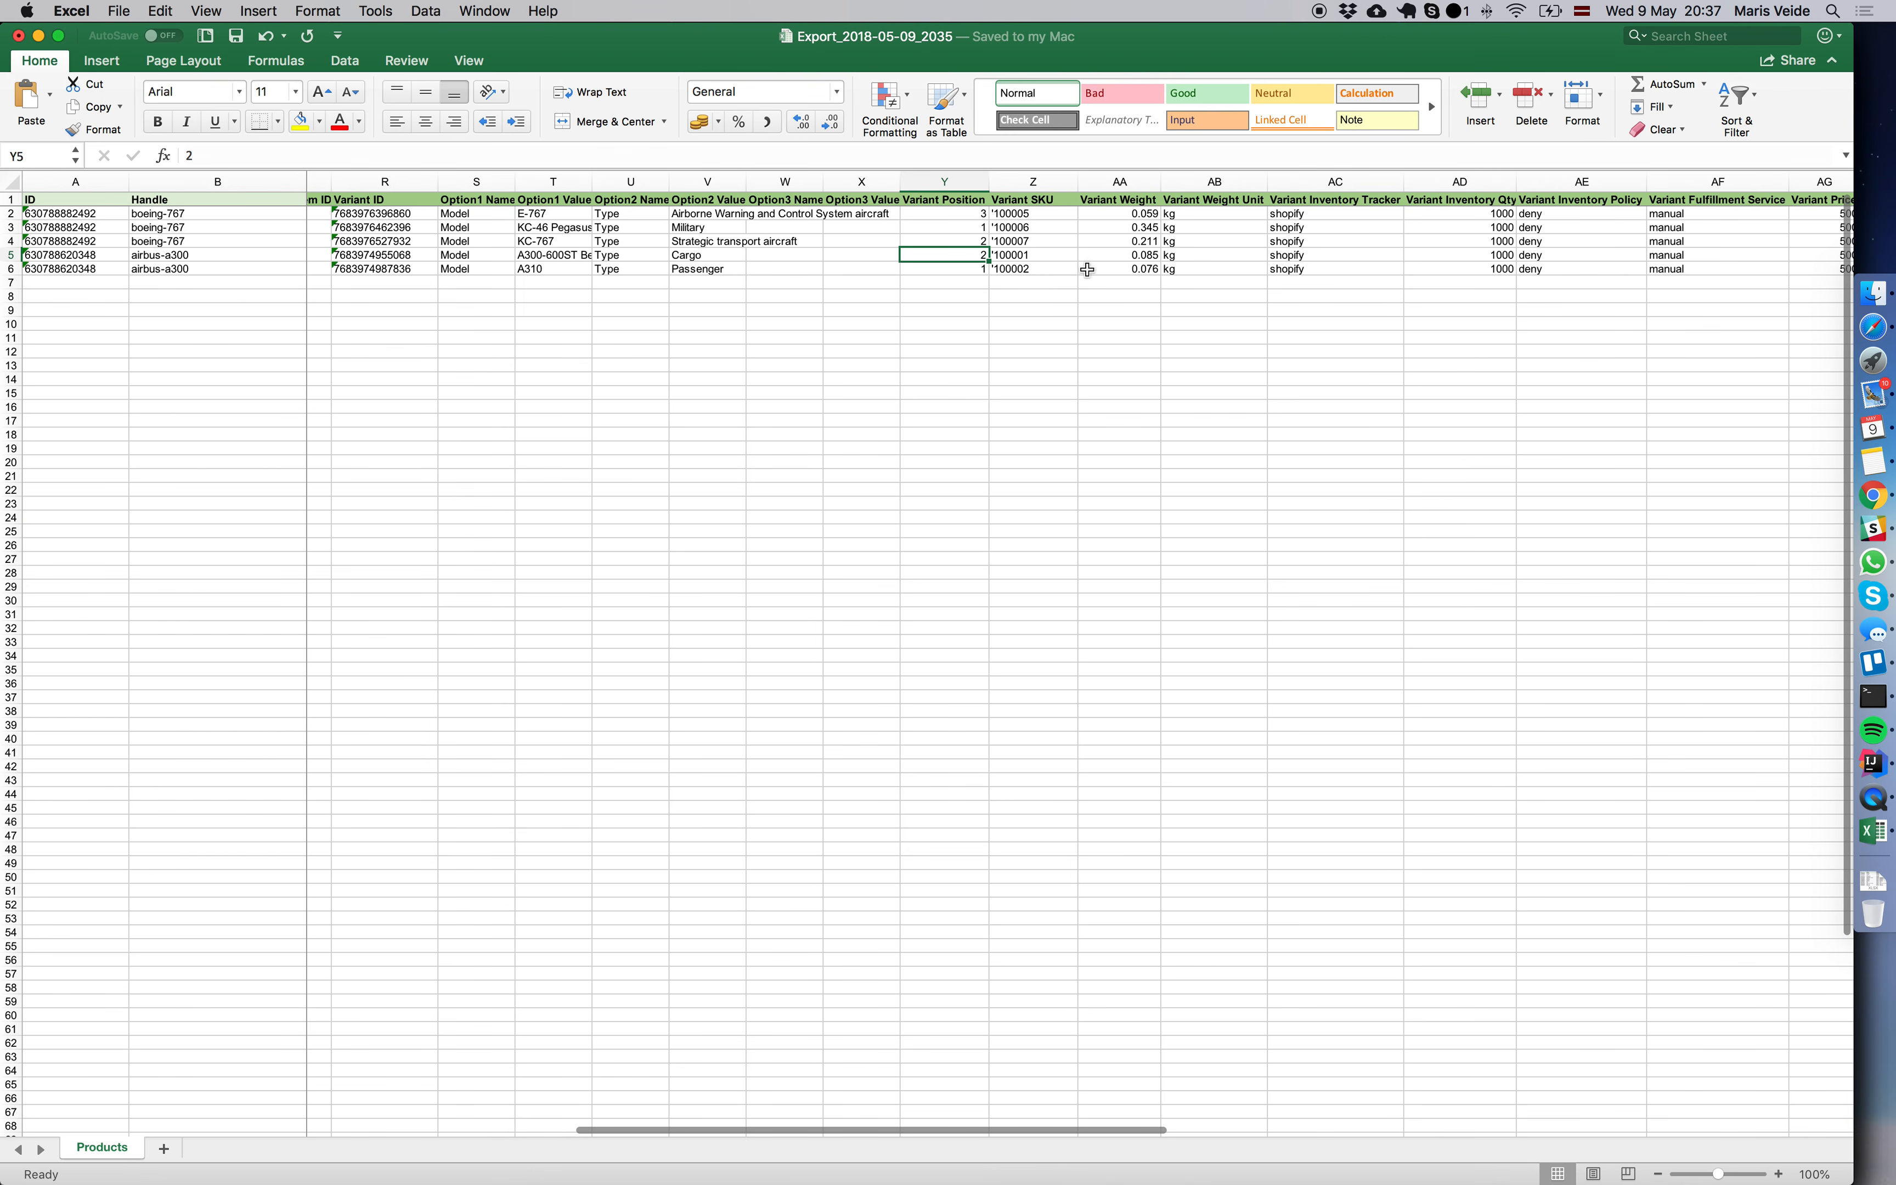
scroll(1062, 248, right, 1)
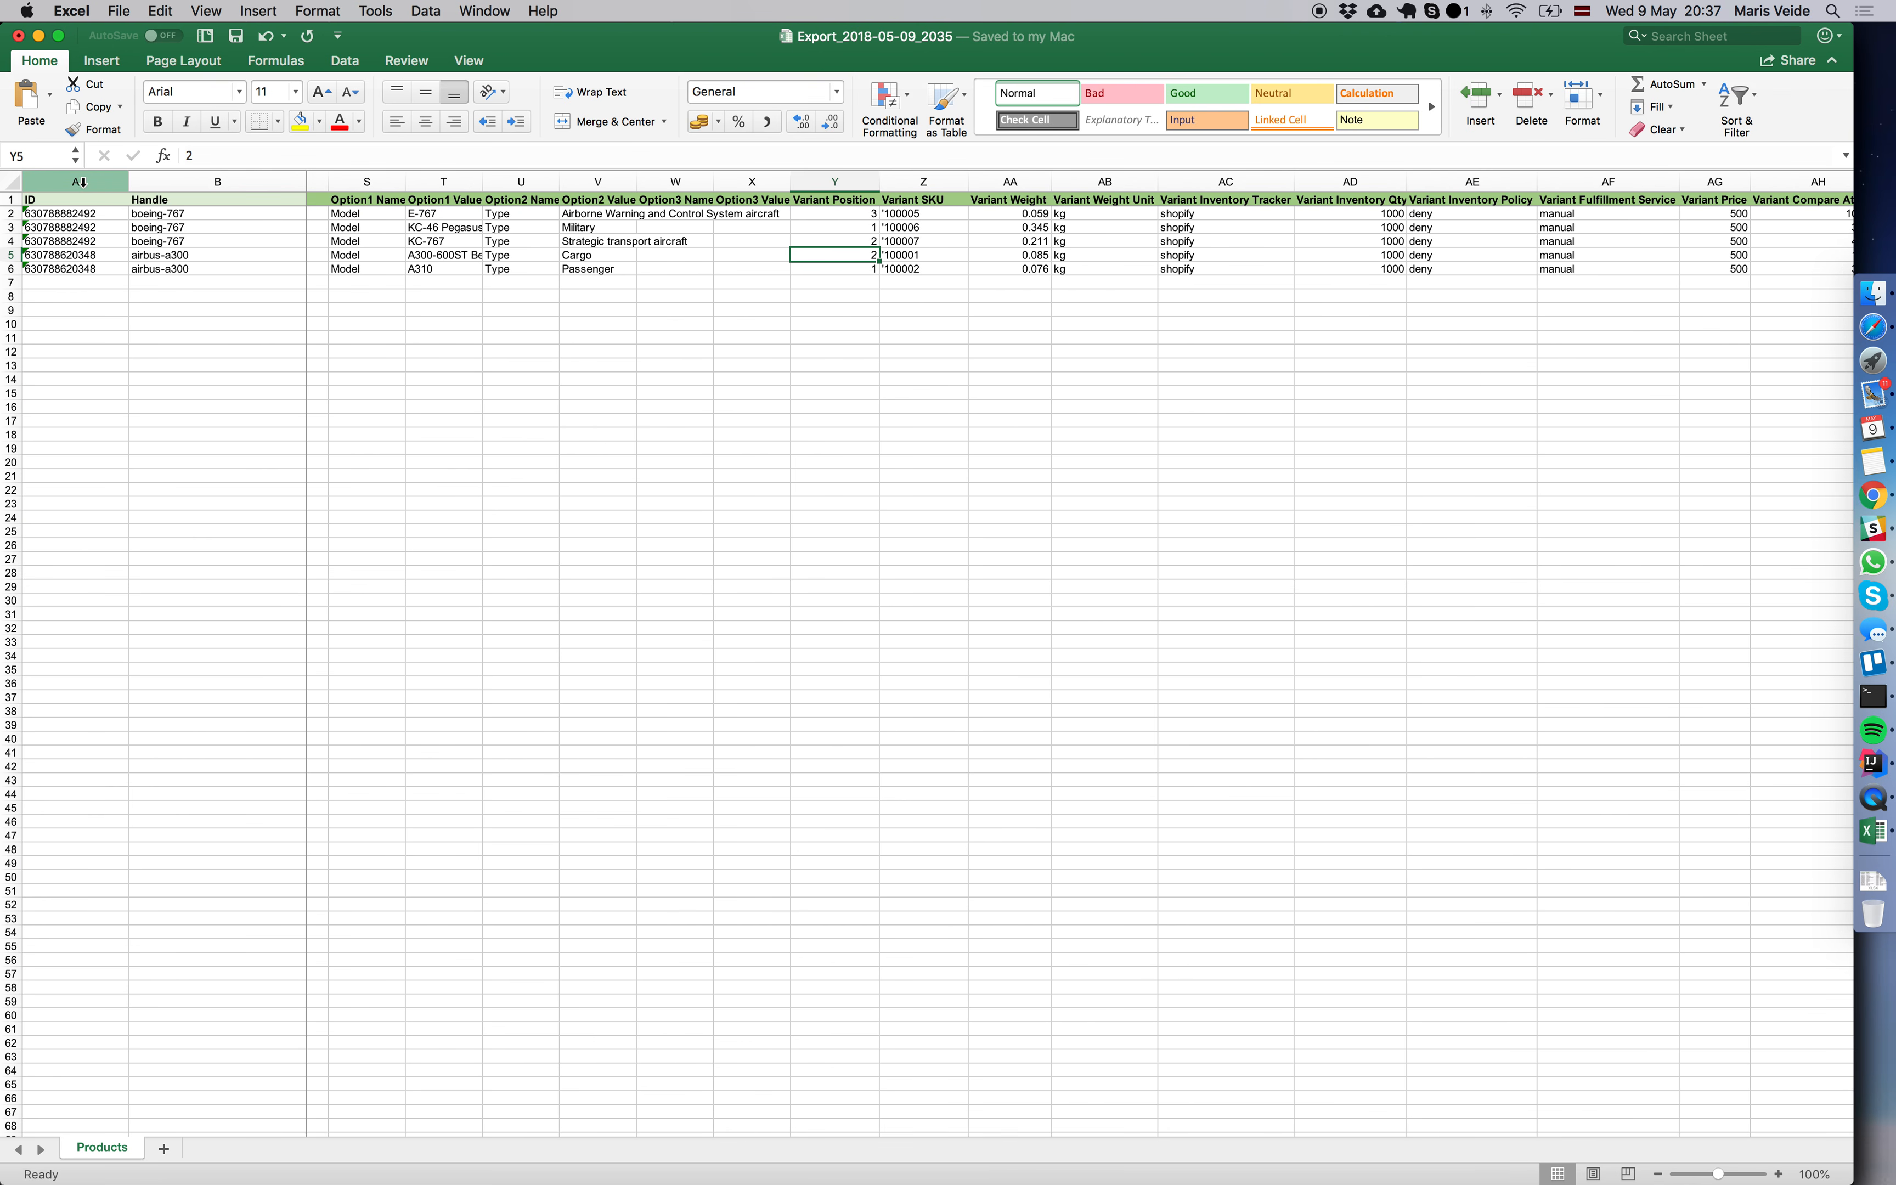
click(843, 182)
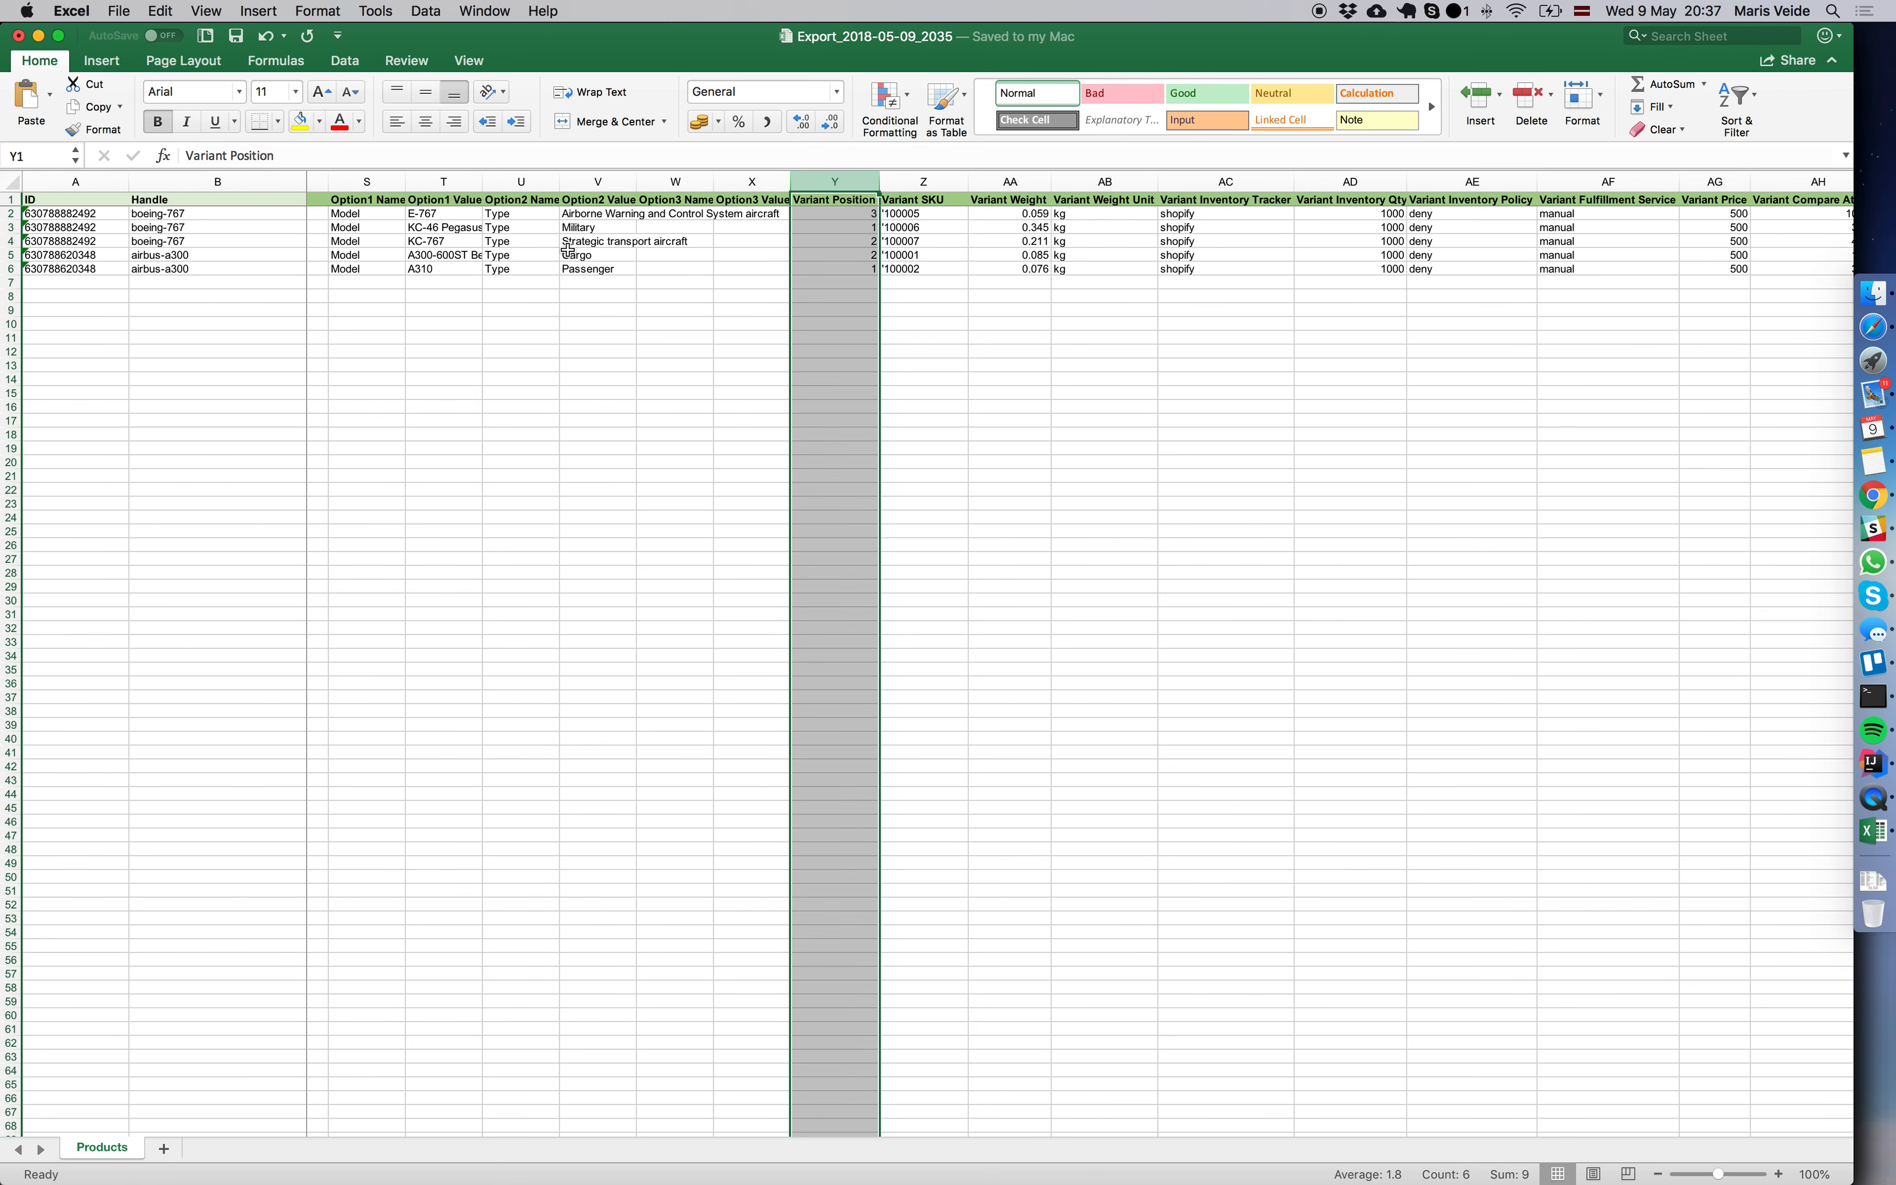
Copy the ID, Handle, Variant ID and Variant Position columns and paste them into a new workbook.
click(74, 179)
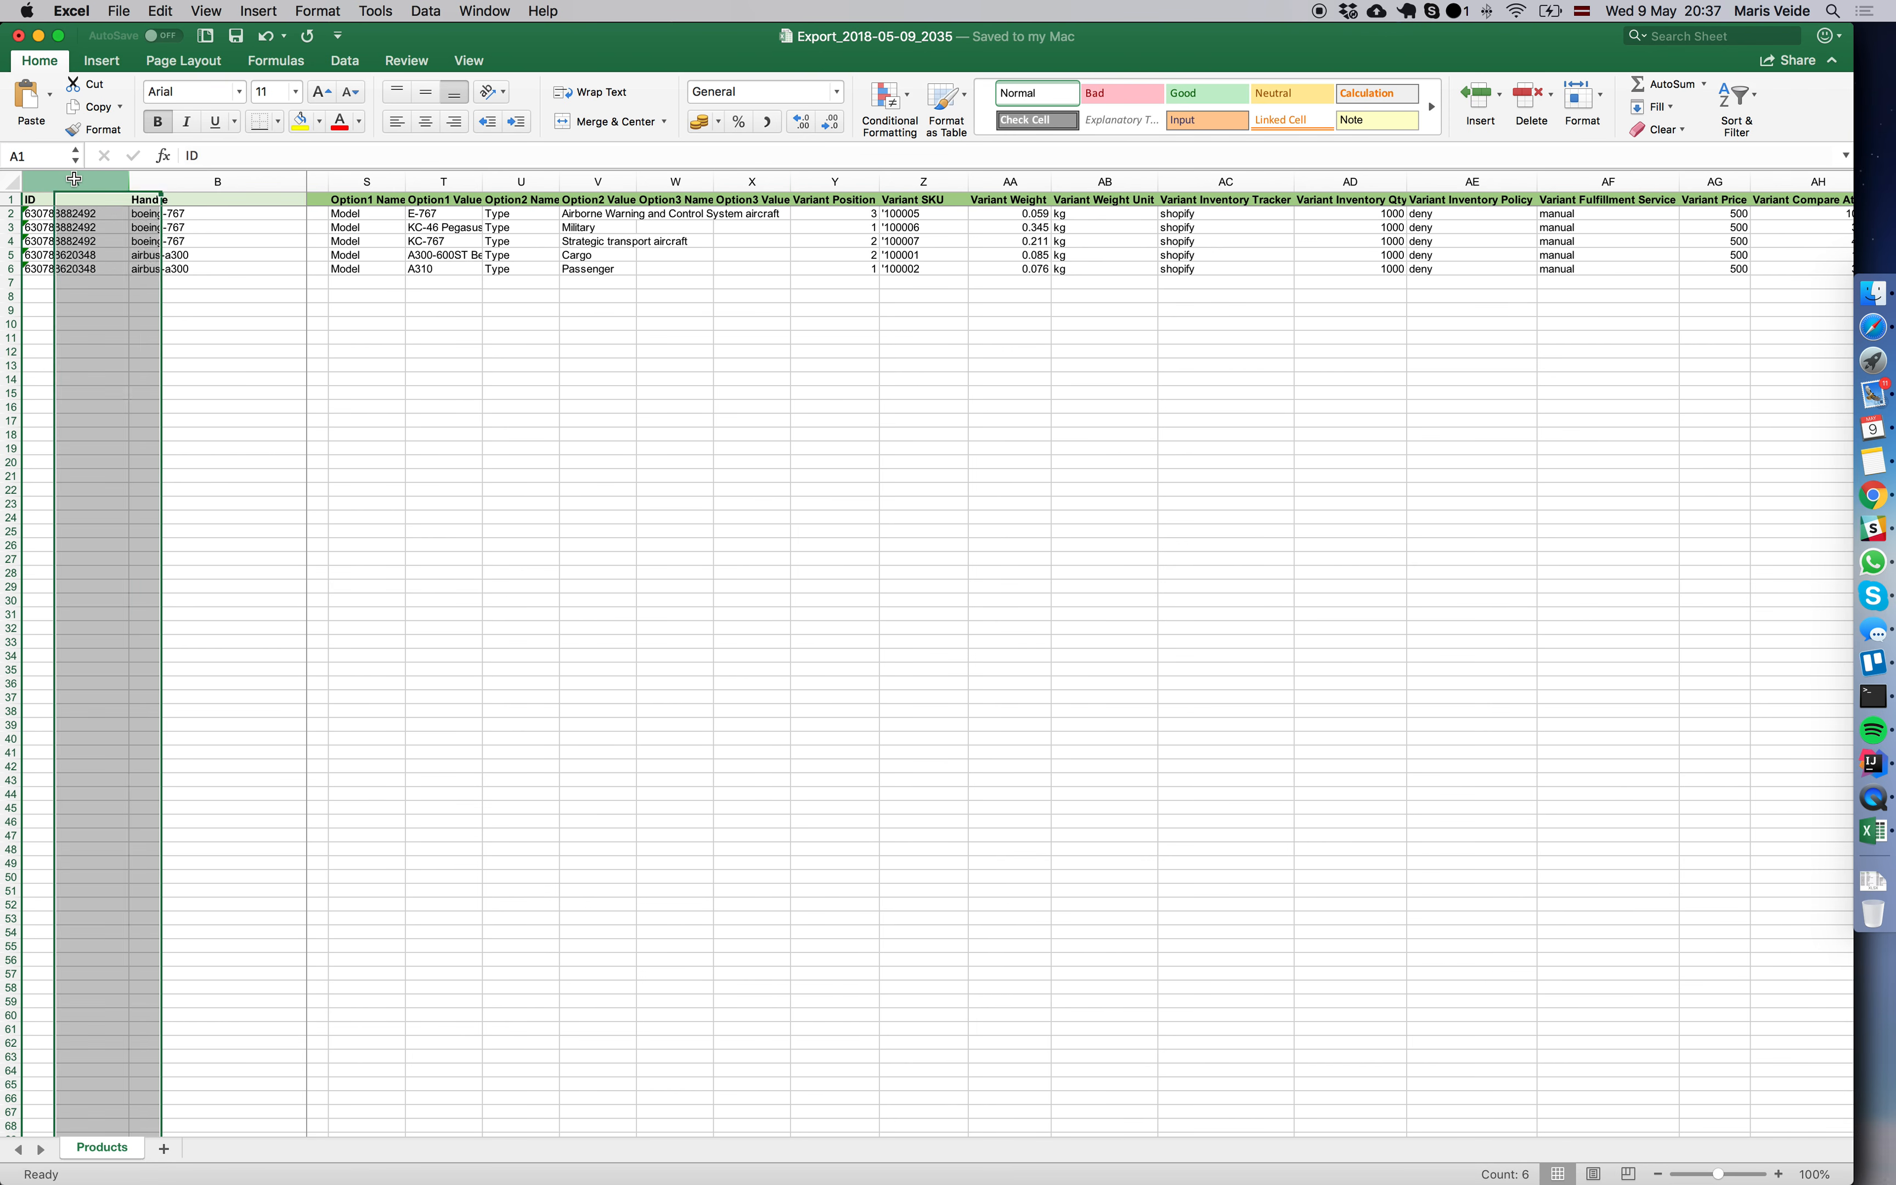
super+click(195, 182)
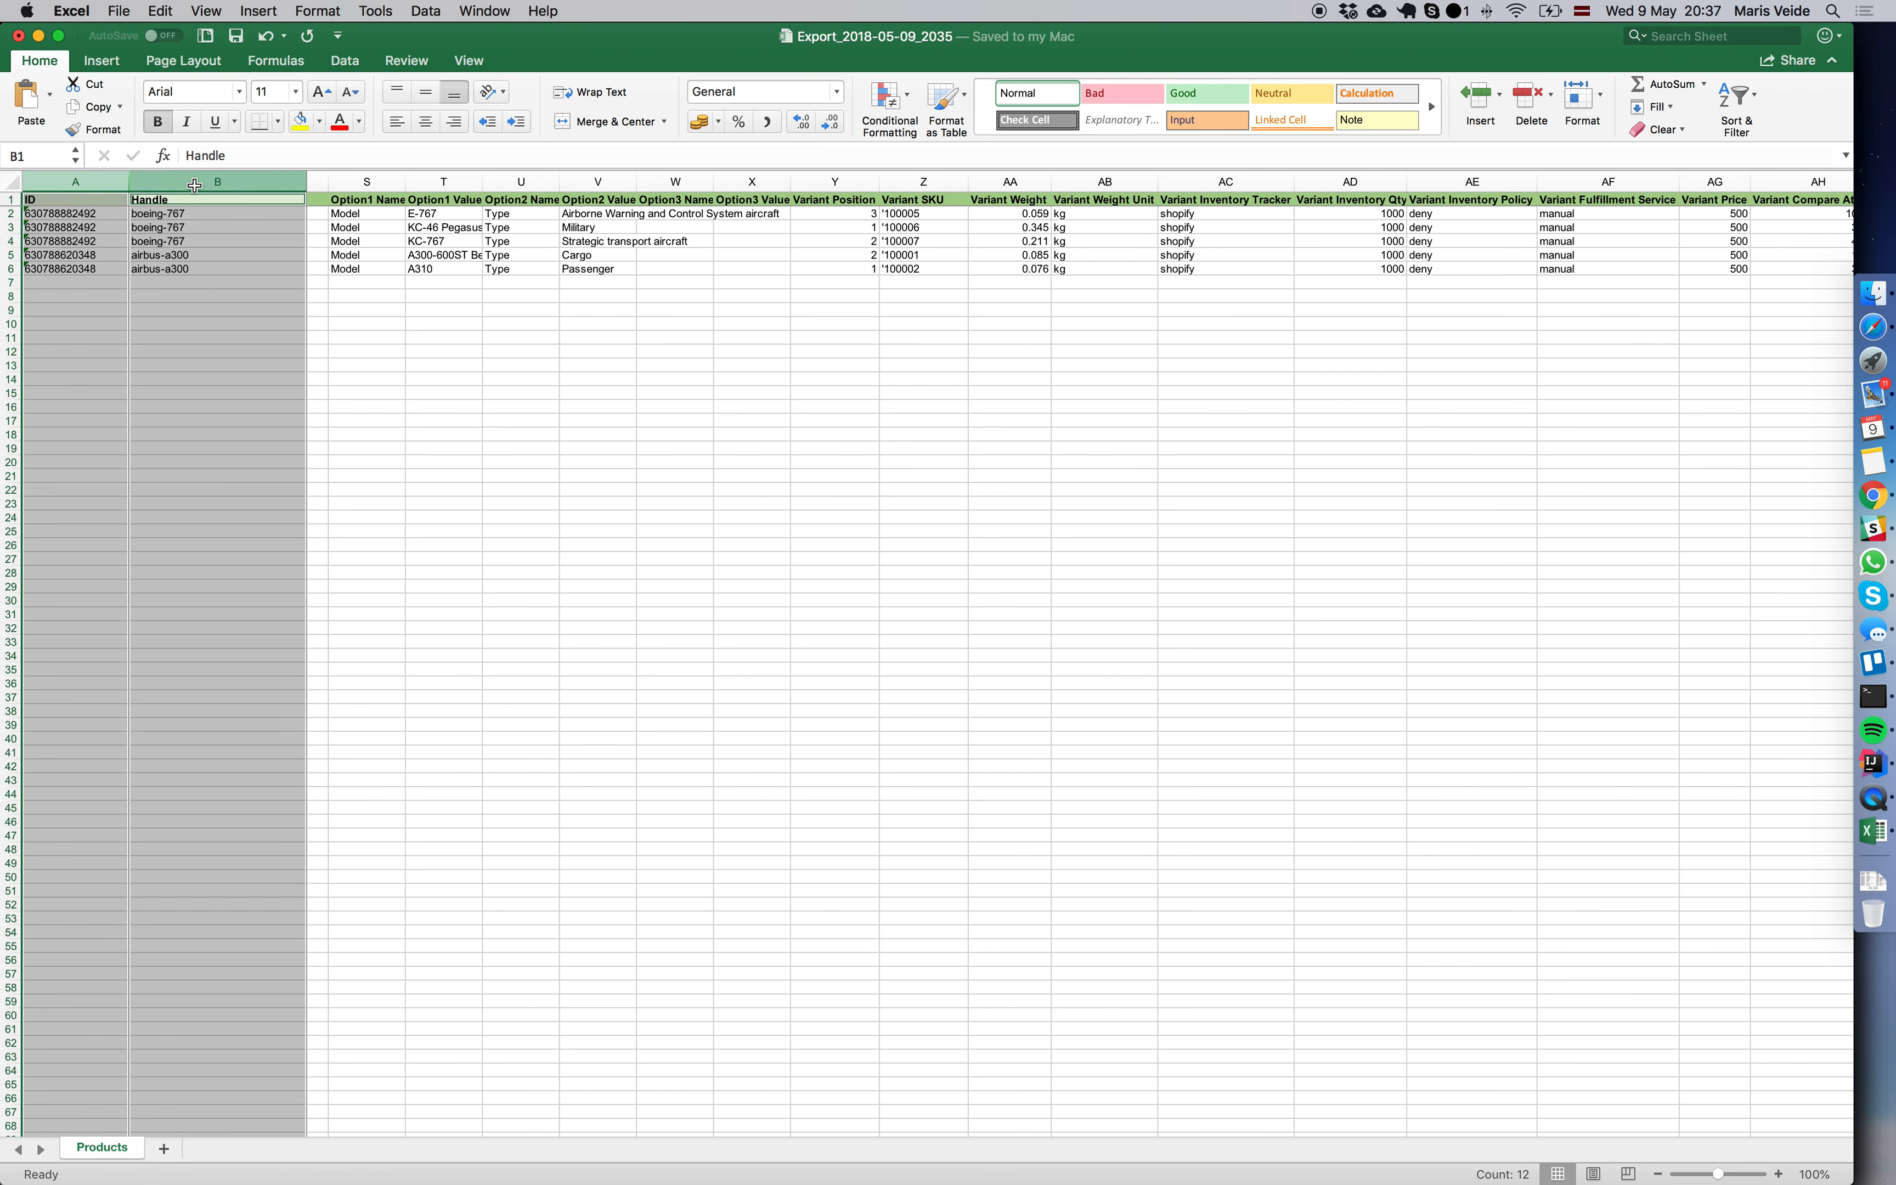
scroll(453, 241, left, 5)
scroll(453, 242, left, 1)
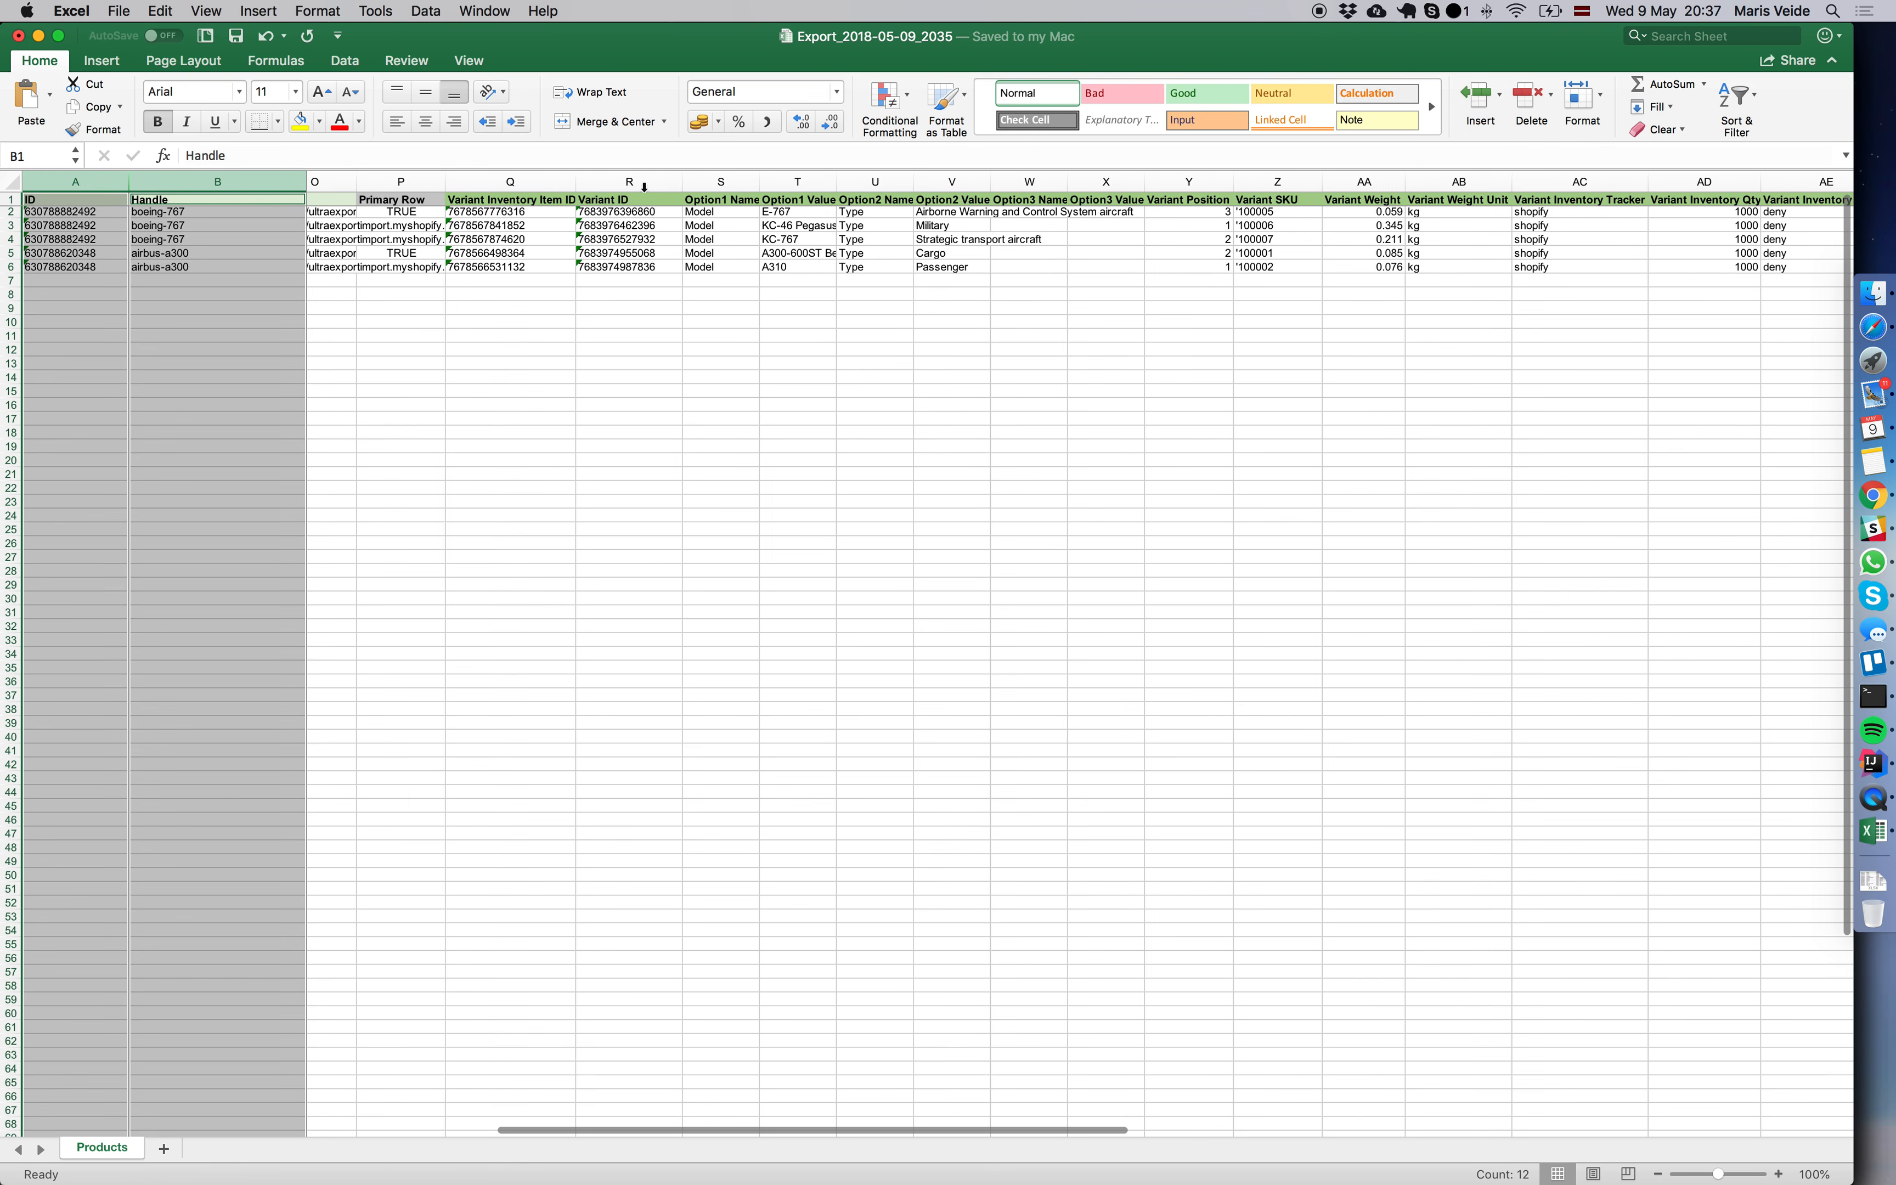
super+click(640, 181)
scroll(644, 222, up, 1)
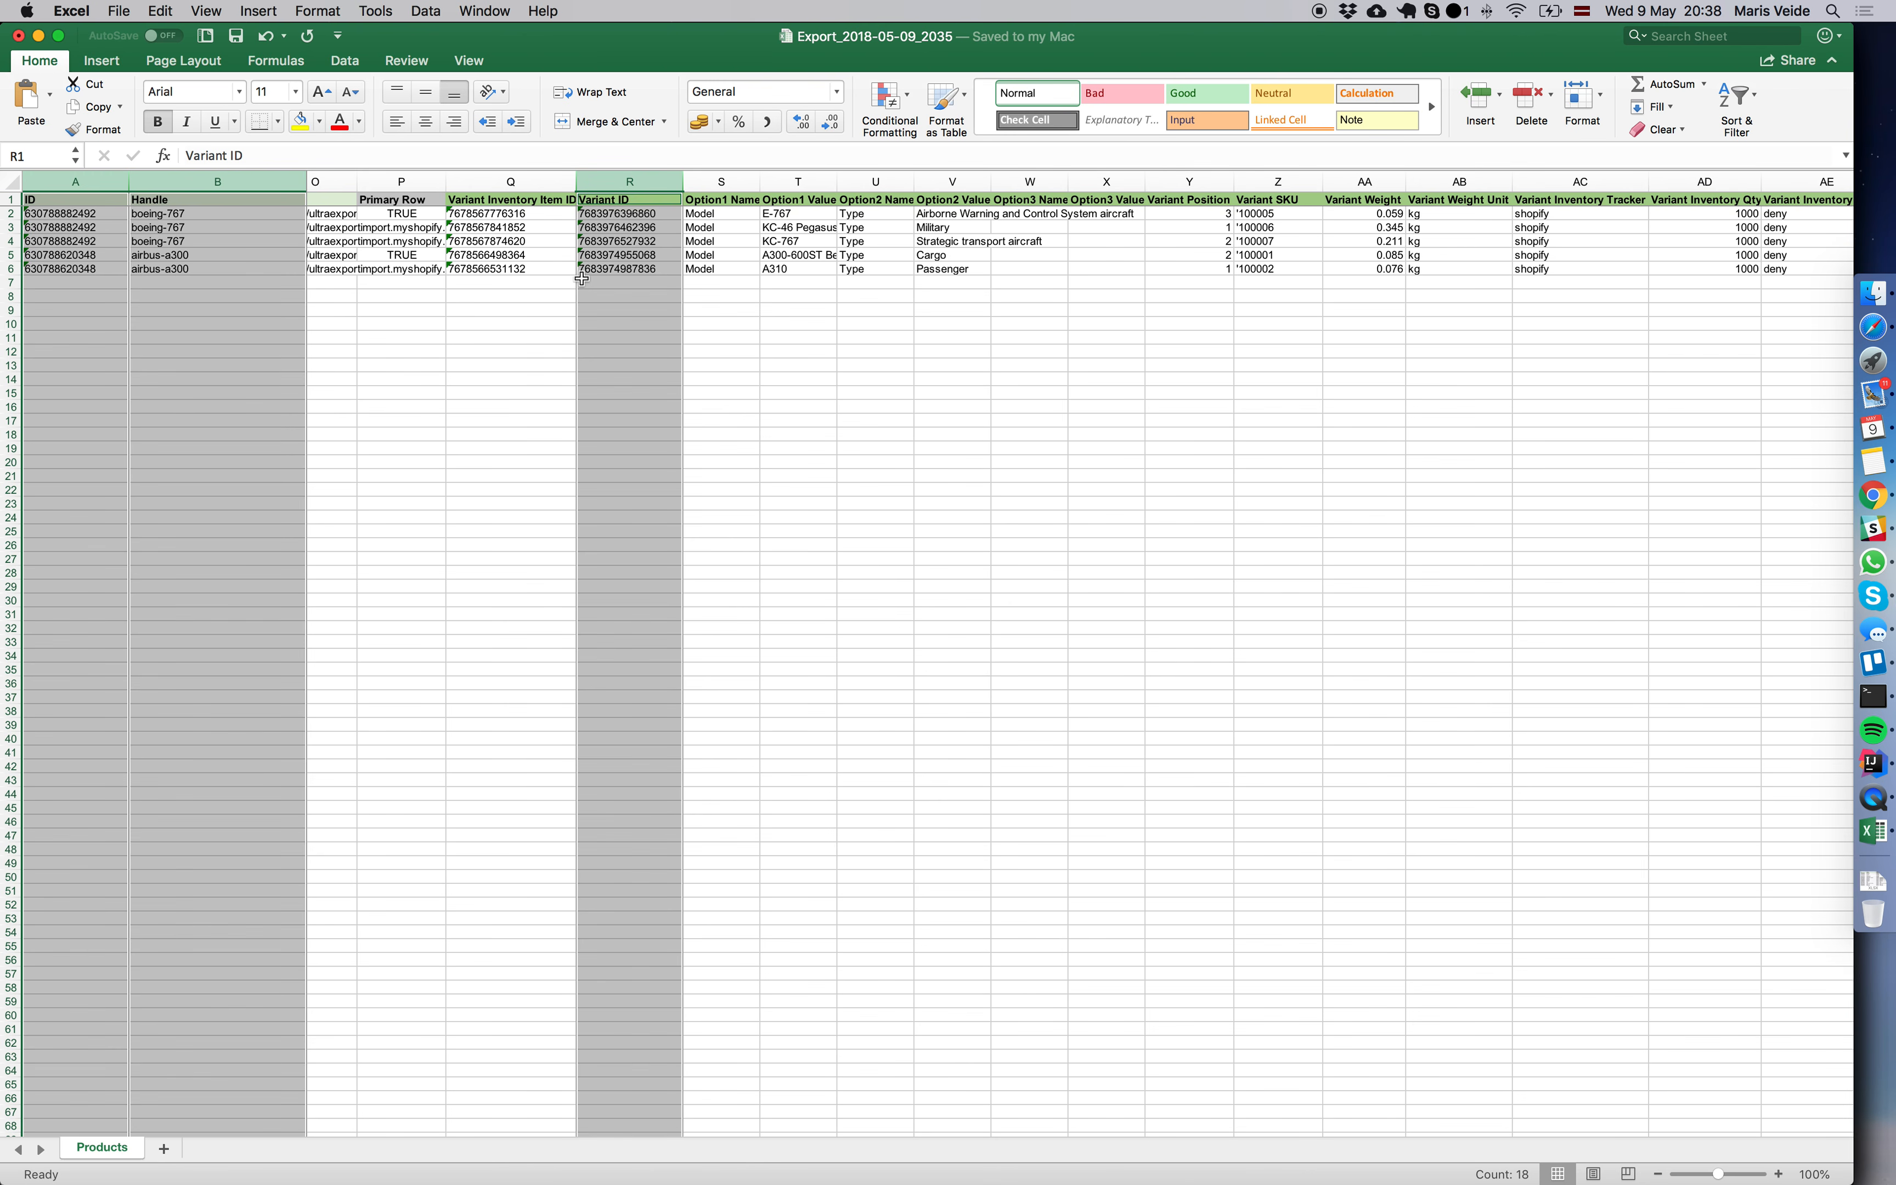
scroll(618, 282, right, 2)
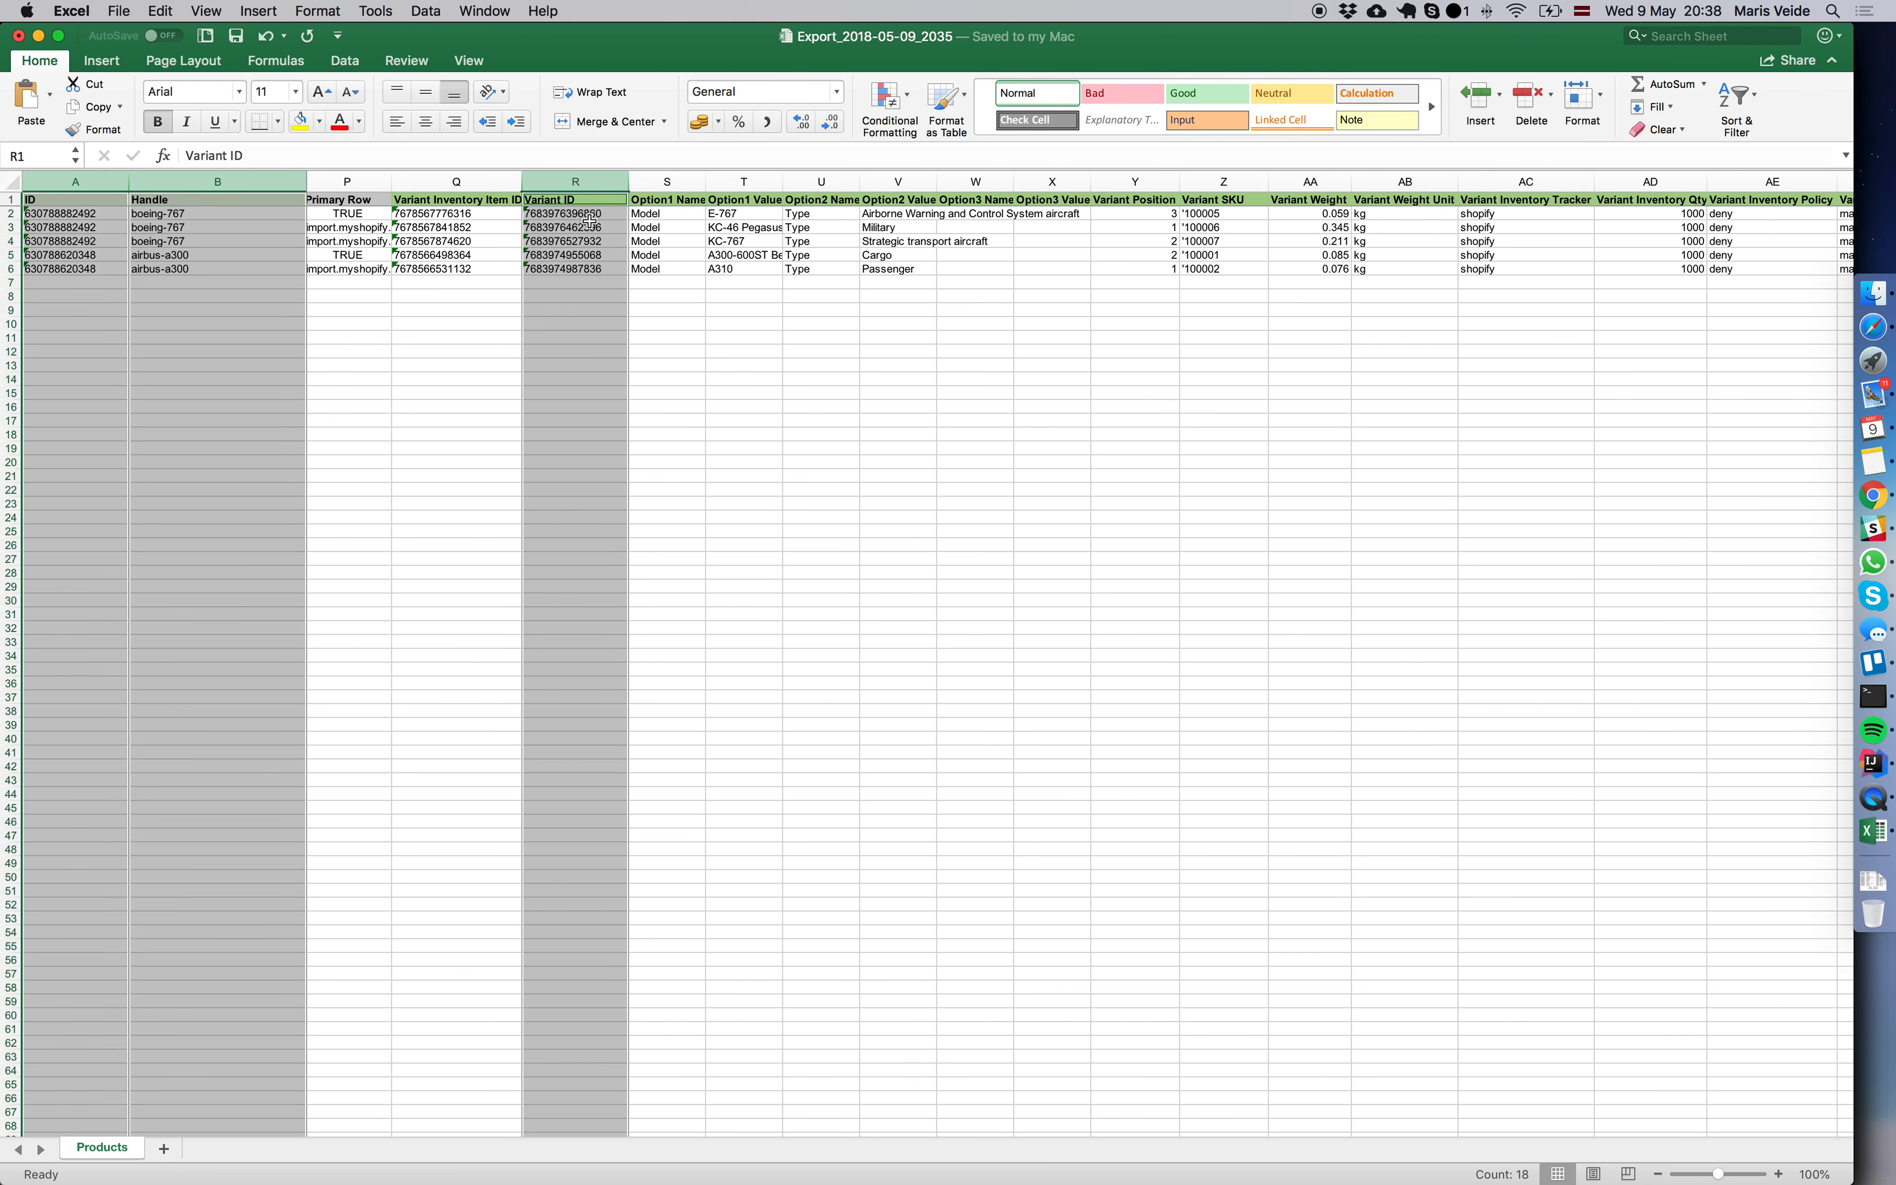
scroll(1041, 283, right, 5)
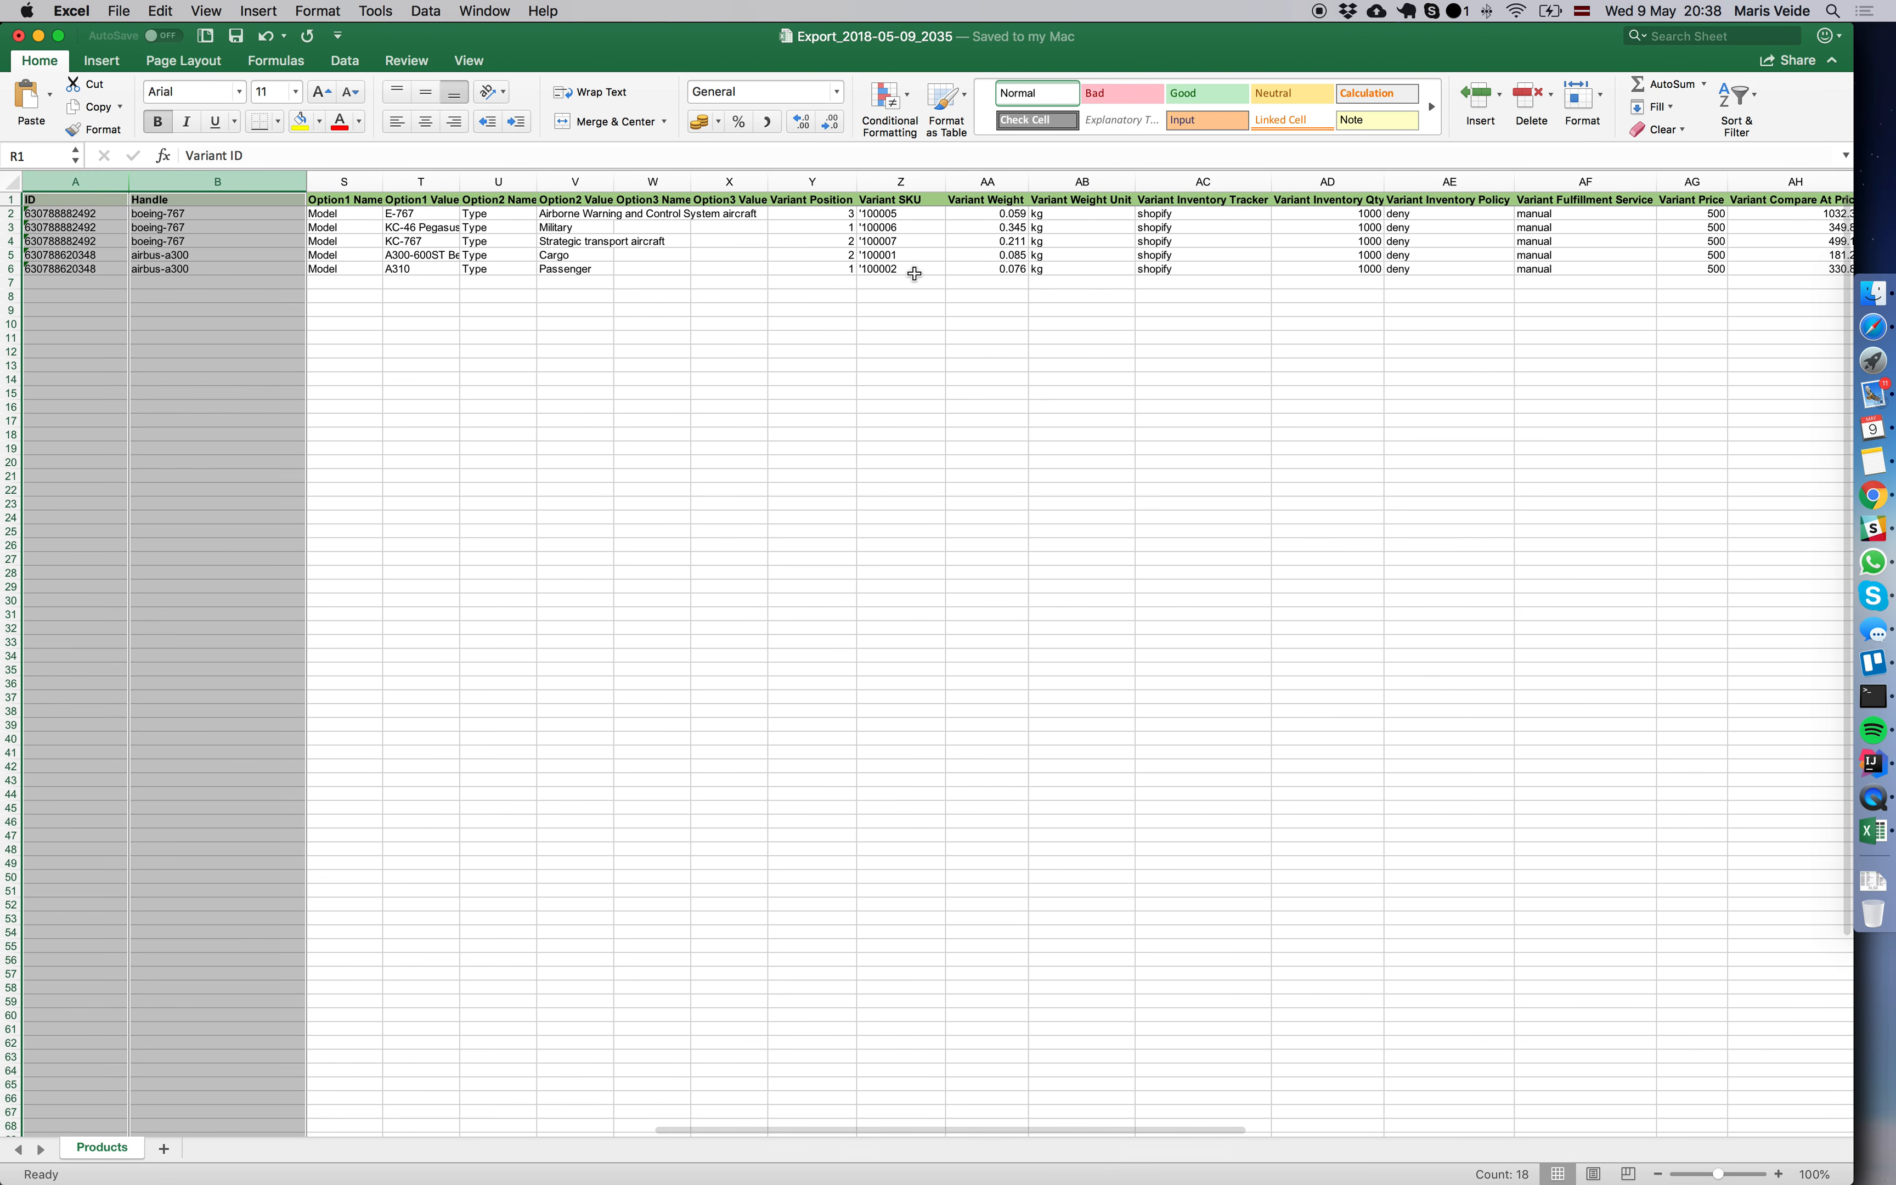
super+click(815, 182)
key(super+c)
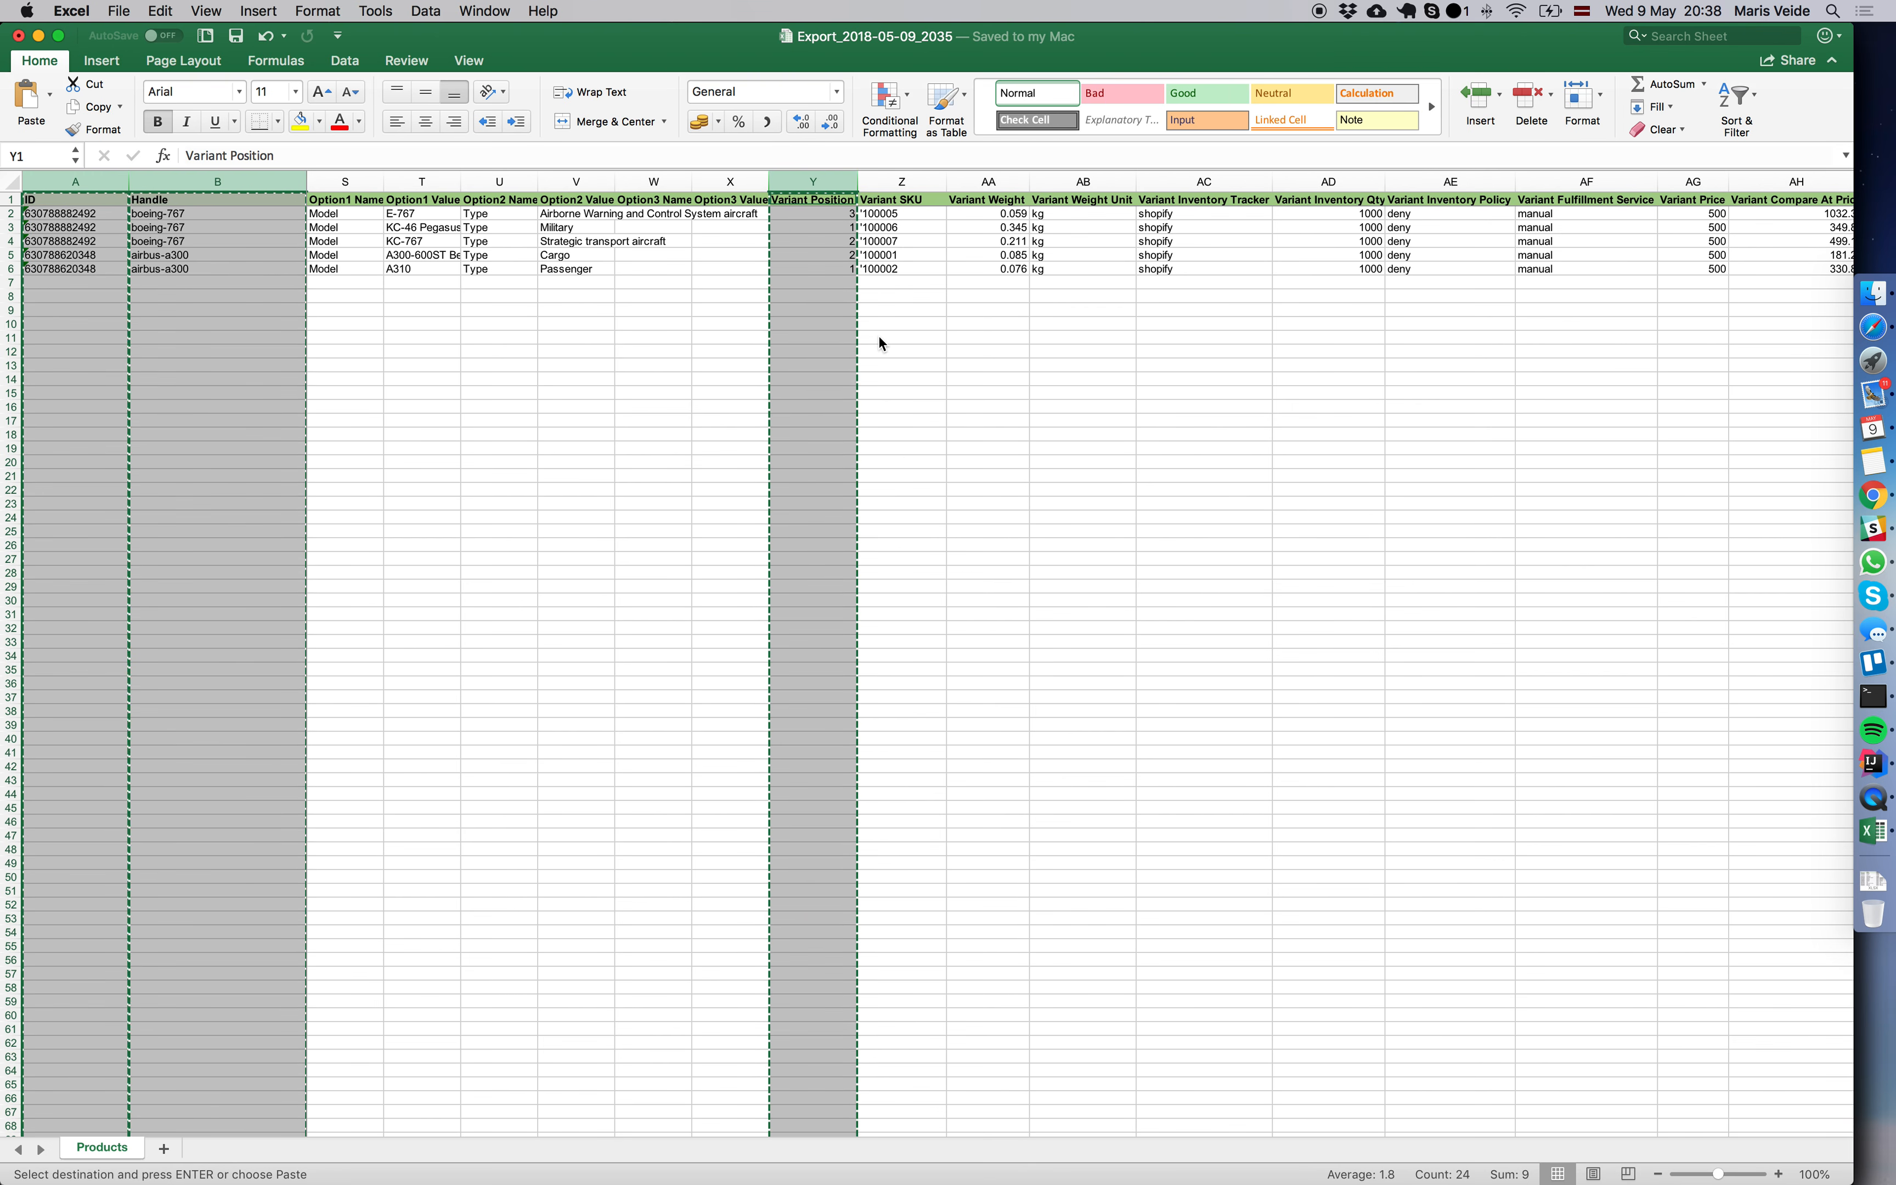
key(super+n)
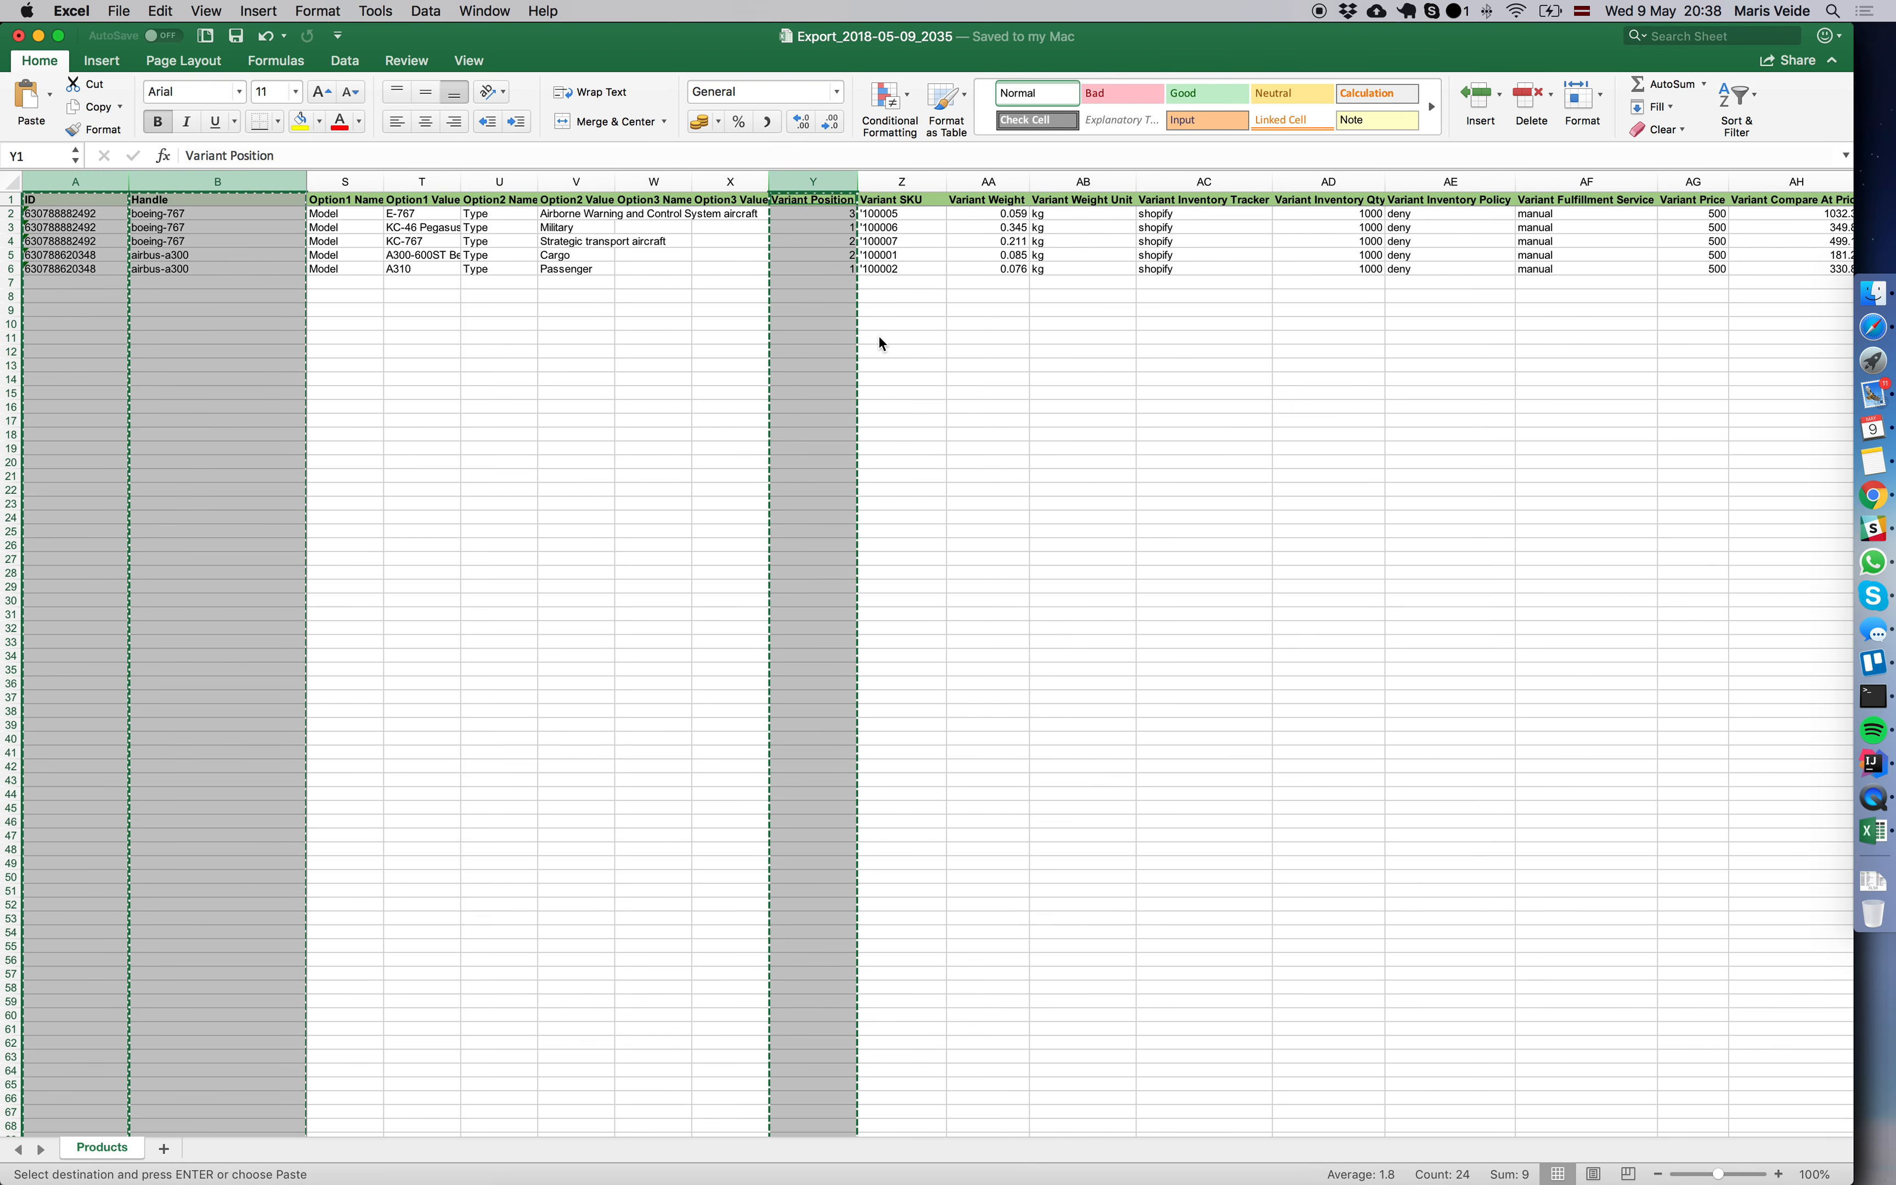
key(super+v)
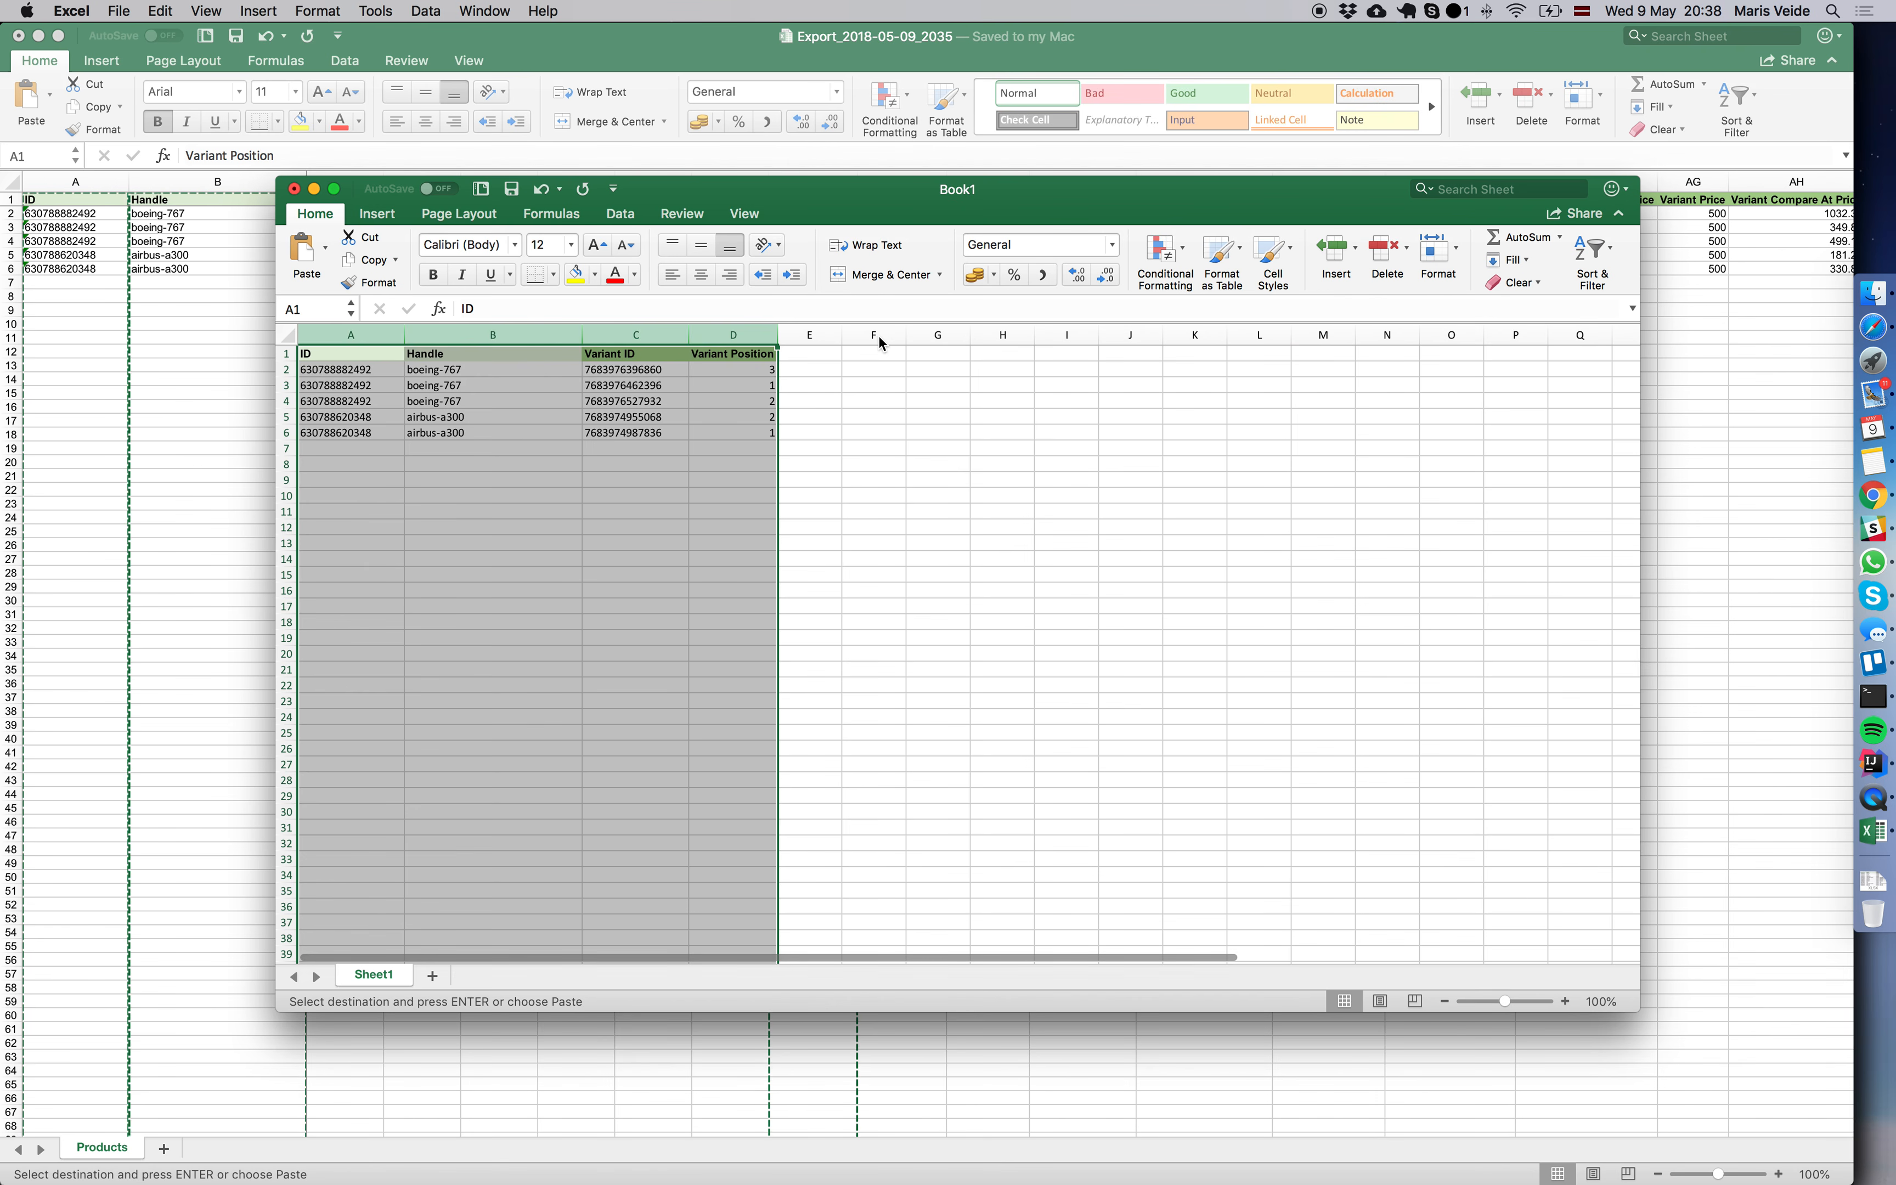
Rename the new workbook's sheet to Products.
click(510, 463)
double_click(373, 974)
text(Pro)
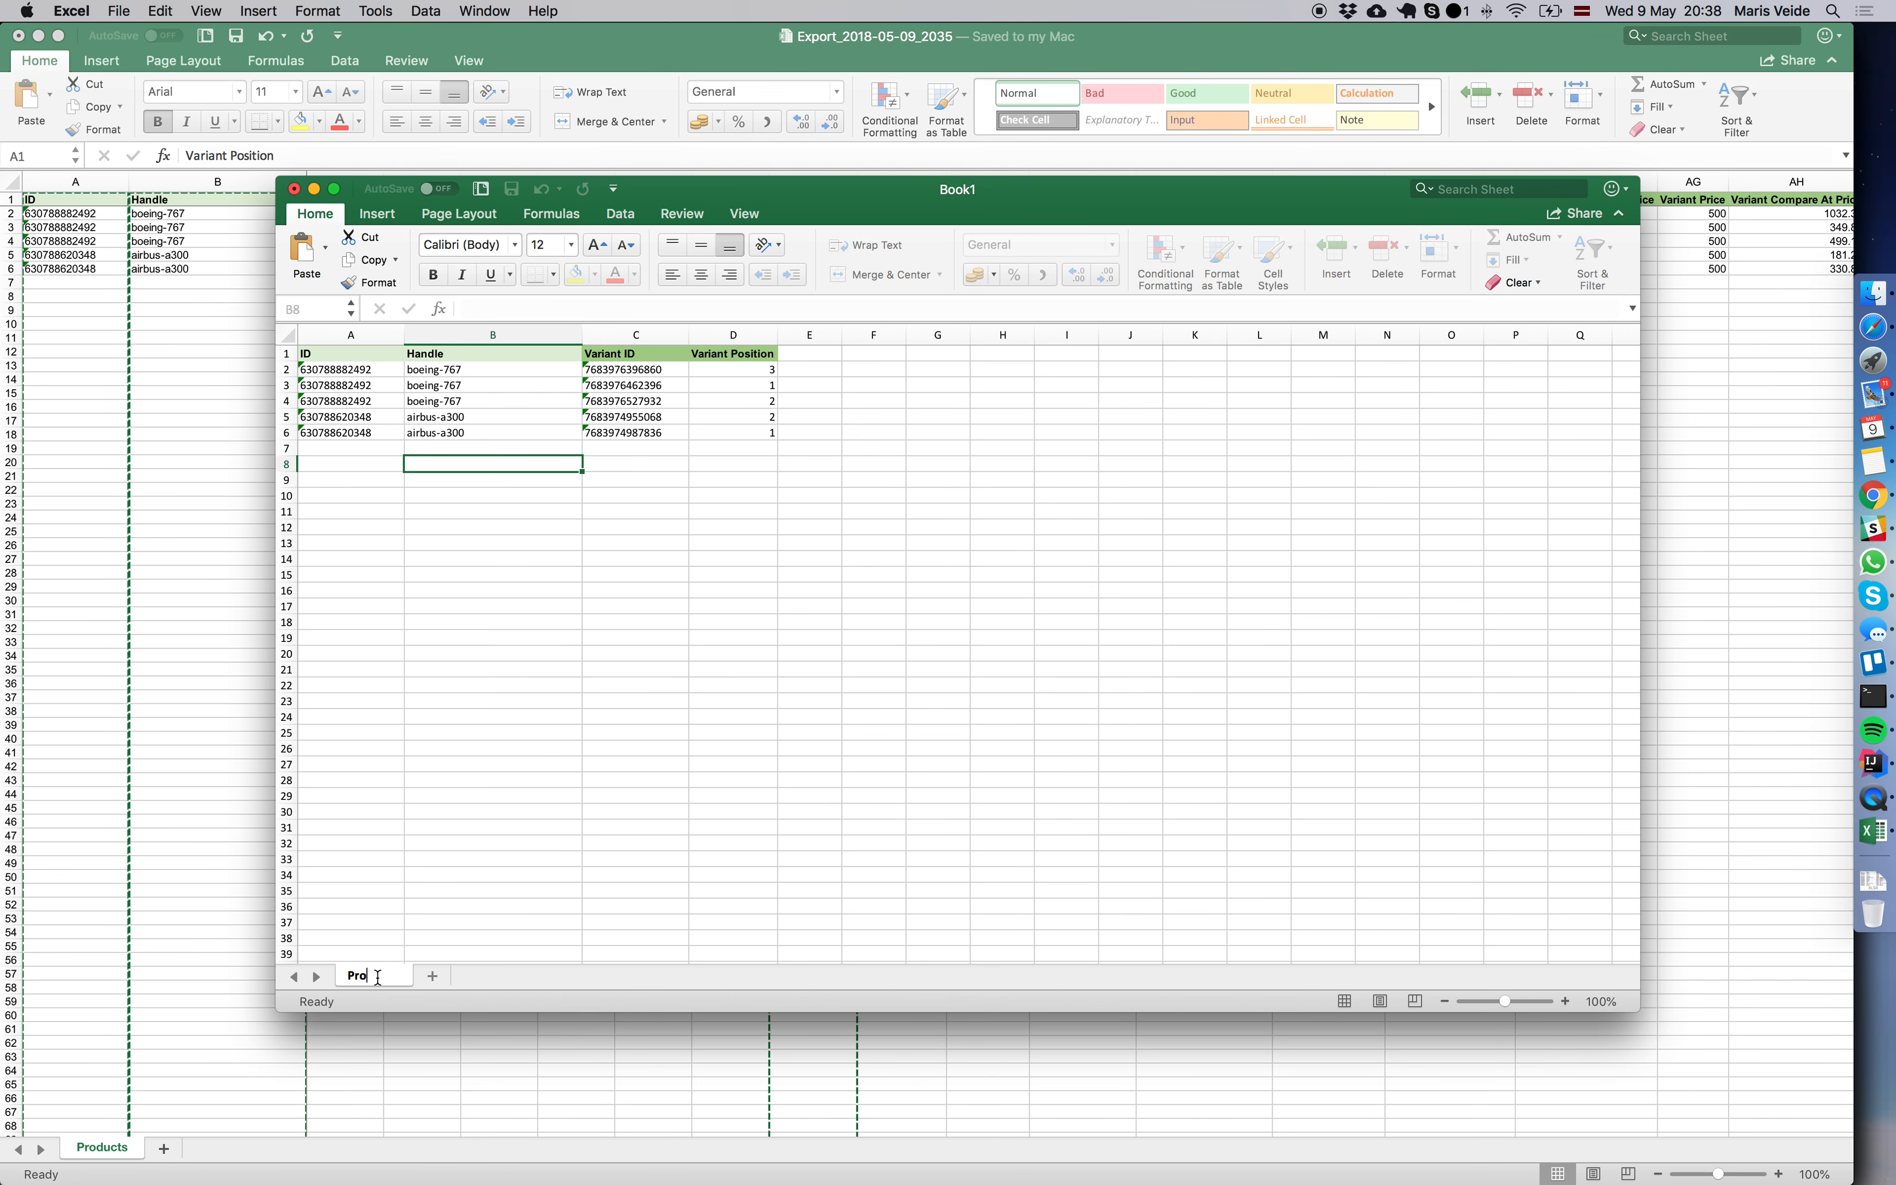
text(ducts)
key(Return)
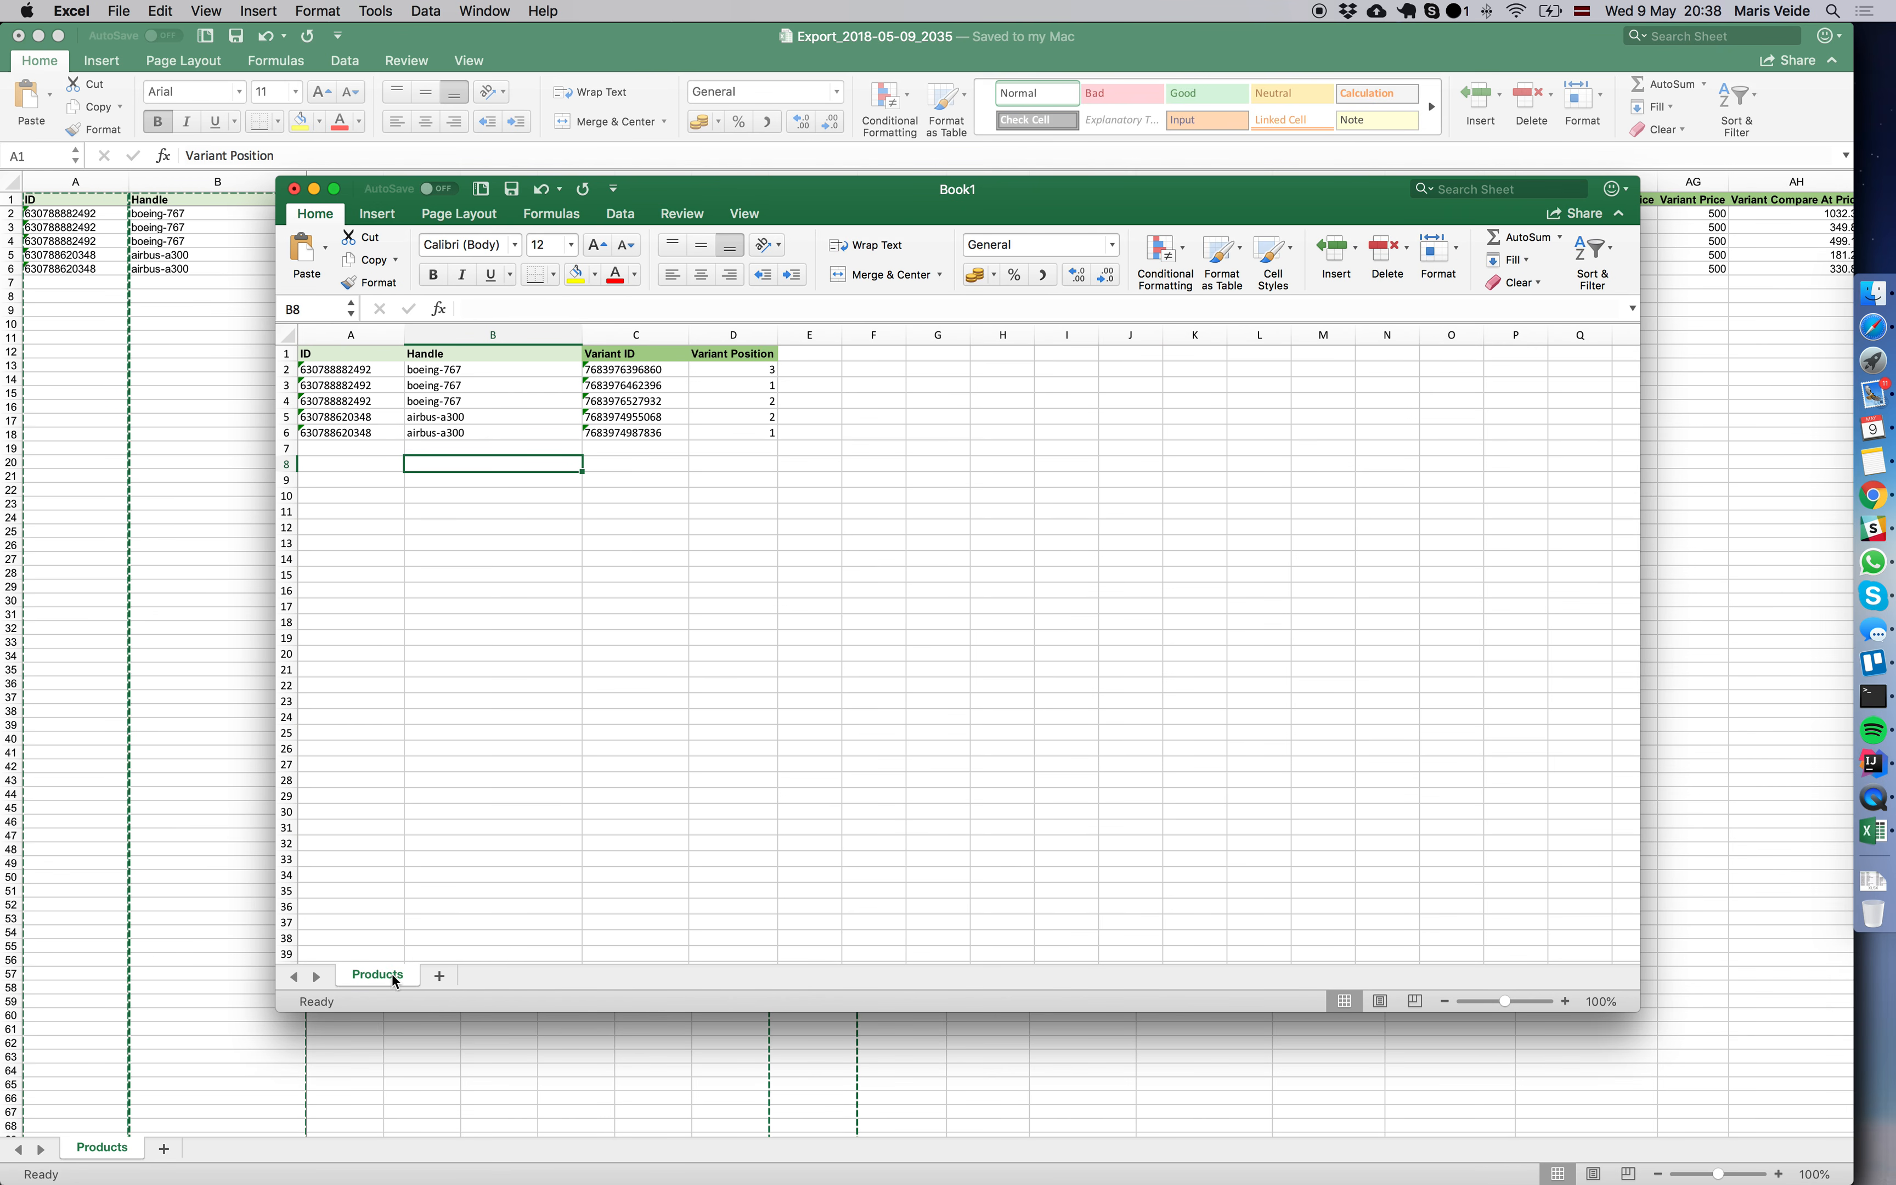
Save the new workbook in Downloads as update-positions.xlsx.
key(super+s)
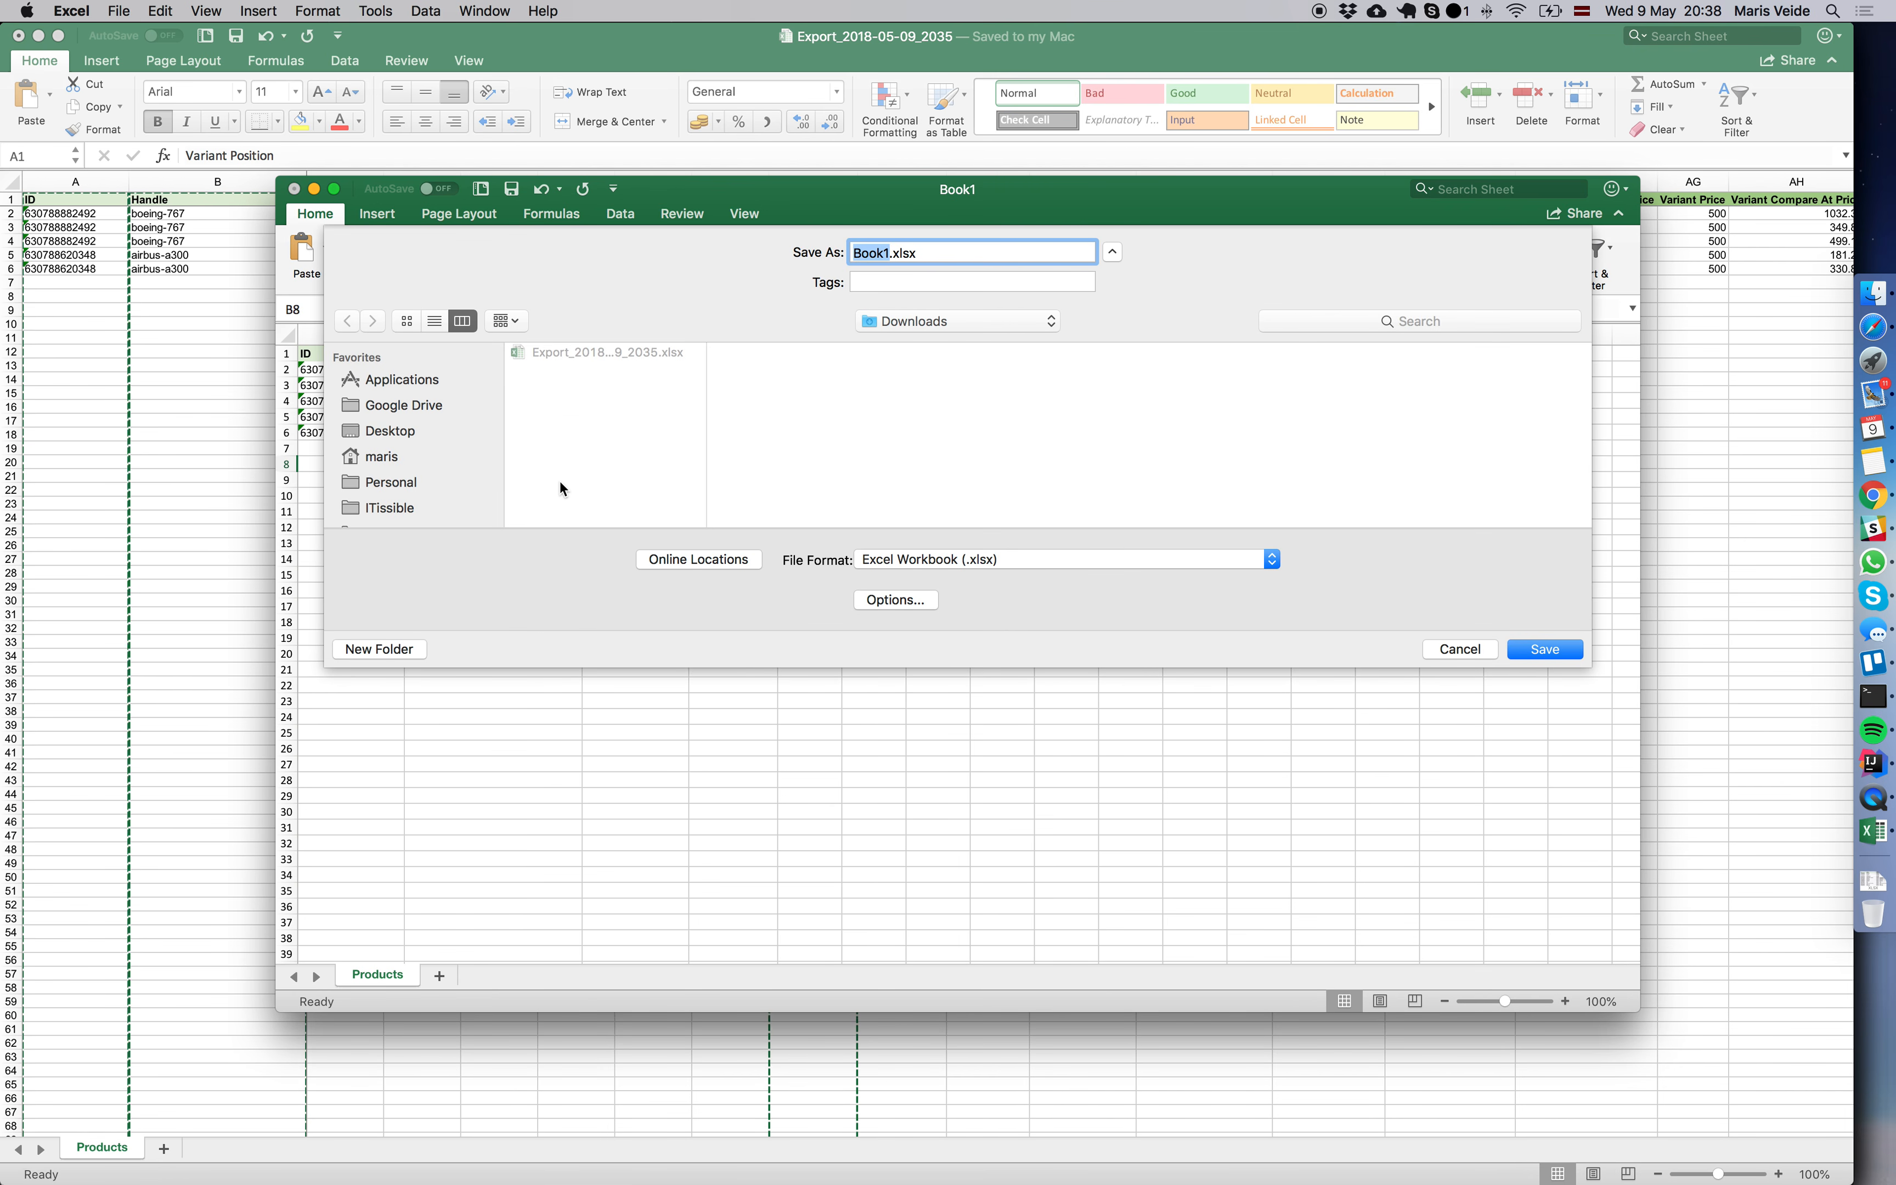
text(update-positions)
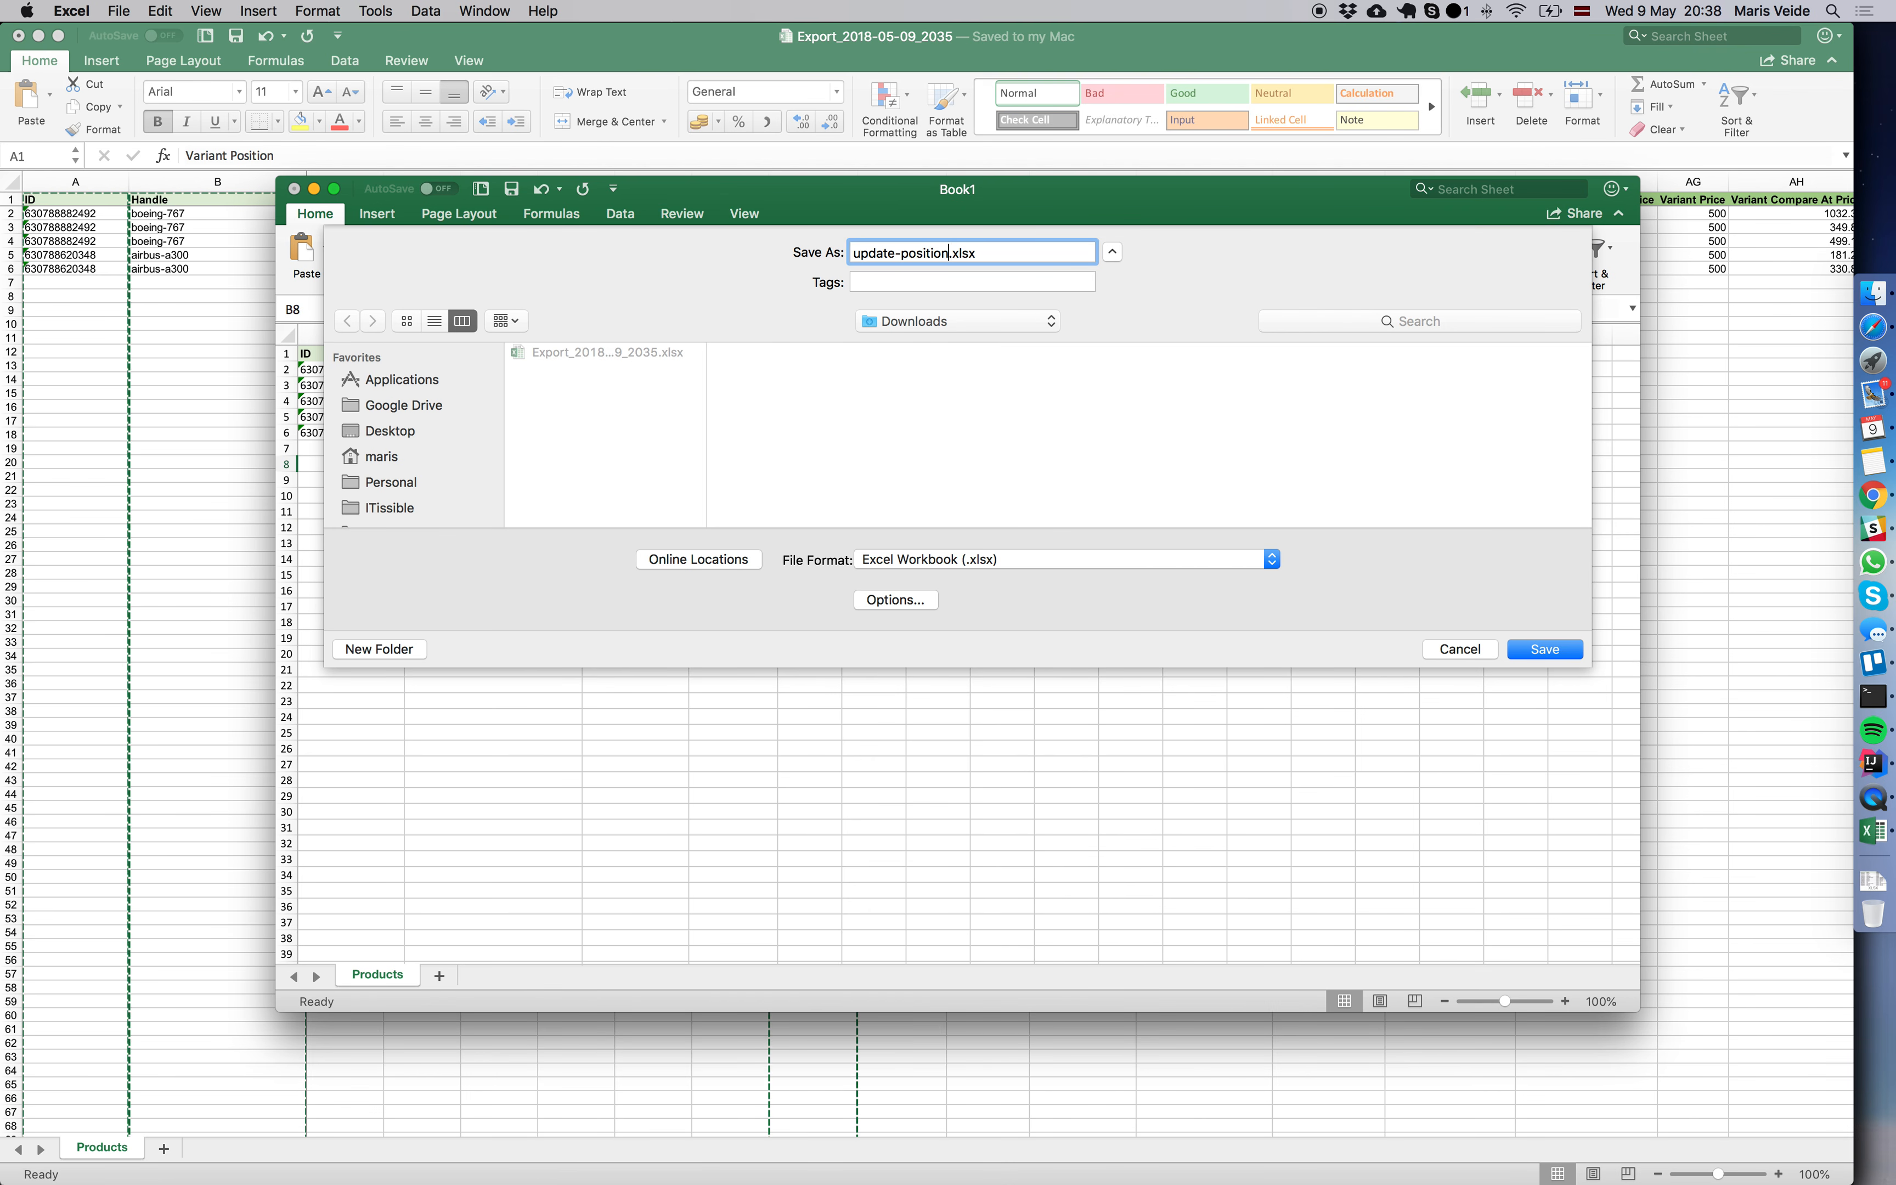
key(Return)
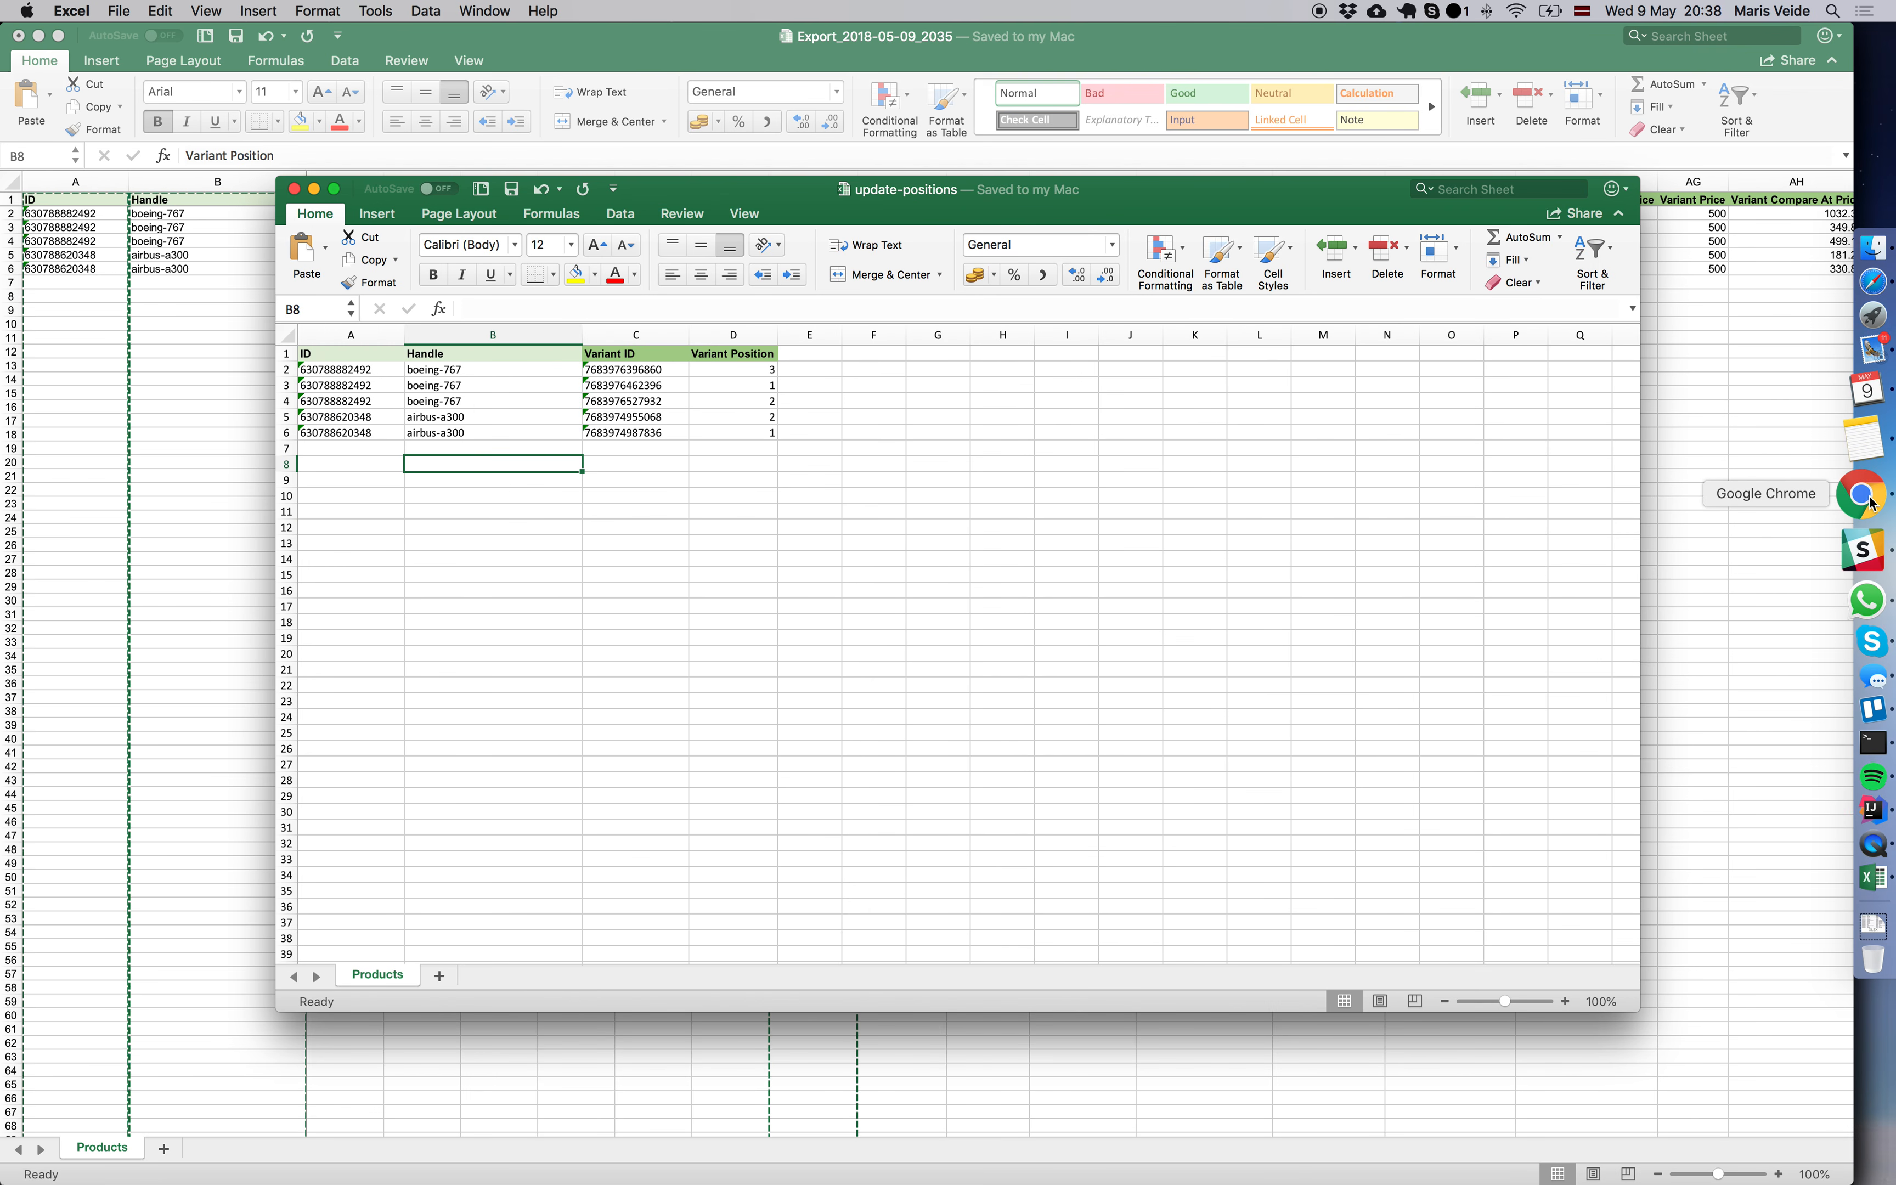
Copy the boeing-767 handle from the update-positions workbook.
click(1886, 502)
scroll(1012, 661, down, 5)
scroll(1011, 660, up, 5)
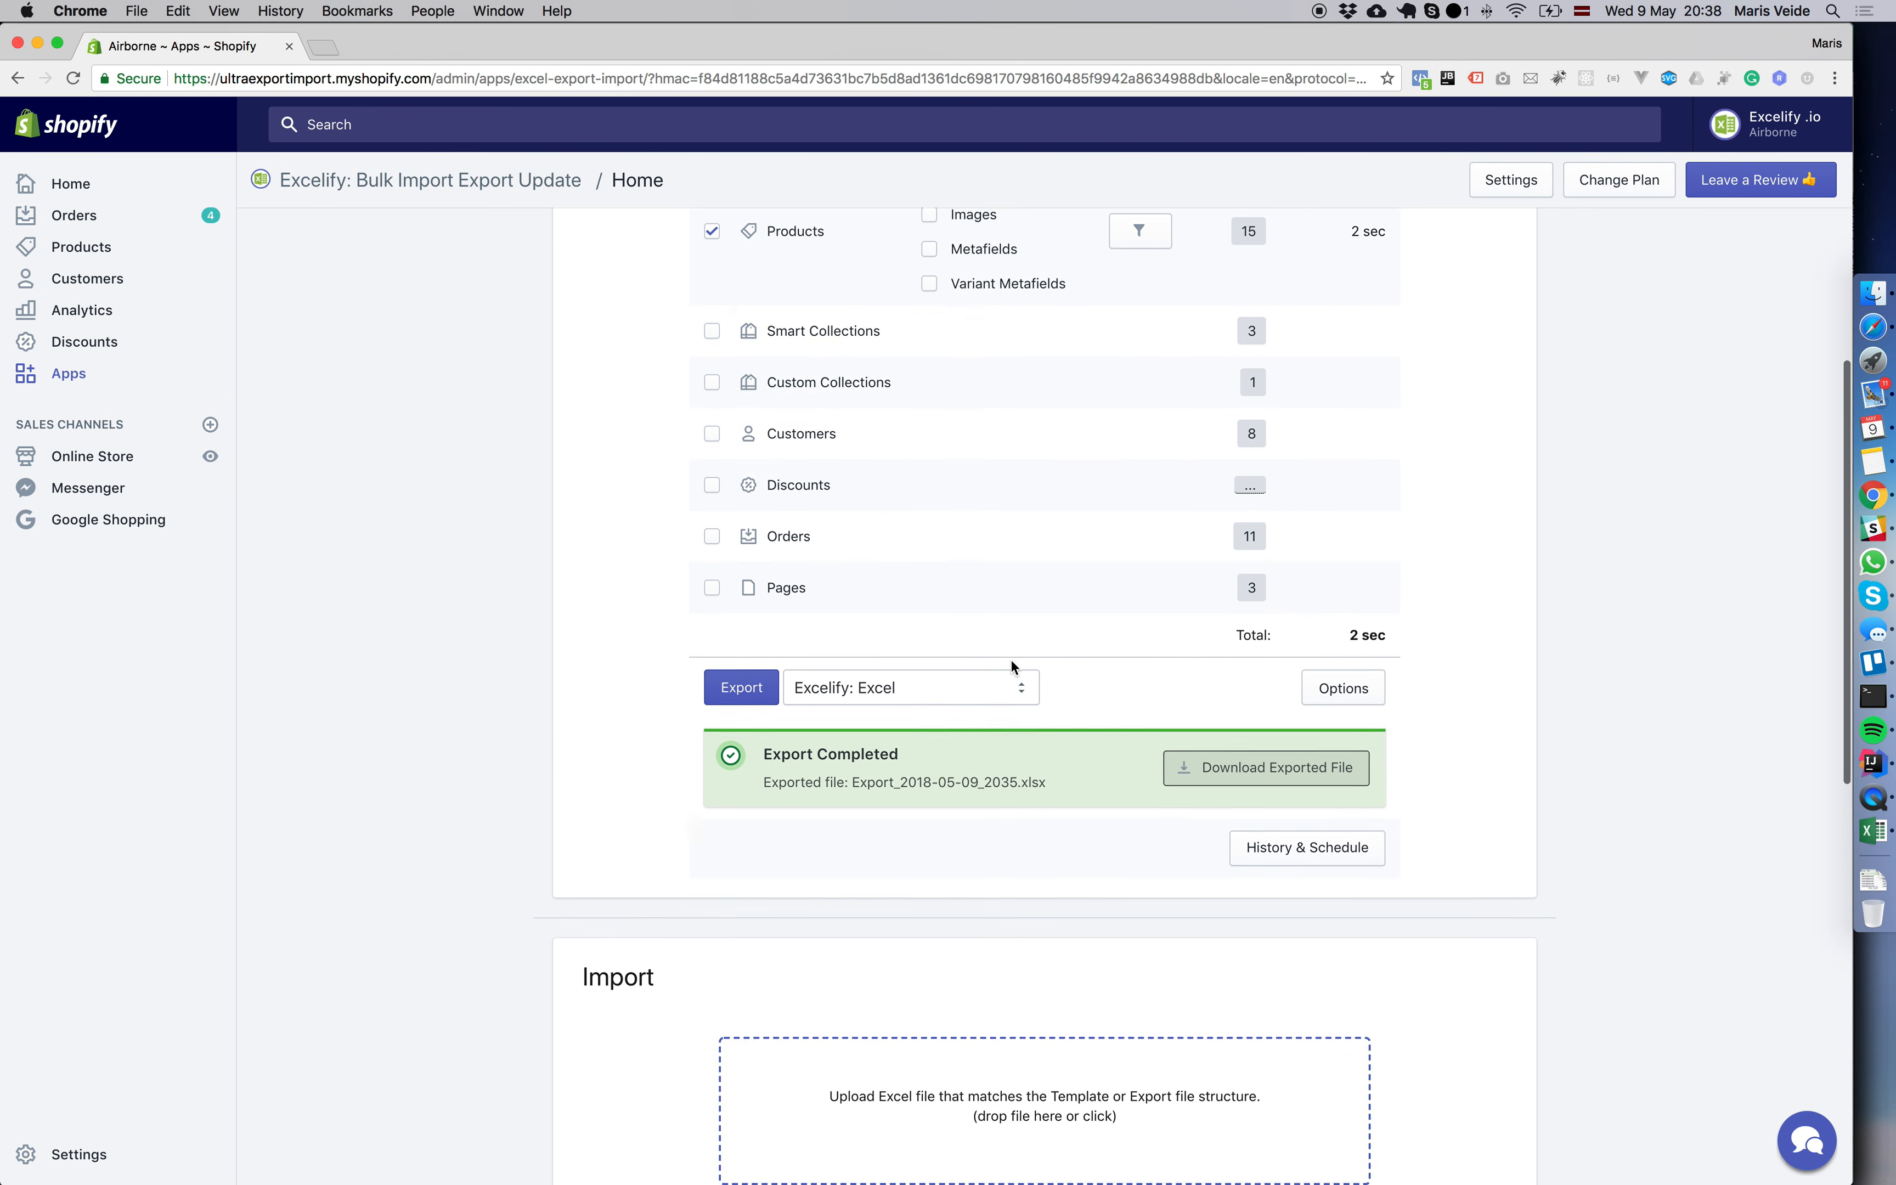
key(super+Tab)
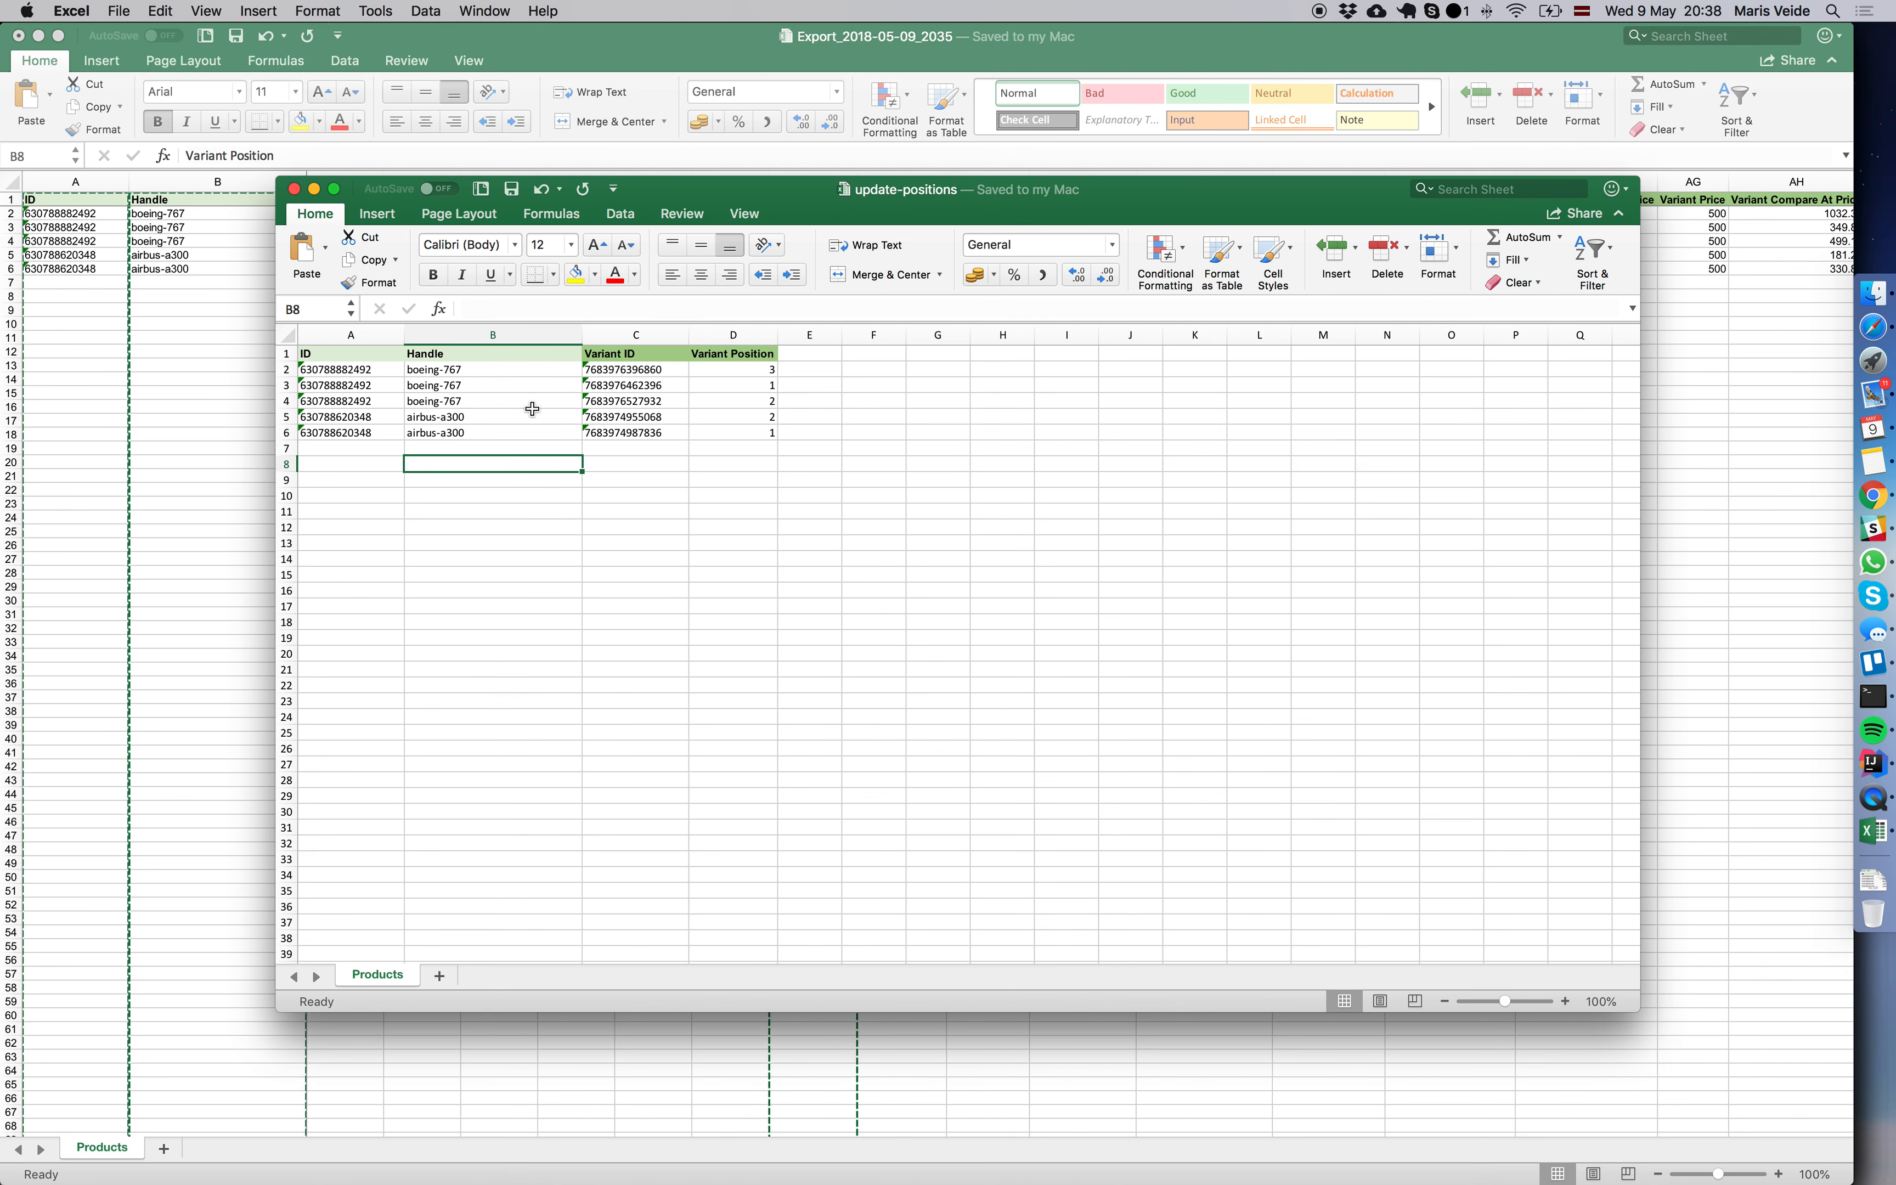
click(478, 371)
key(super+c)
Switch to Chrome, open Shopify's Products page in a new tab, search for boeing-767 and open the Boeing 767 product to view its variants.
key(super+Tab)
super+click(80, 245)
click(428, 56)
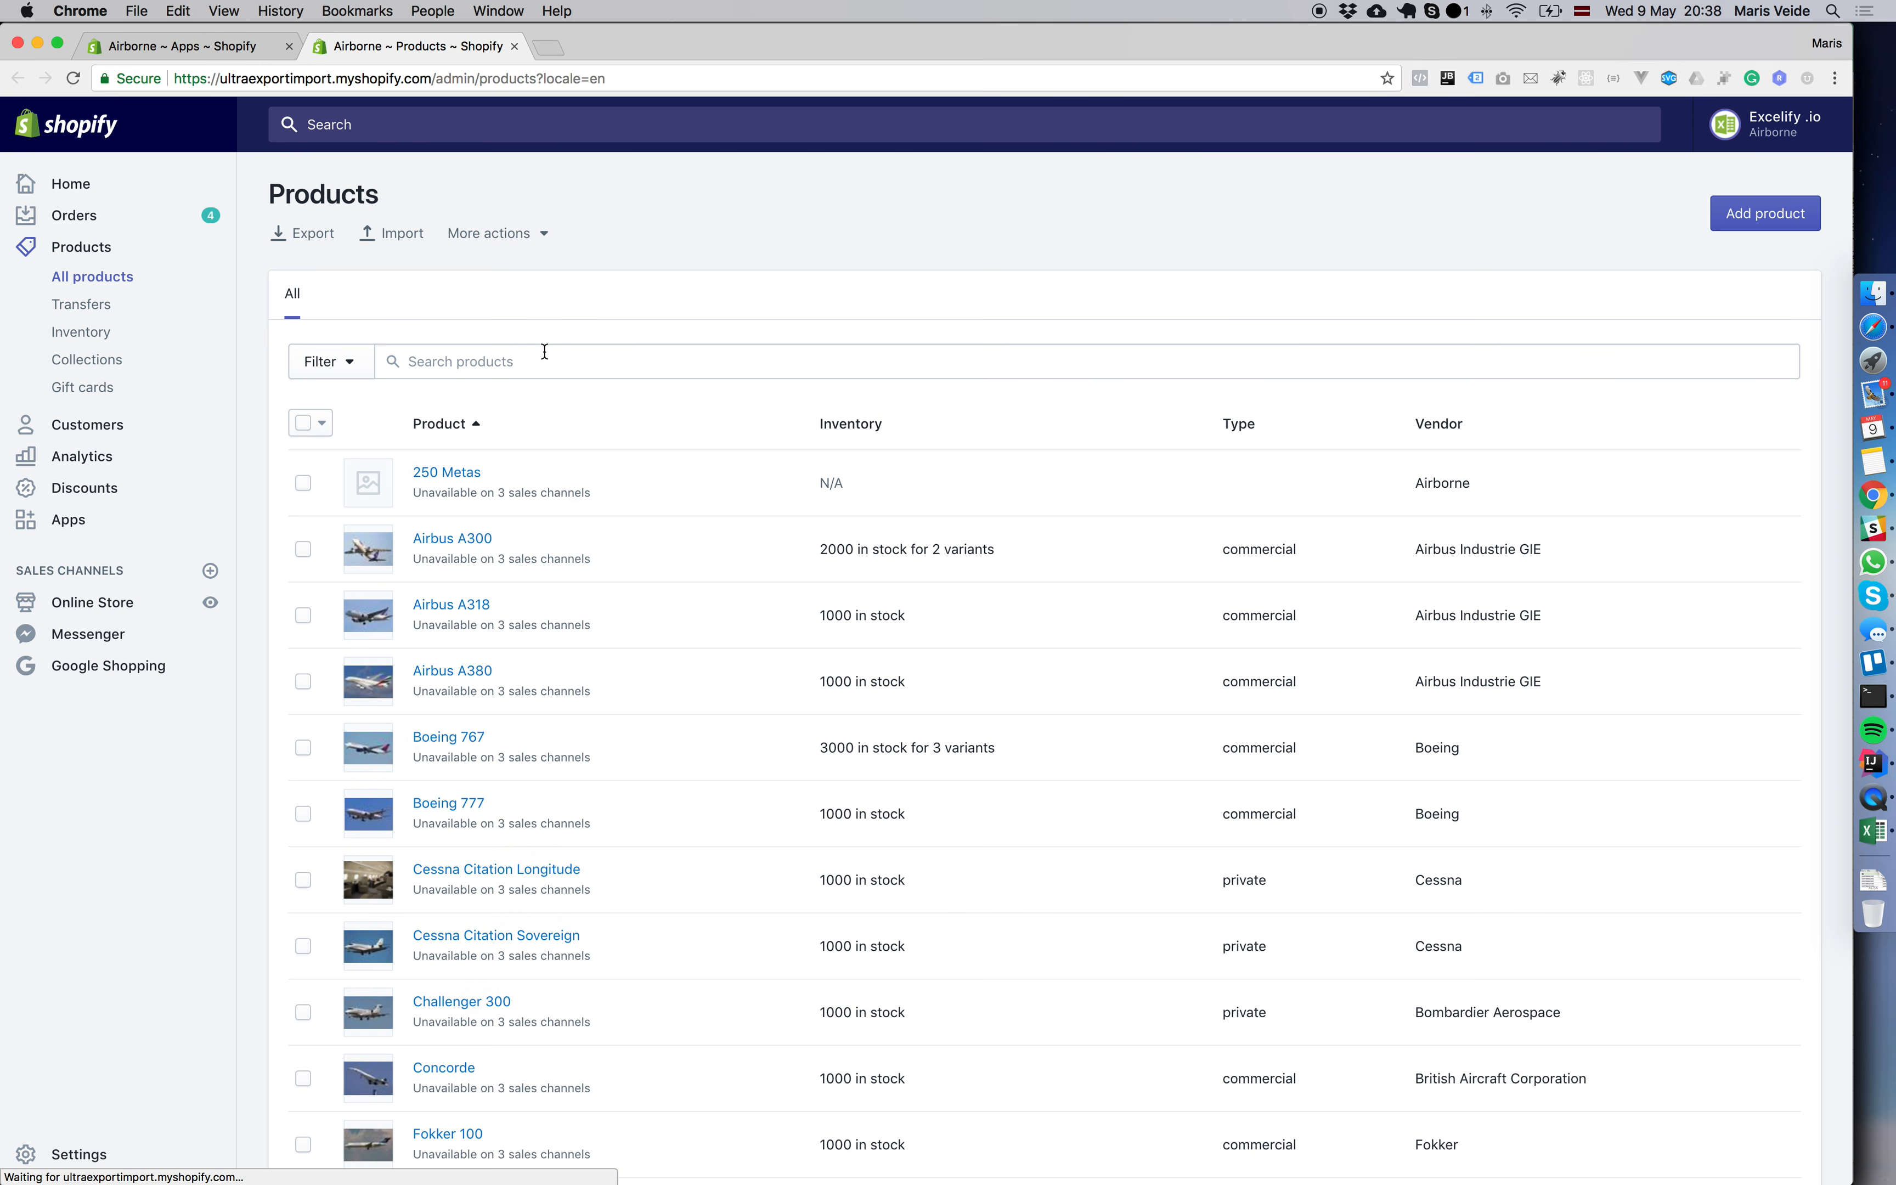
click(545, 351)
key(super+v)
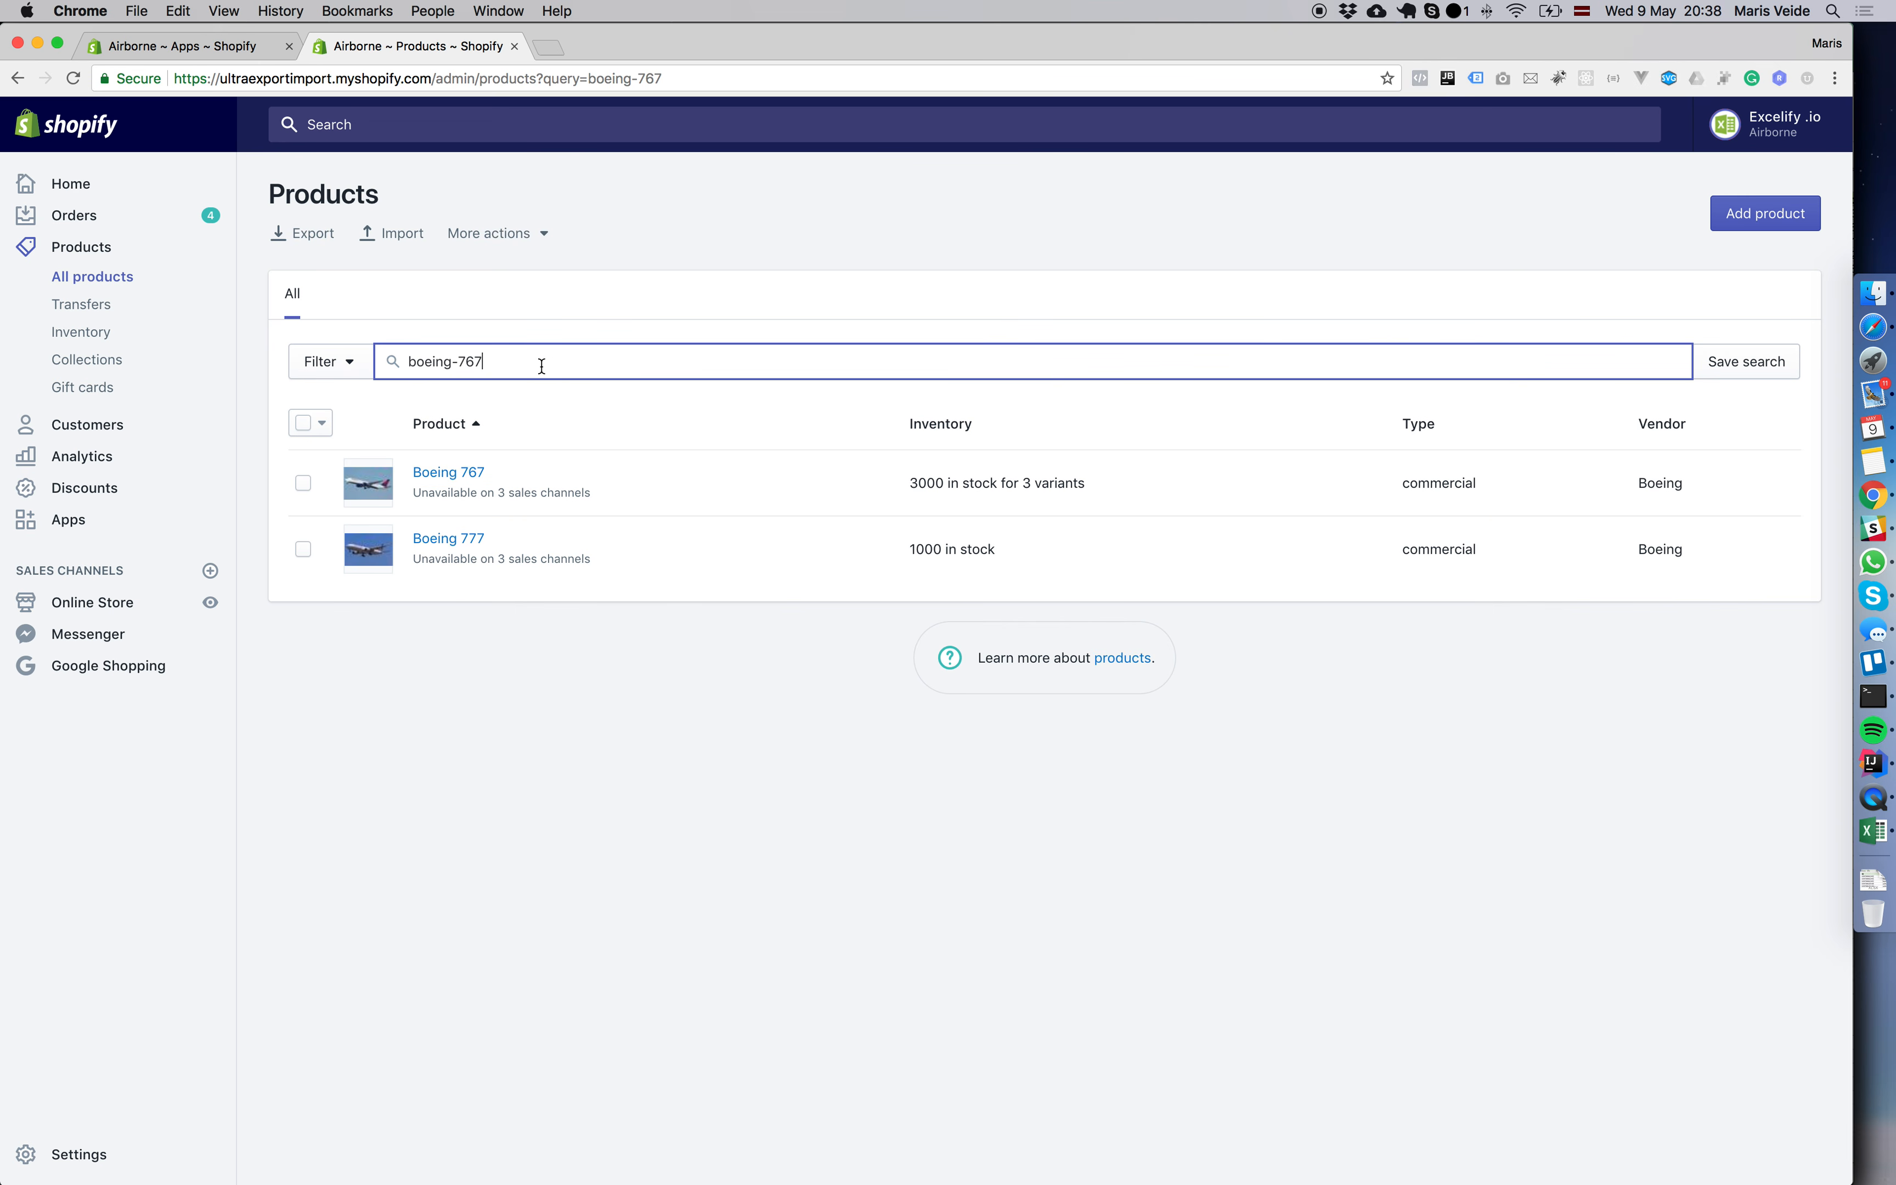
click(675, 489)
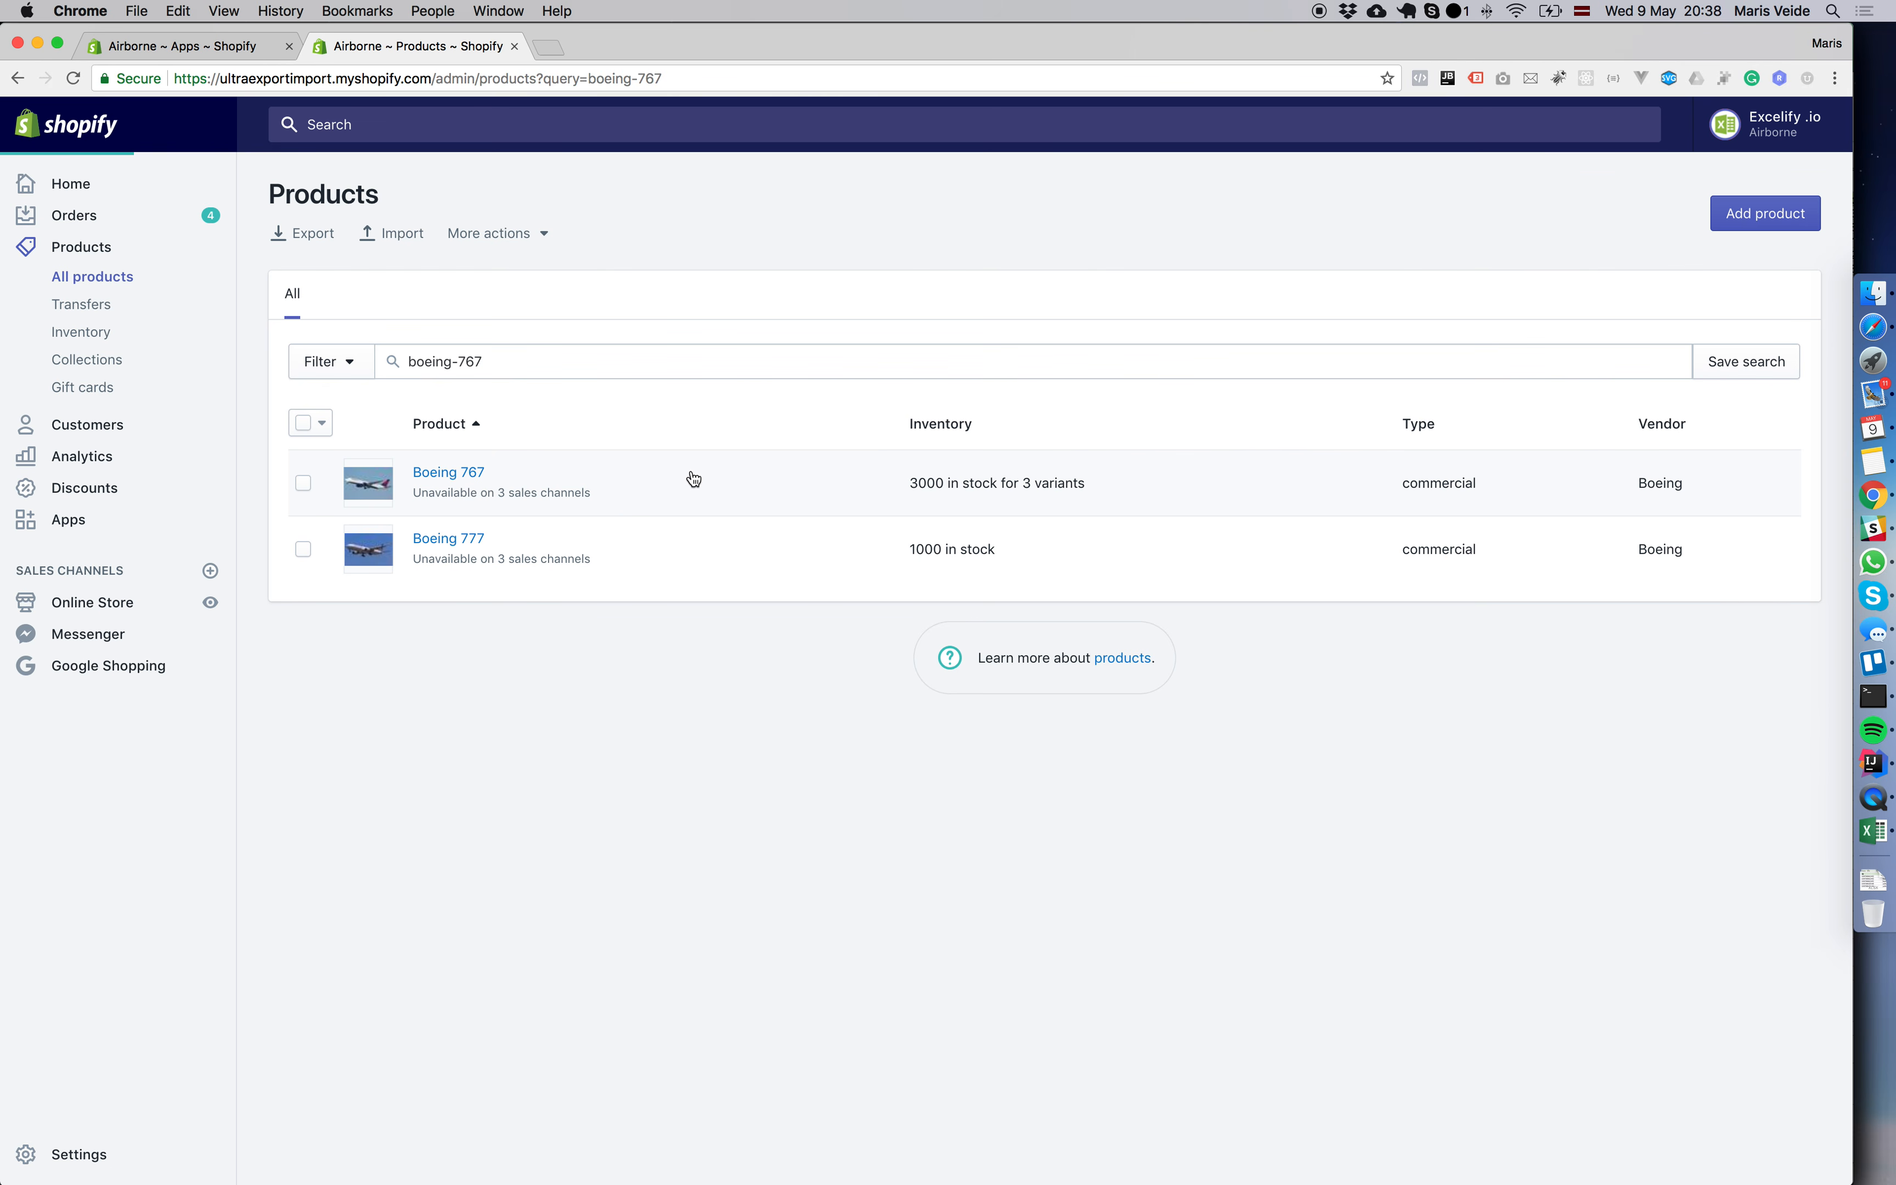
scroll(815, 537, down, 7)
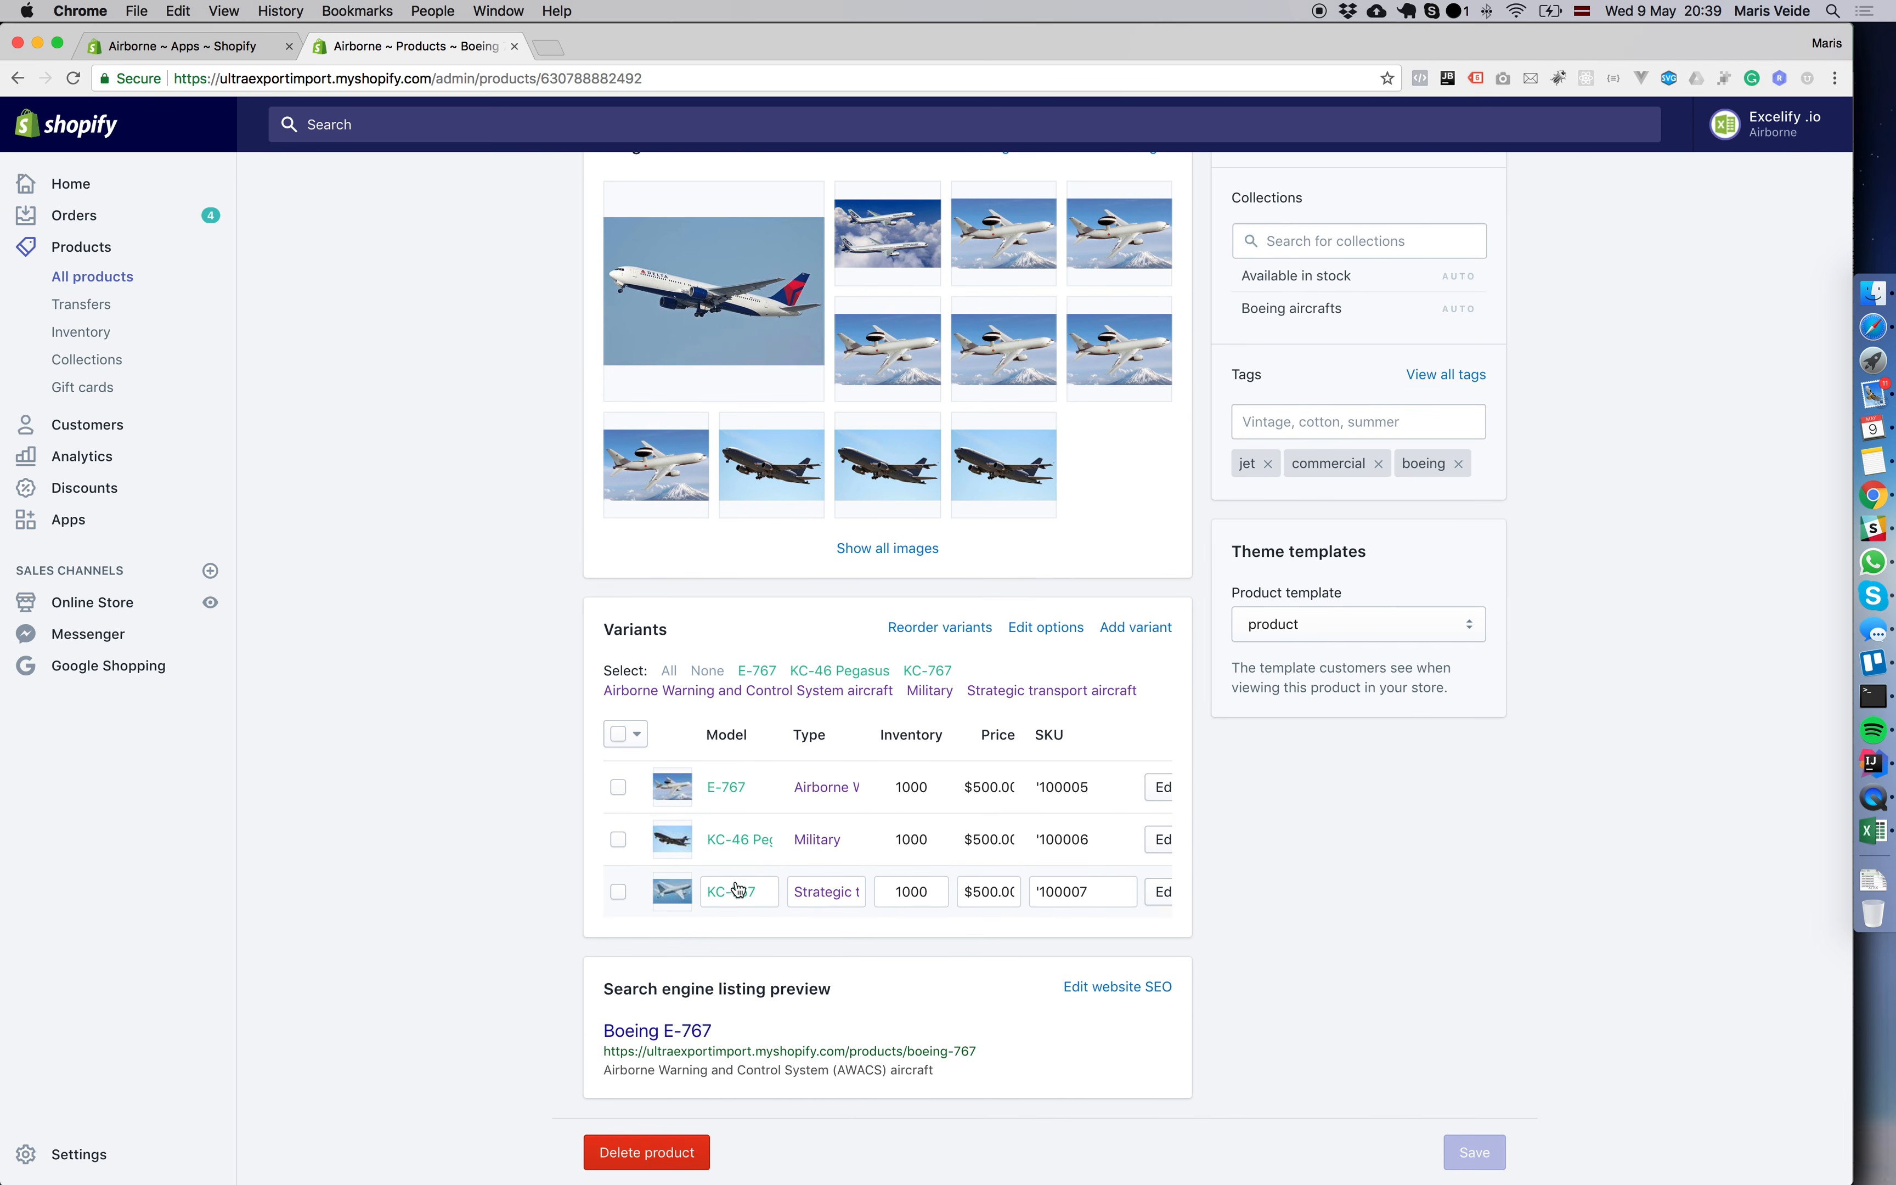
Return to the Excelify app, upload update-positions.xlsx and start the import.
click(198, 54)
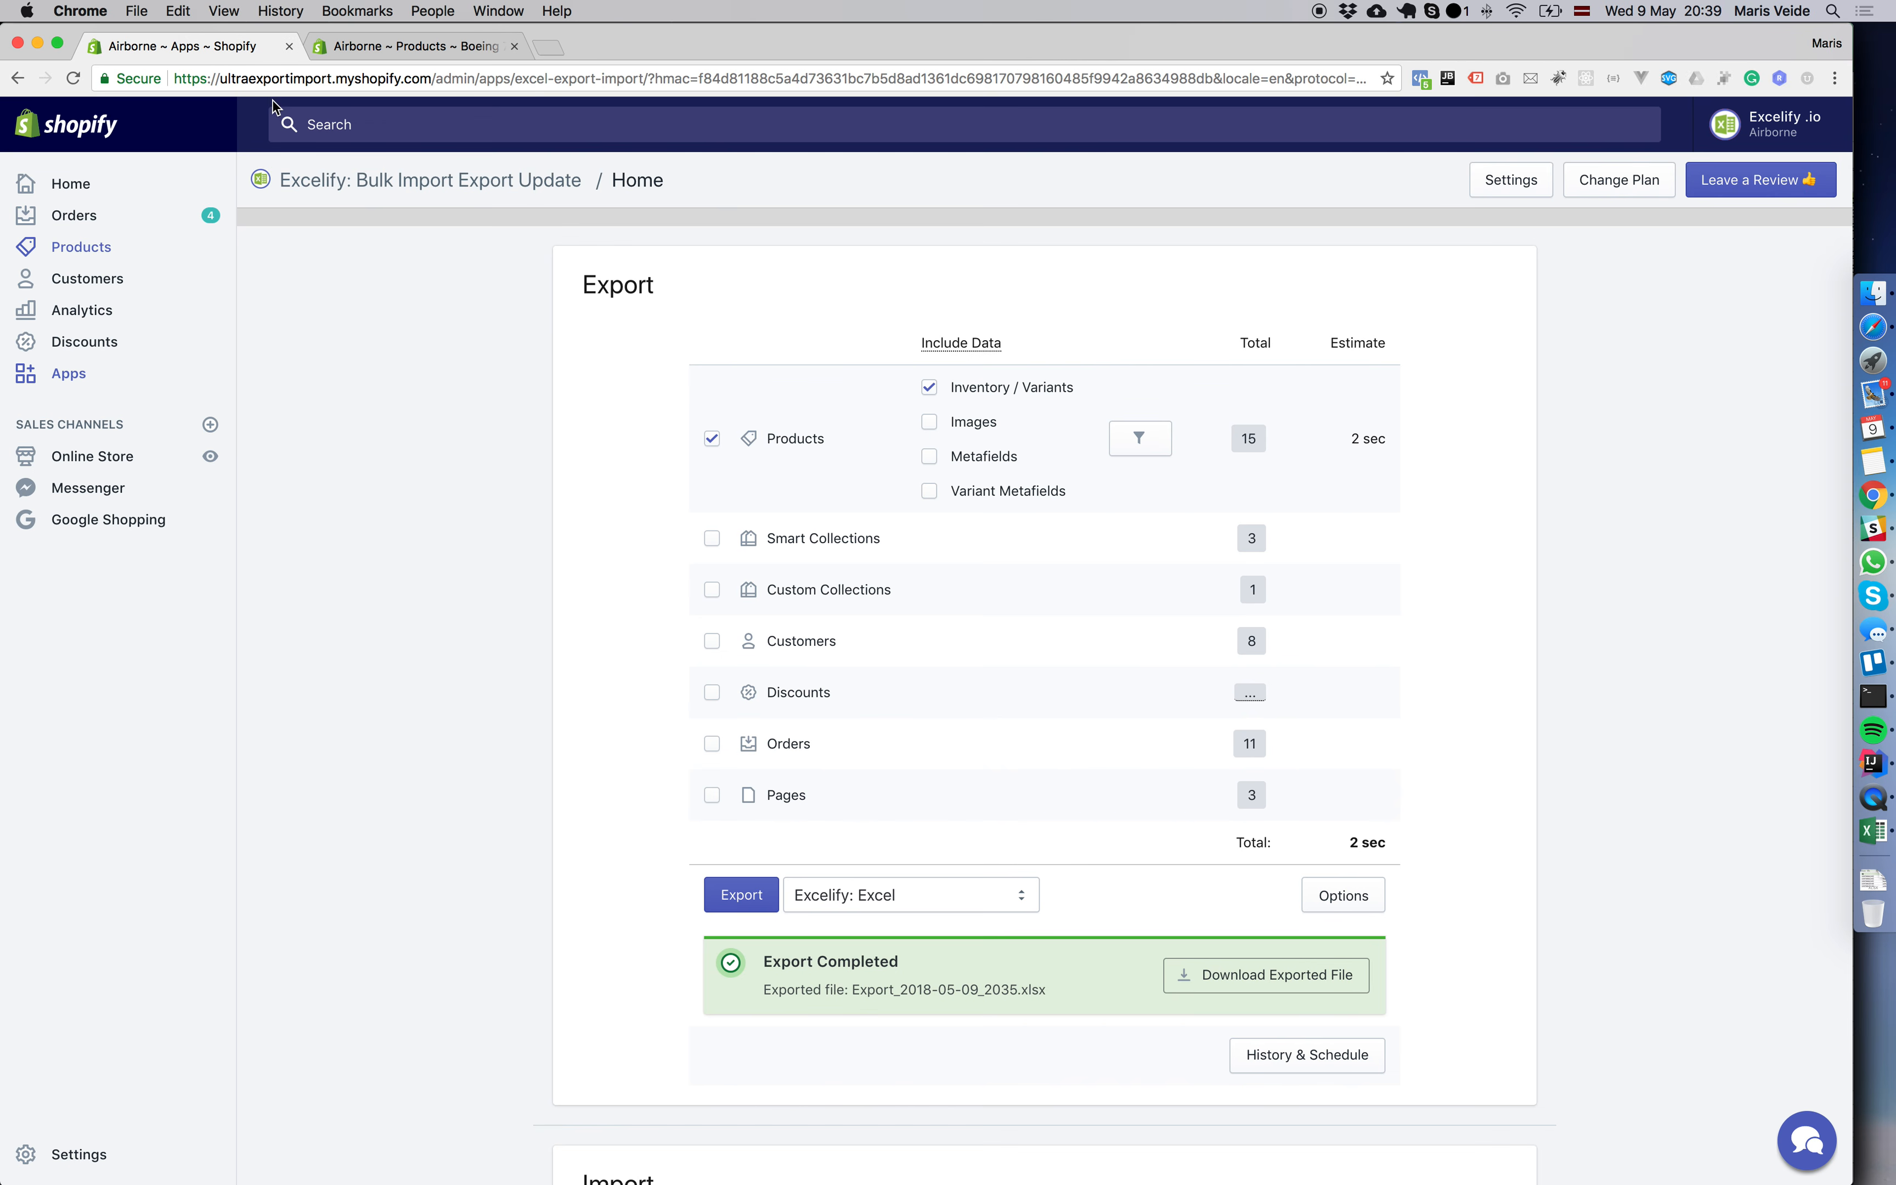
scroll(952, 671, down, 10)
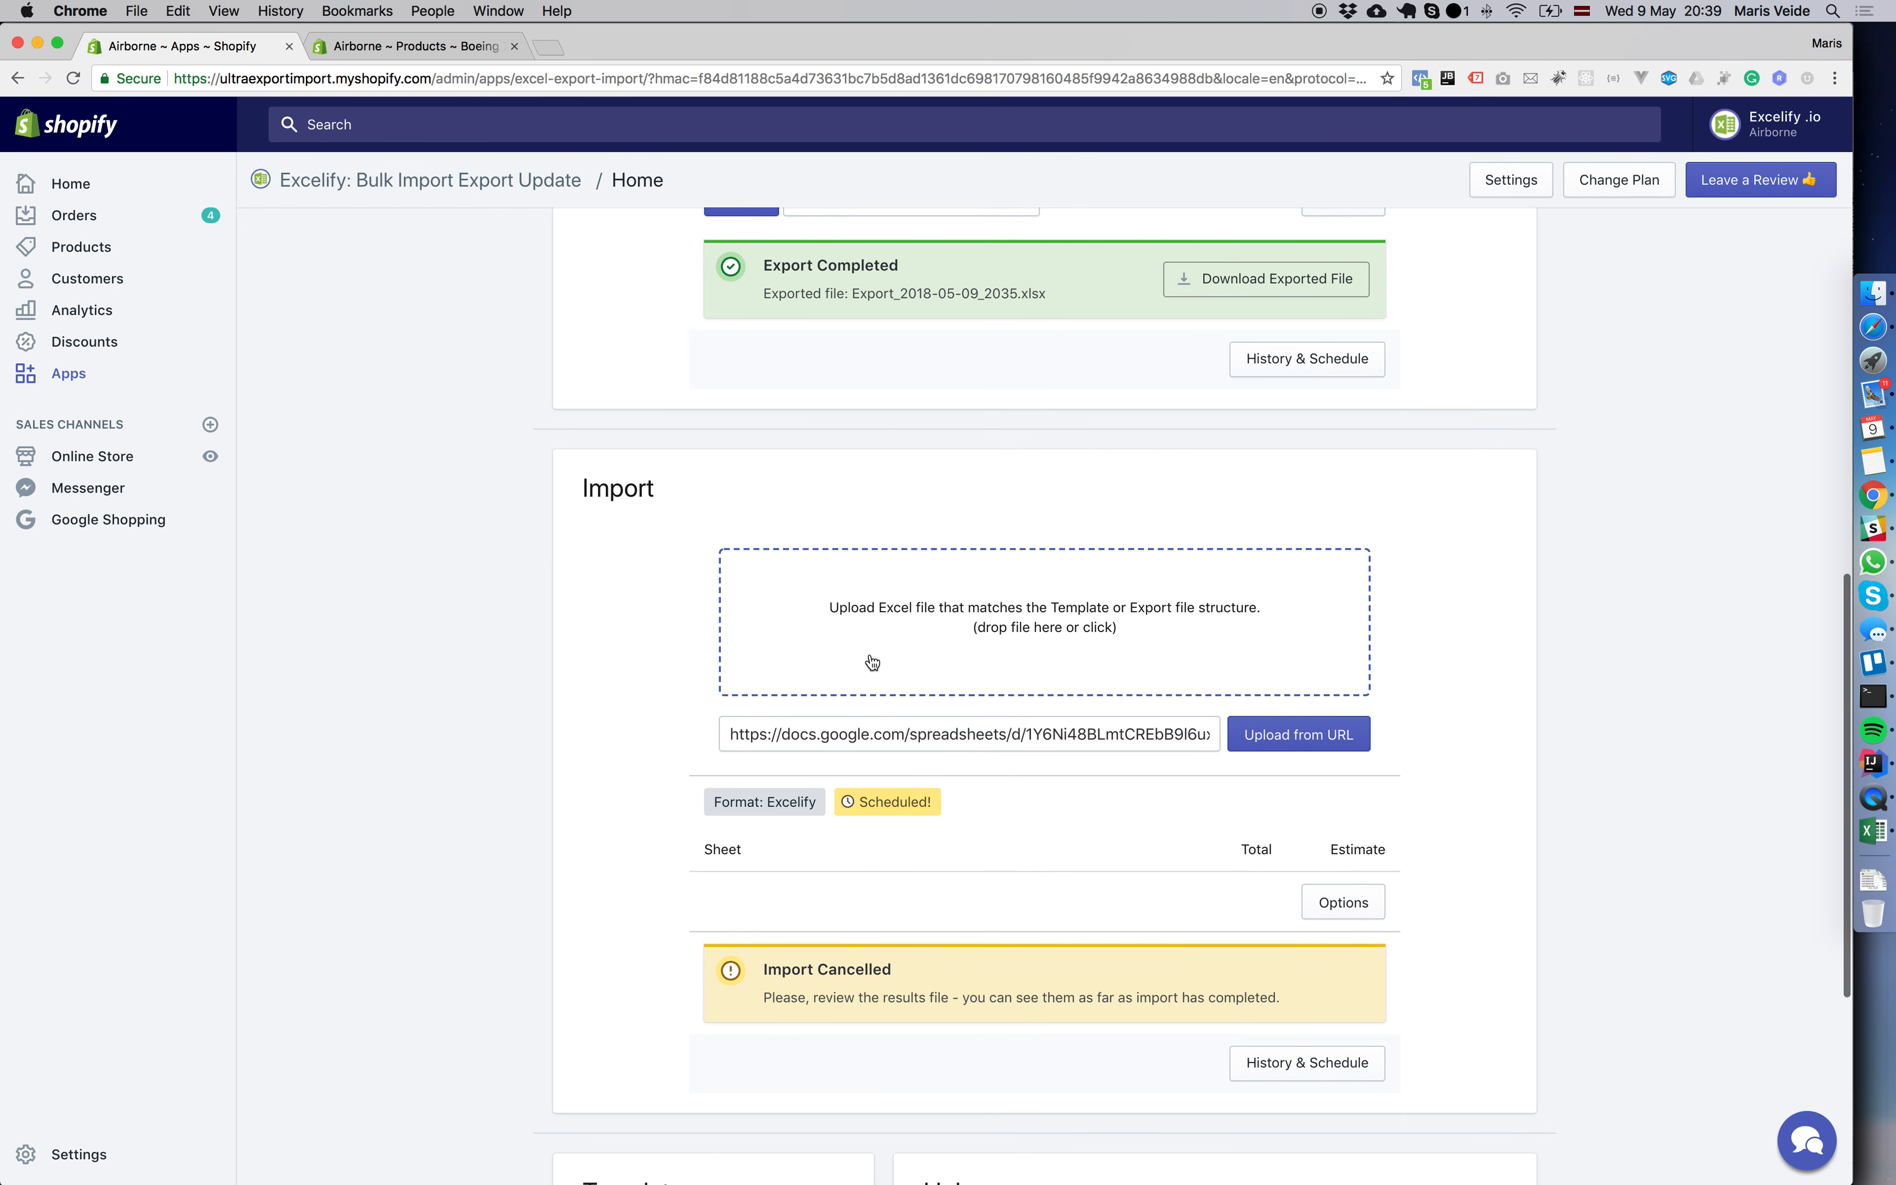
click(873, 662)
double_click(783, 159)
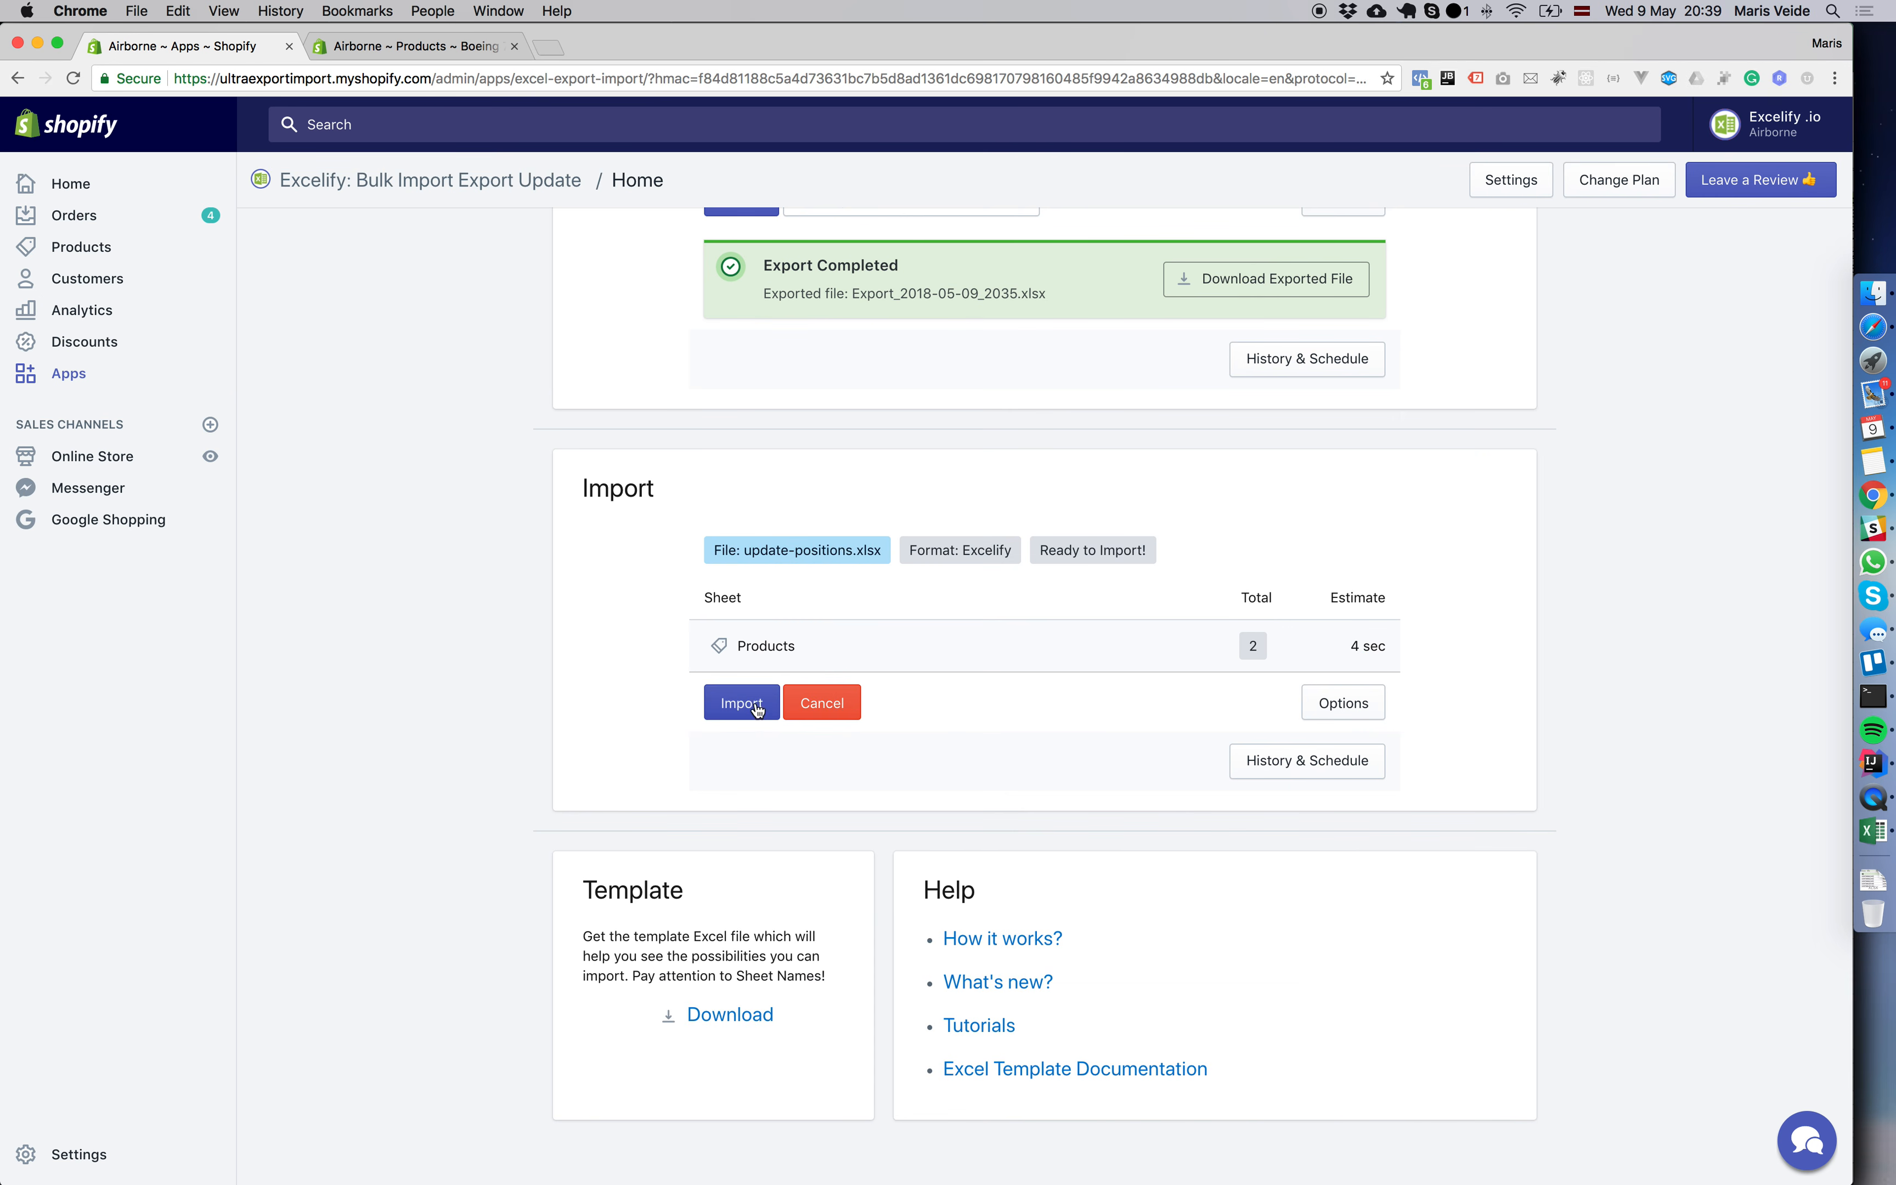
click(740, 702)
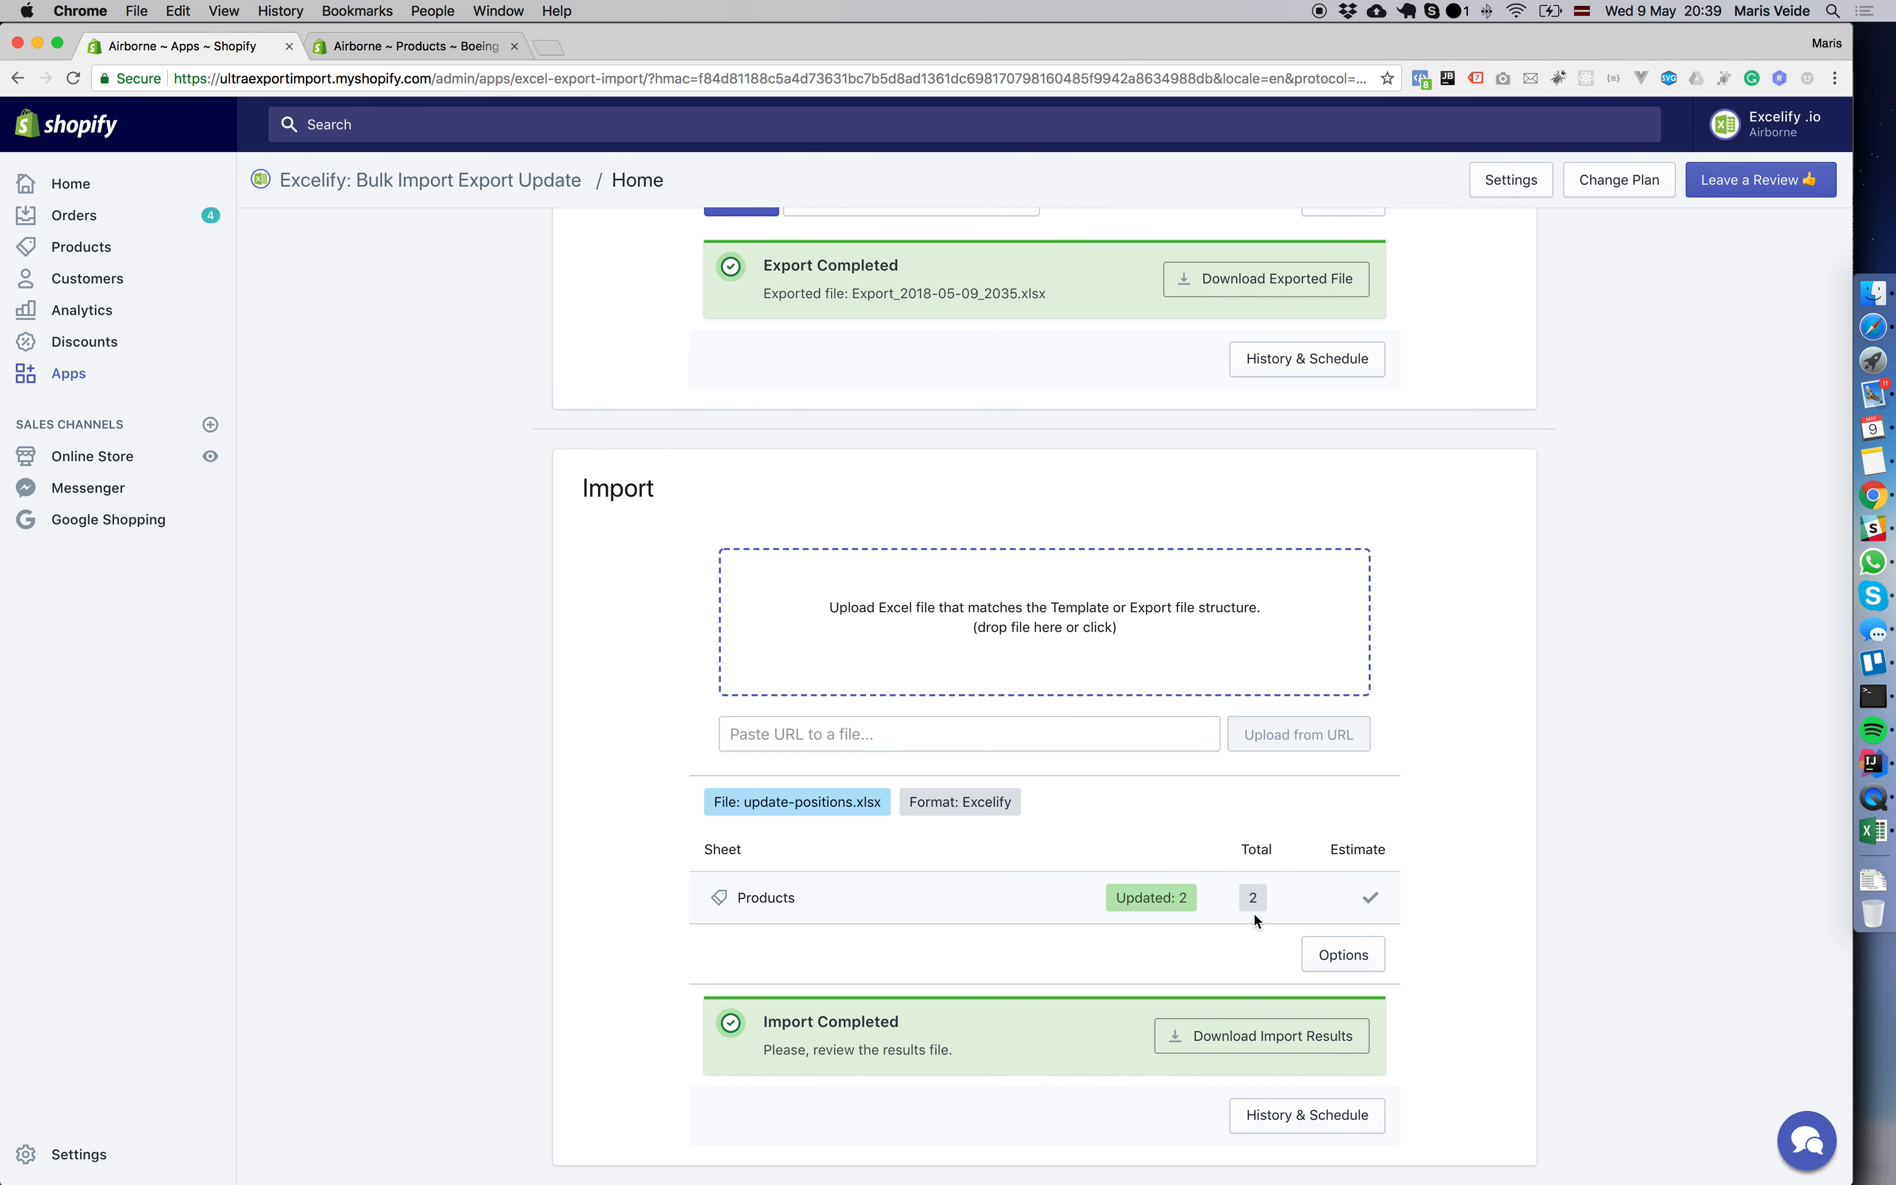
Download and open the import results file, and widen the Import Result and Import Comment columns to read the outcome of each row.
click(1232, 1044)
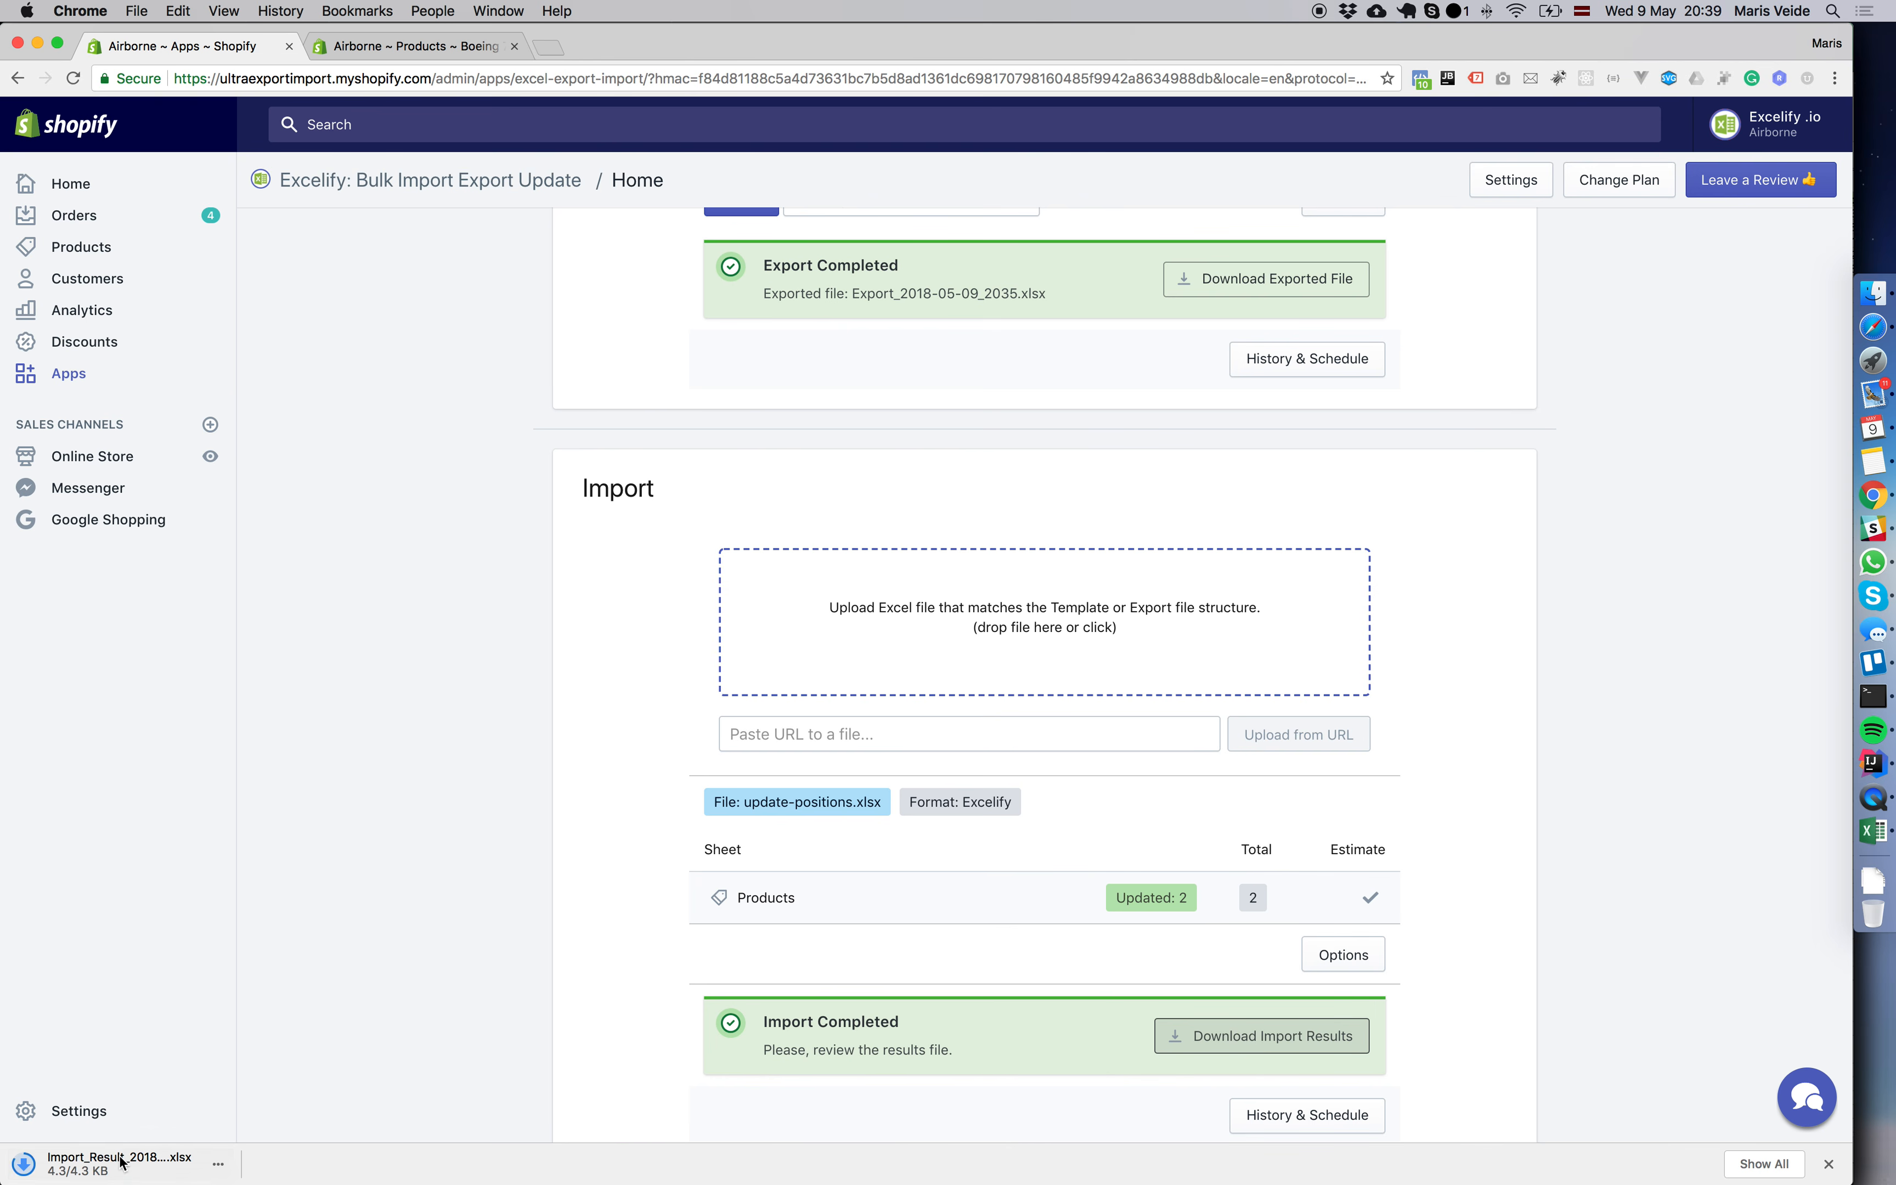
click(121, 1158)
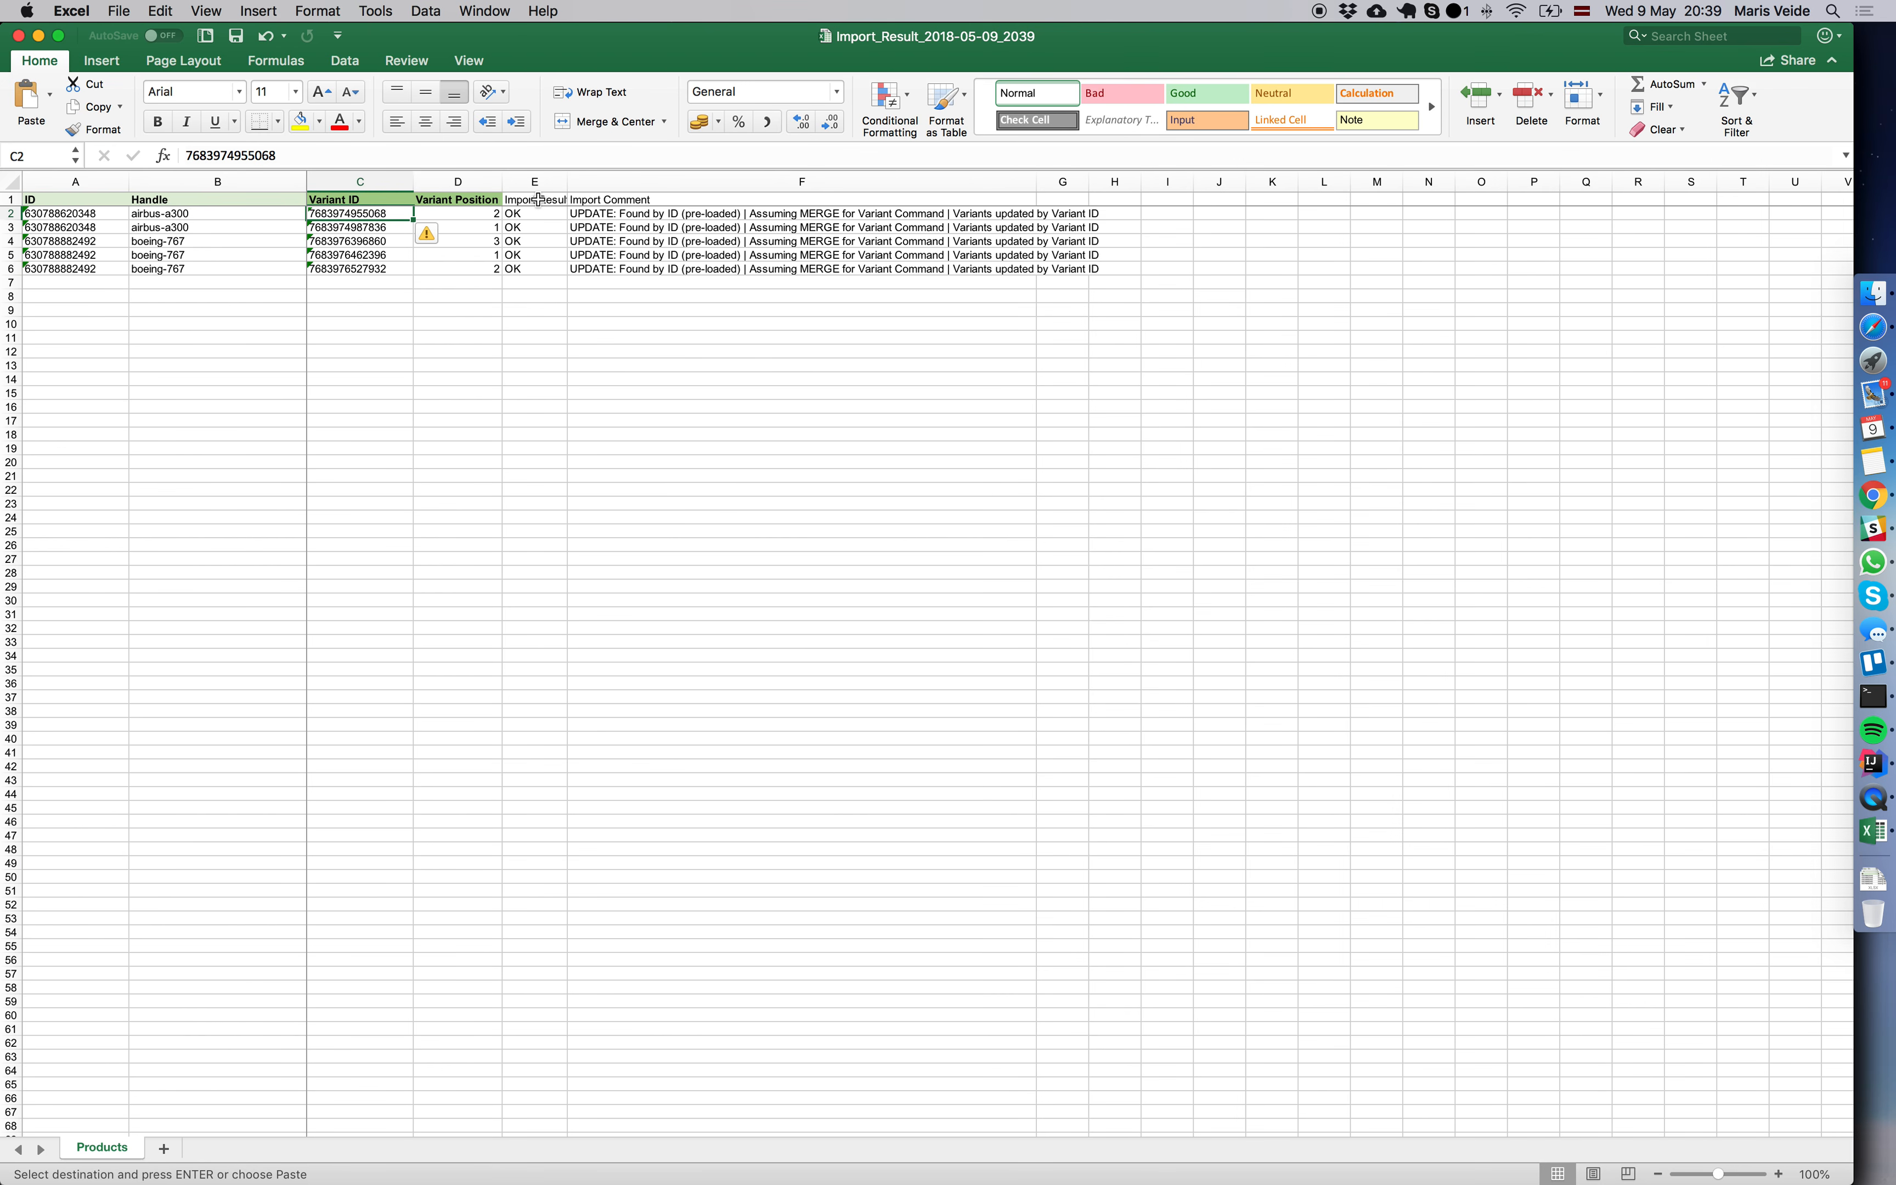
drag(566, 181, 572, 181)
click(677, 214)
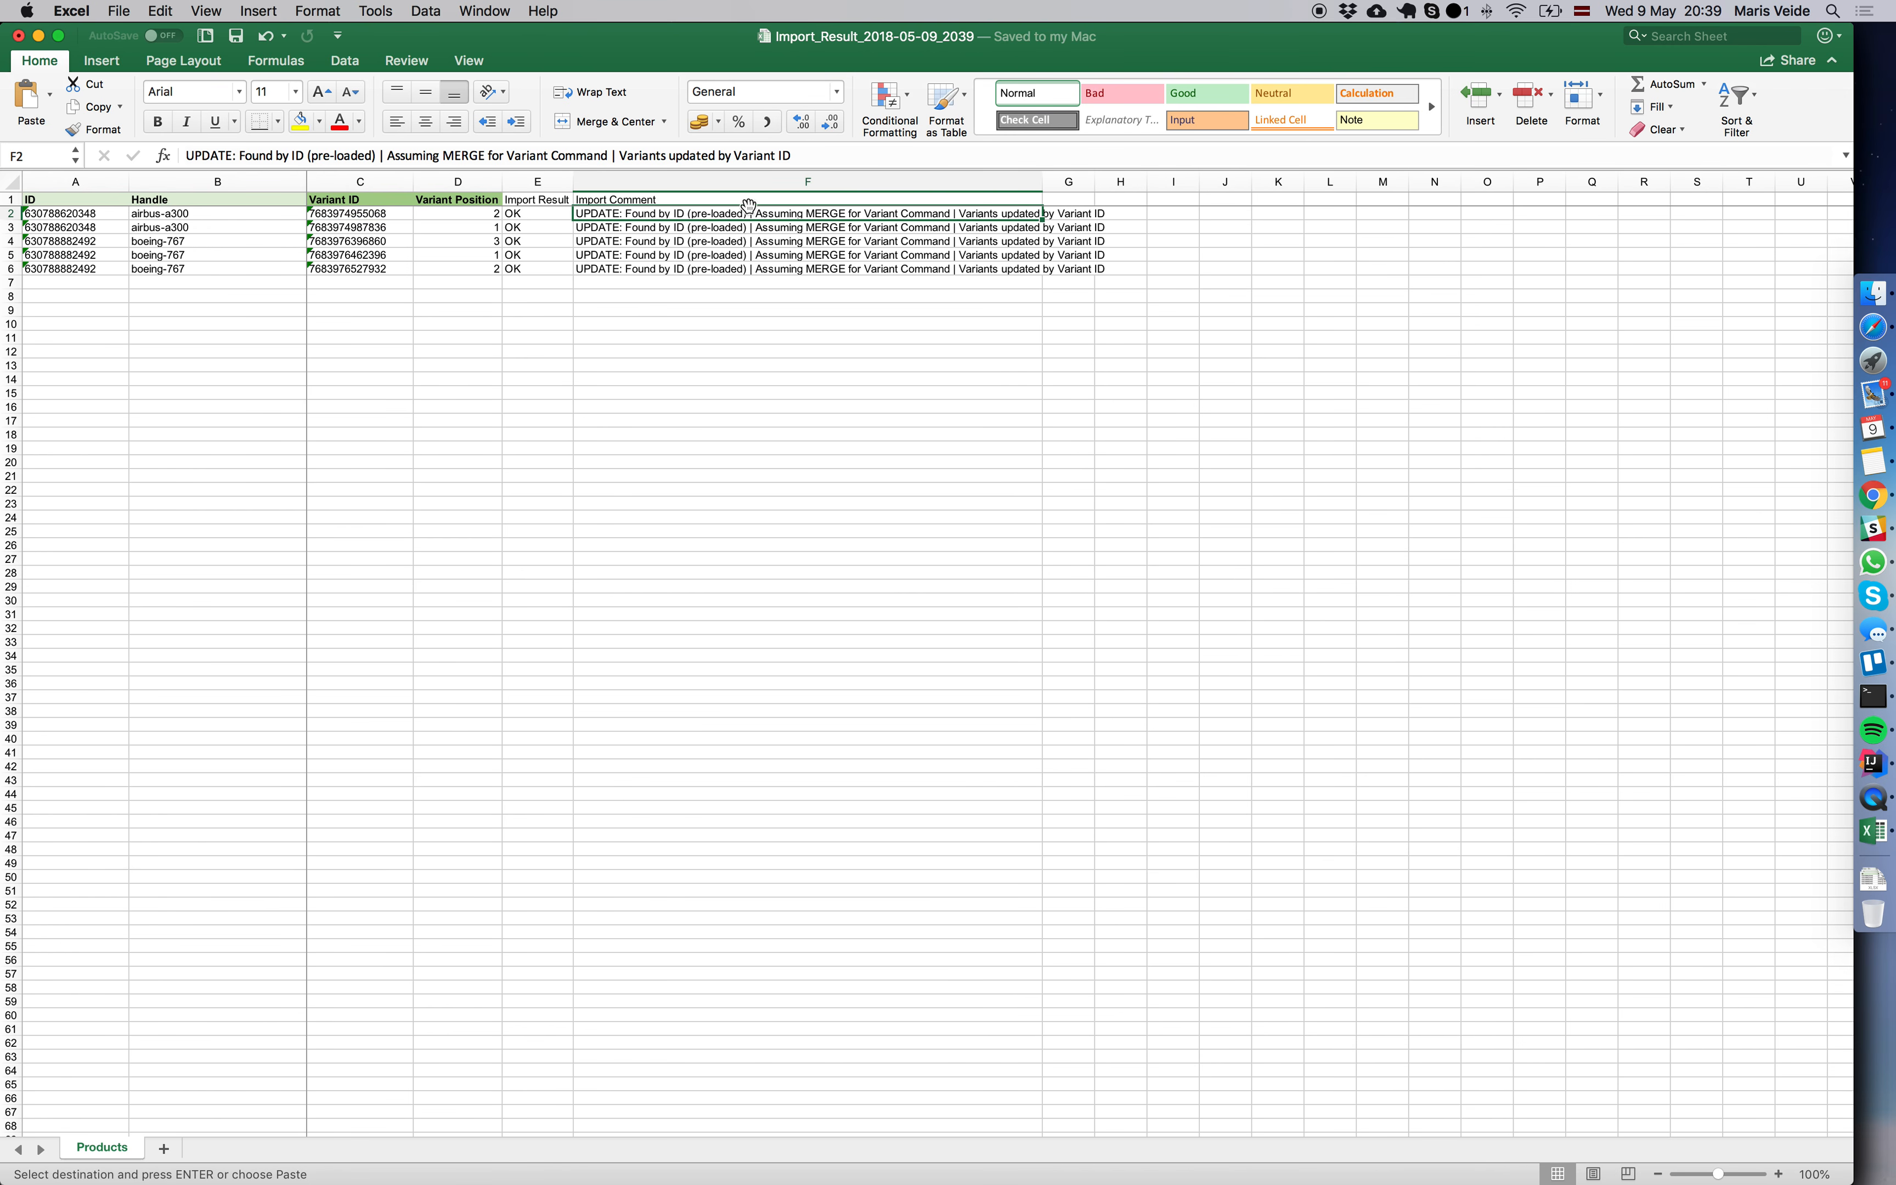
drag(104, 214, 116, 268)
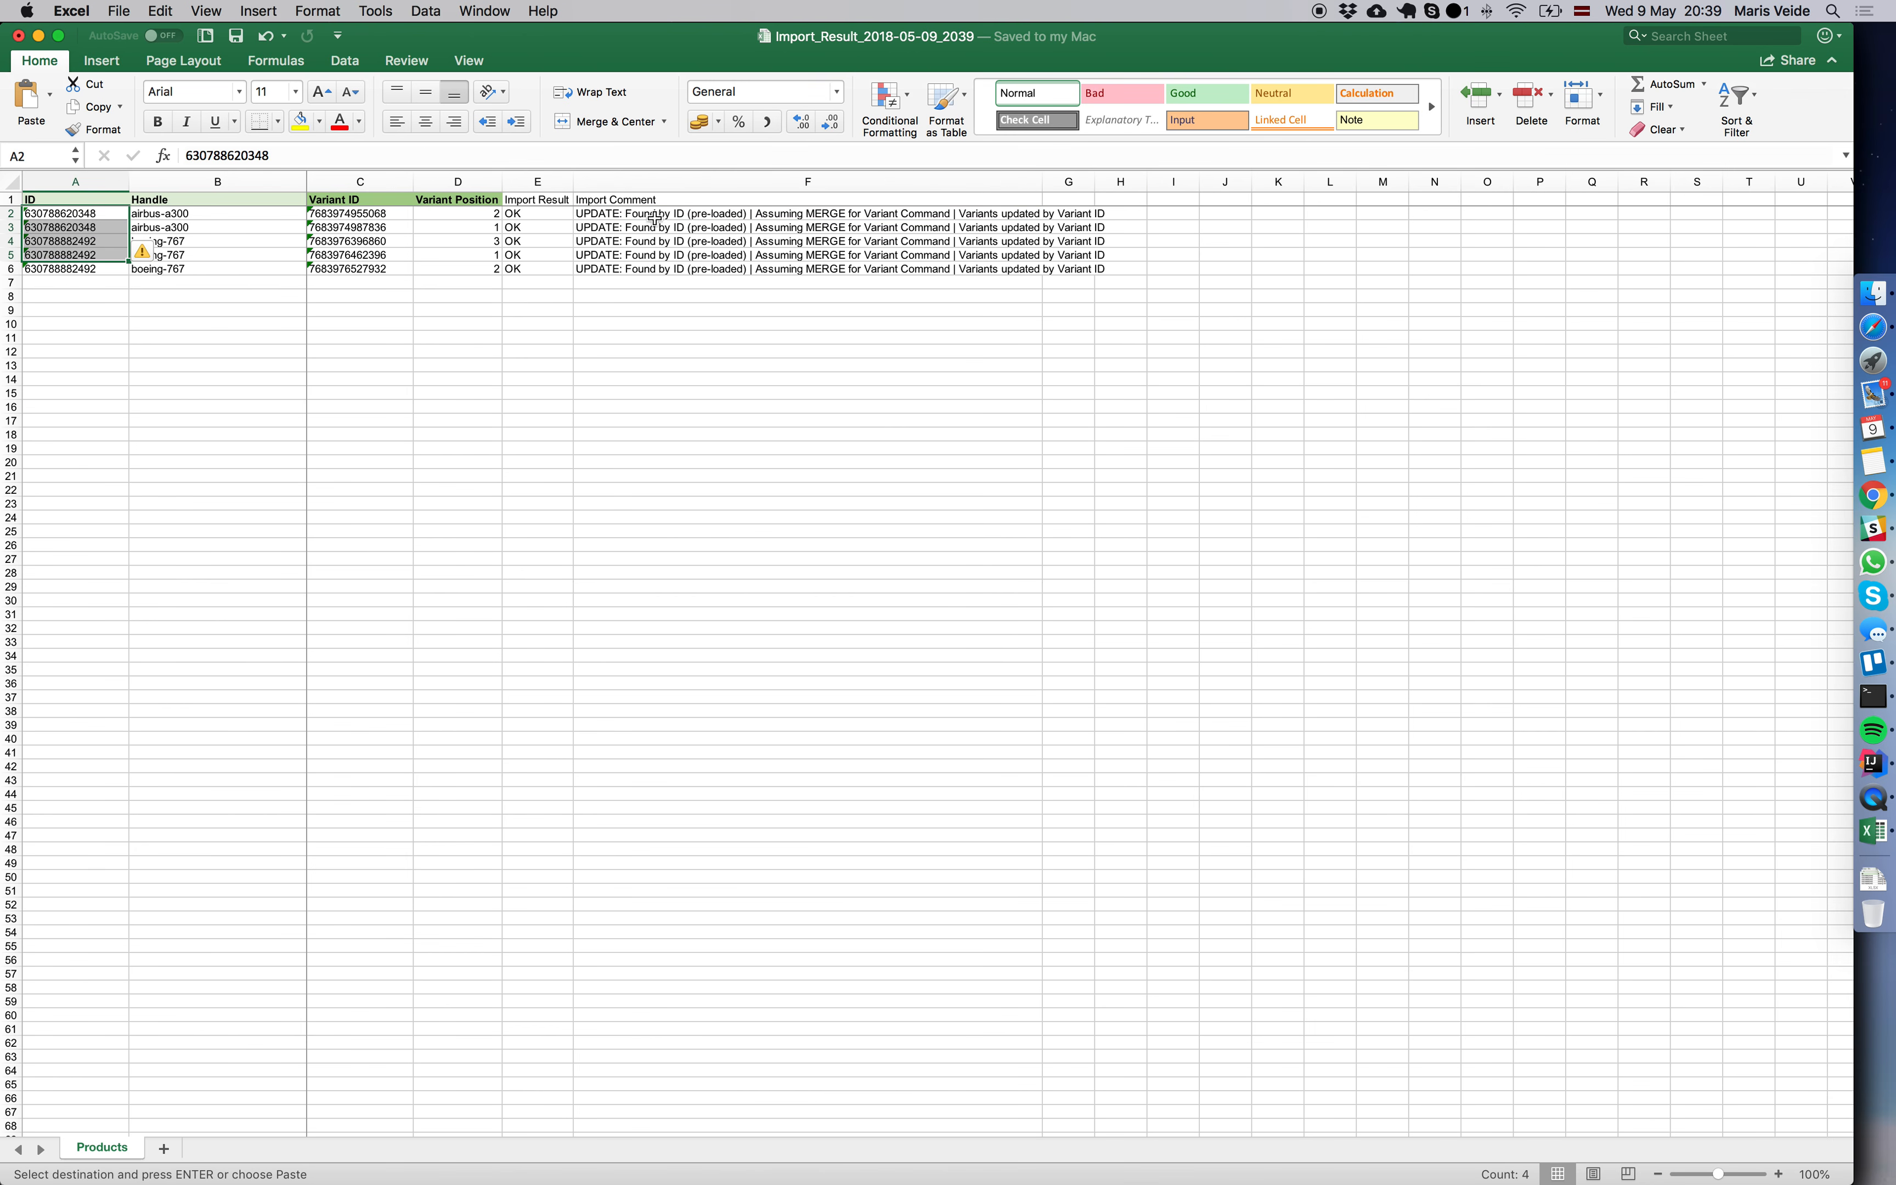
click(789, 218)
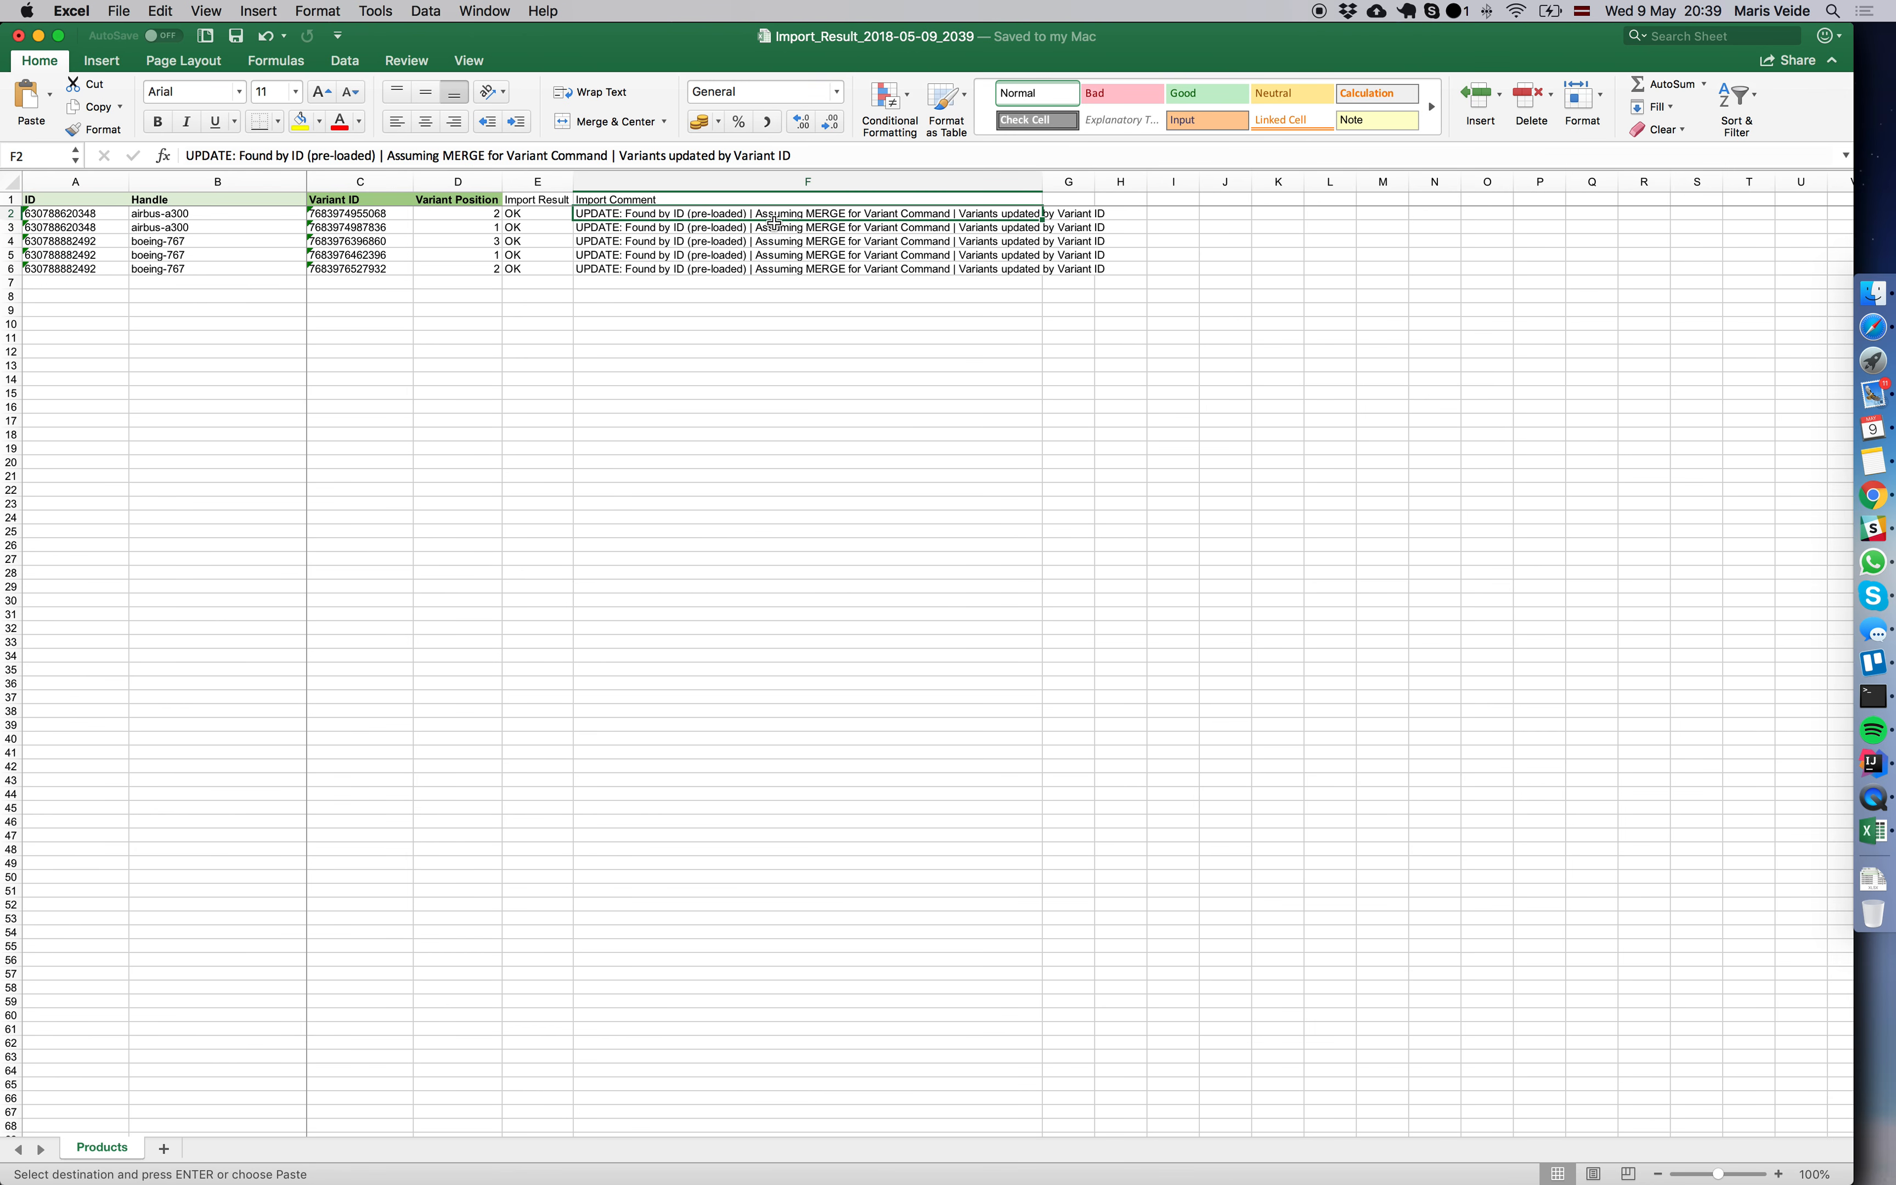
double_click(1039, 181)
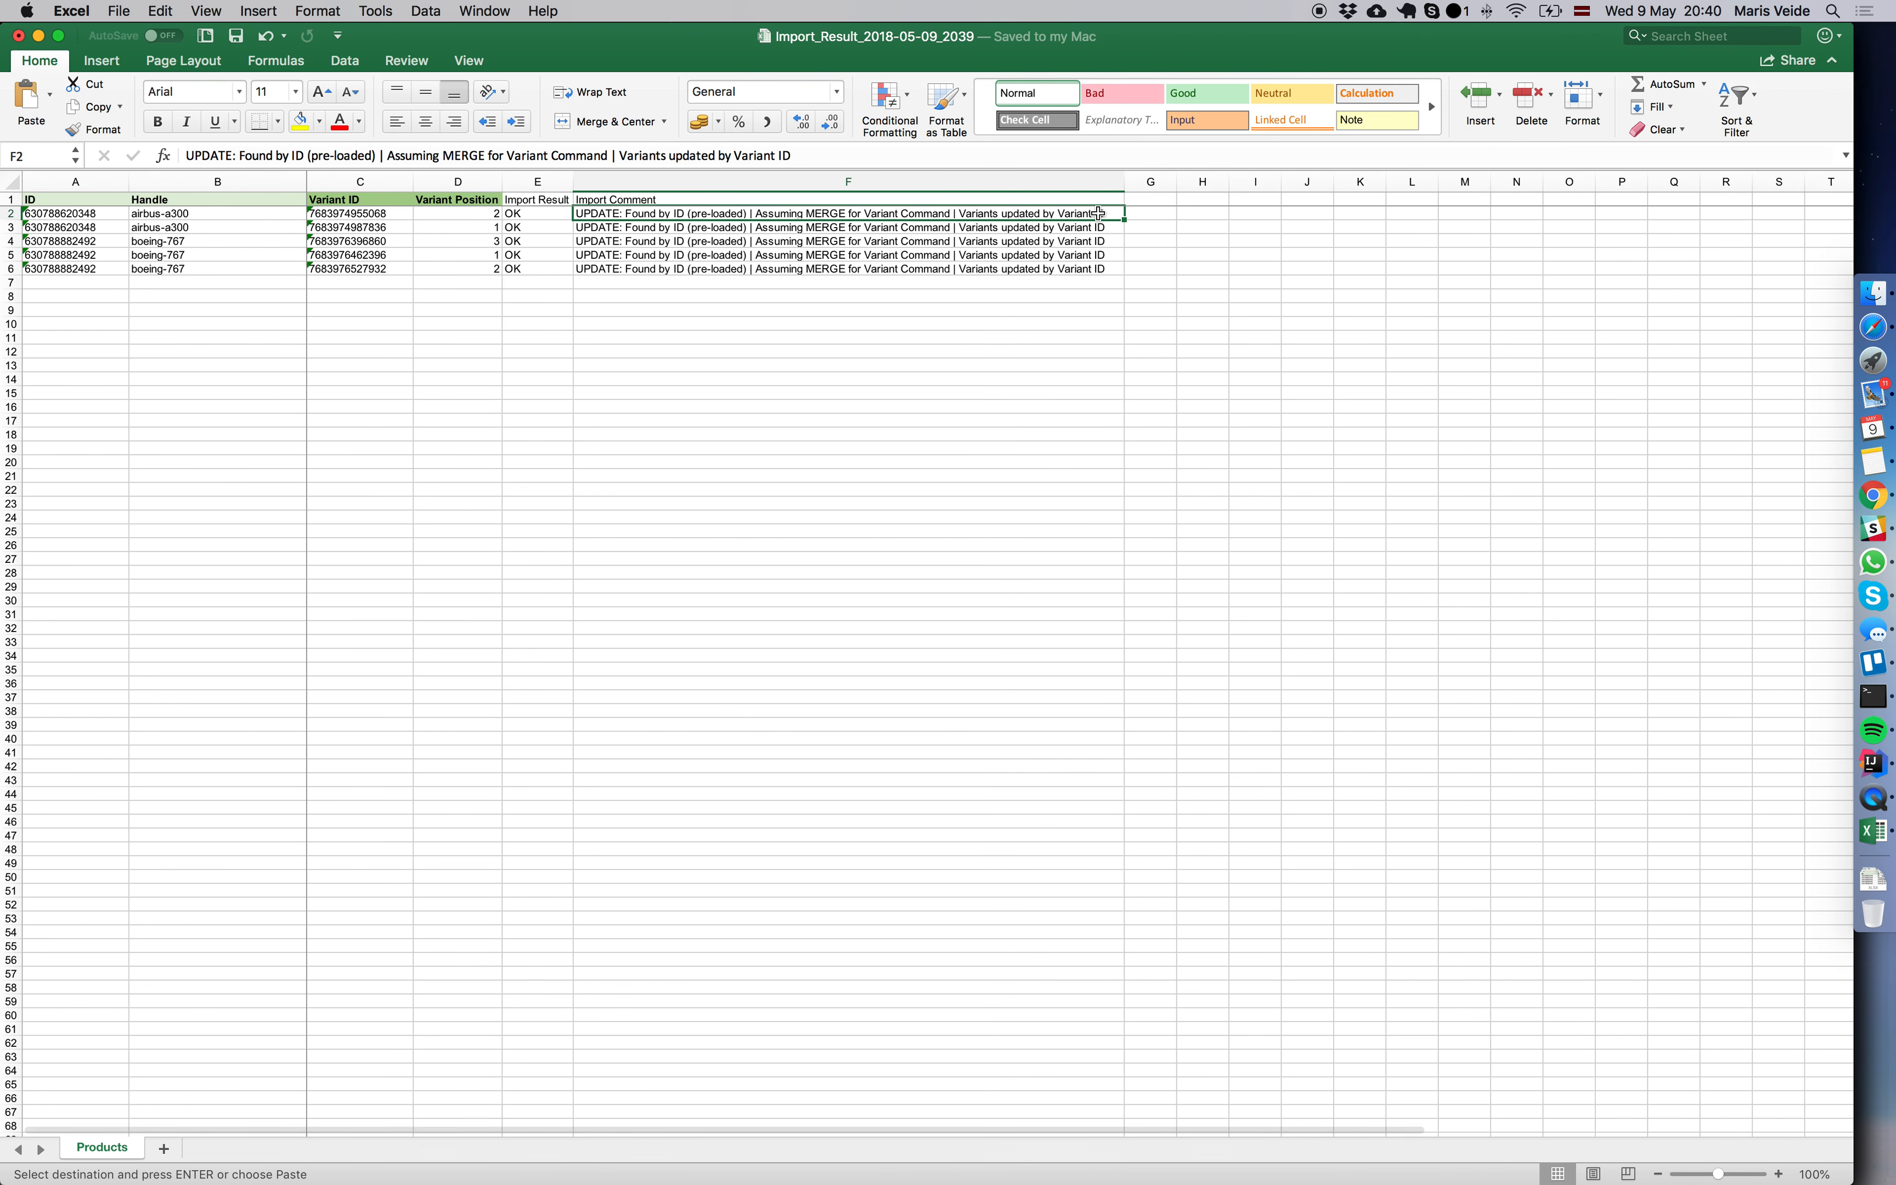
Review the Variant ID and Variant Position columns in the import results.
click(386, 191)
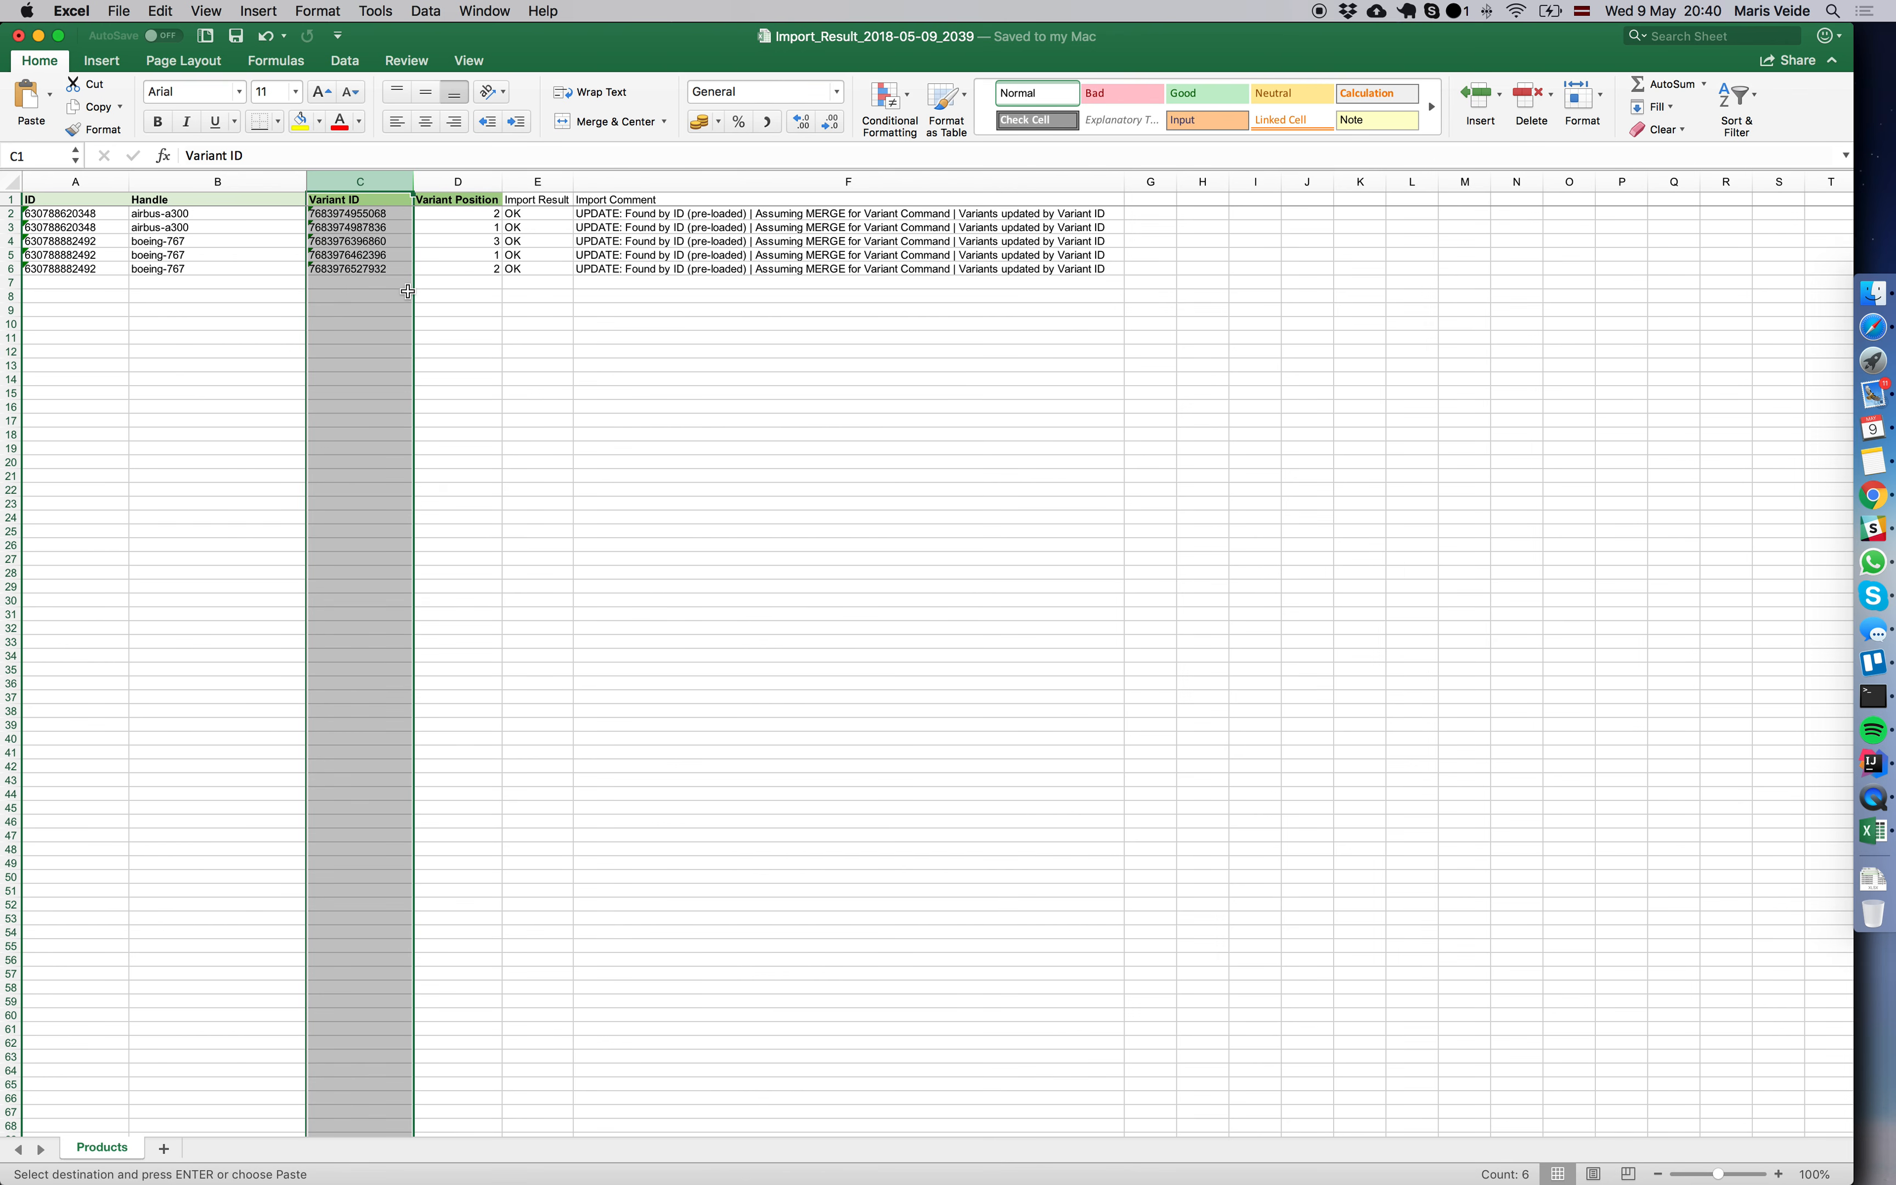
click(368, 213)
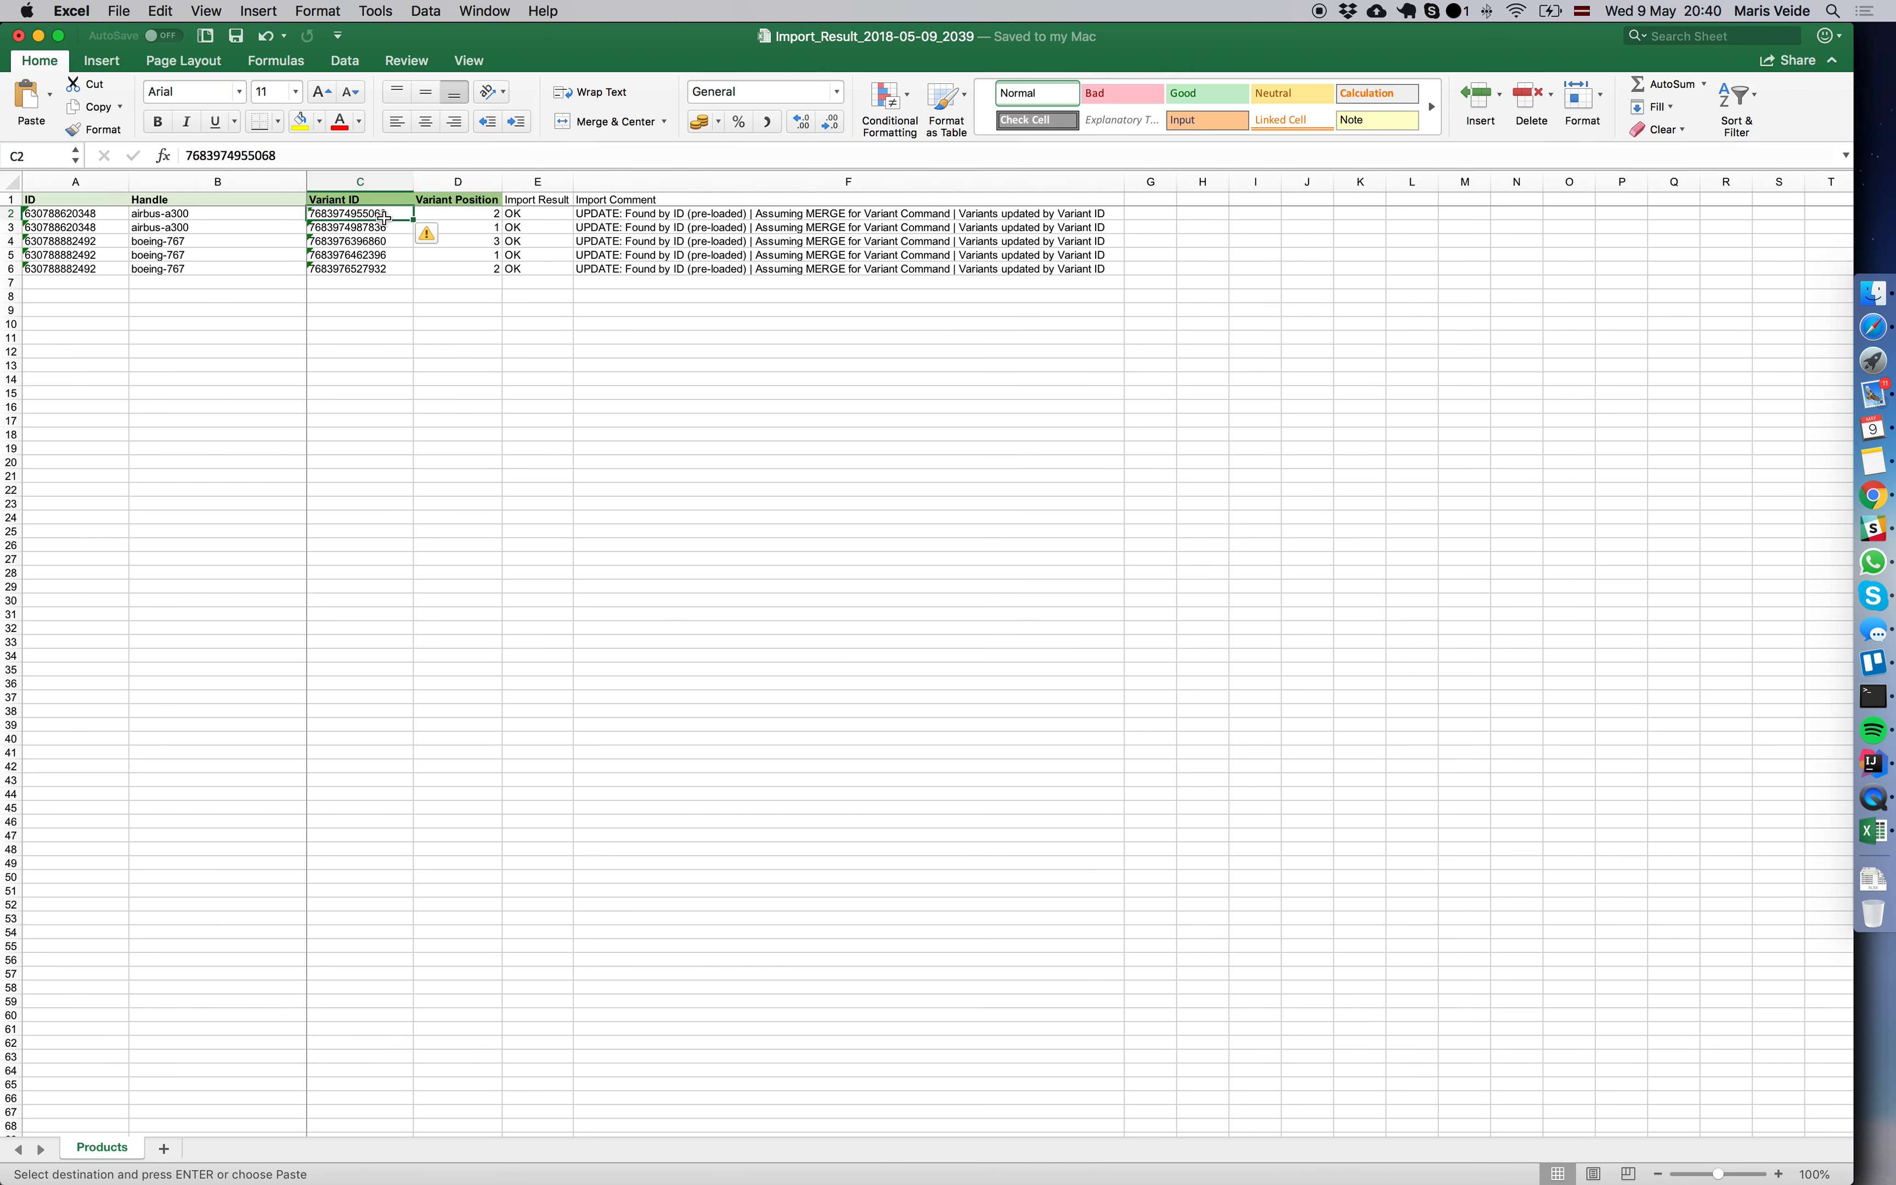
click(462, 214)
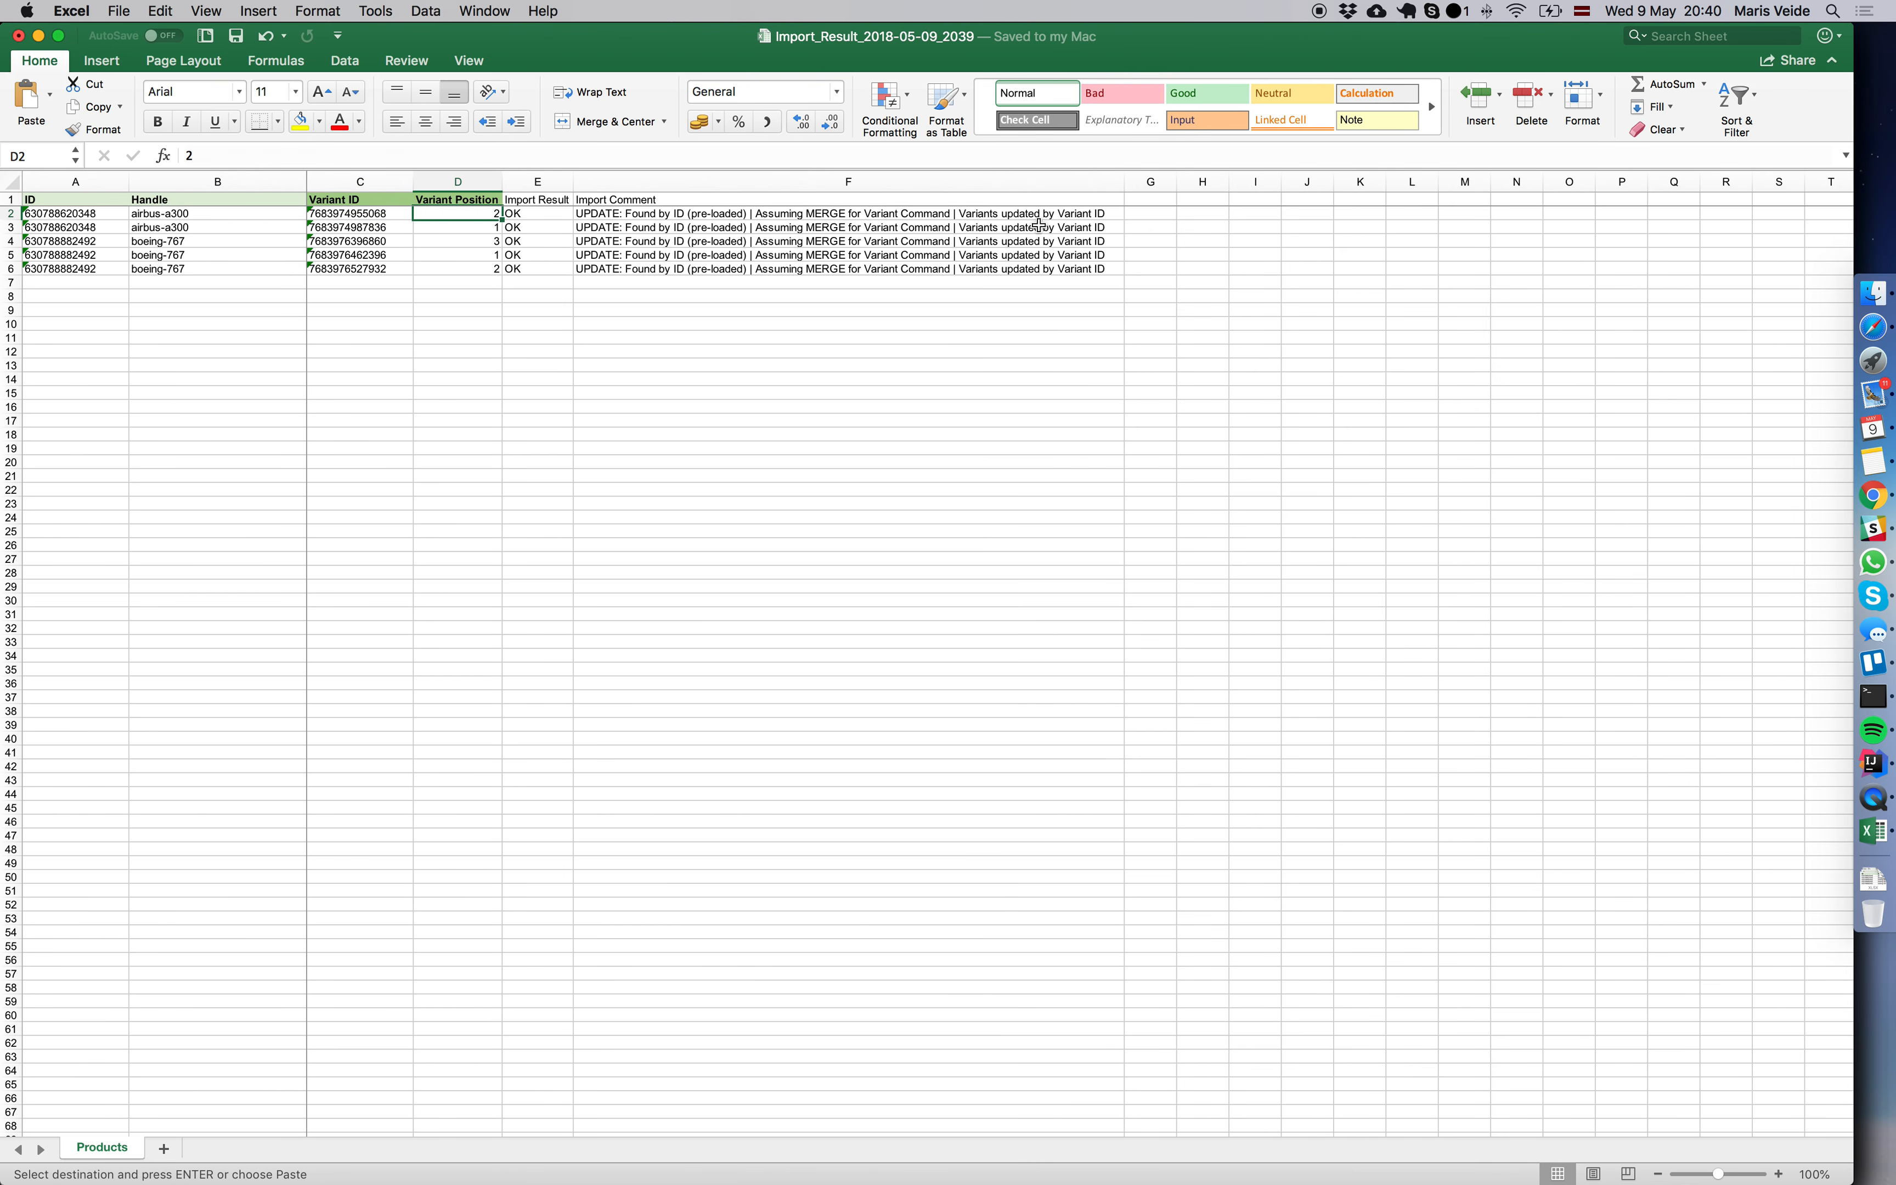
Switch back to the Boeing 767 product page in Chrome and reload it to check the variant order.
key(super+Tab)
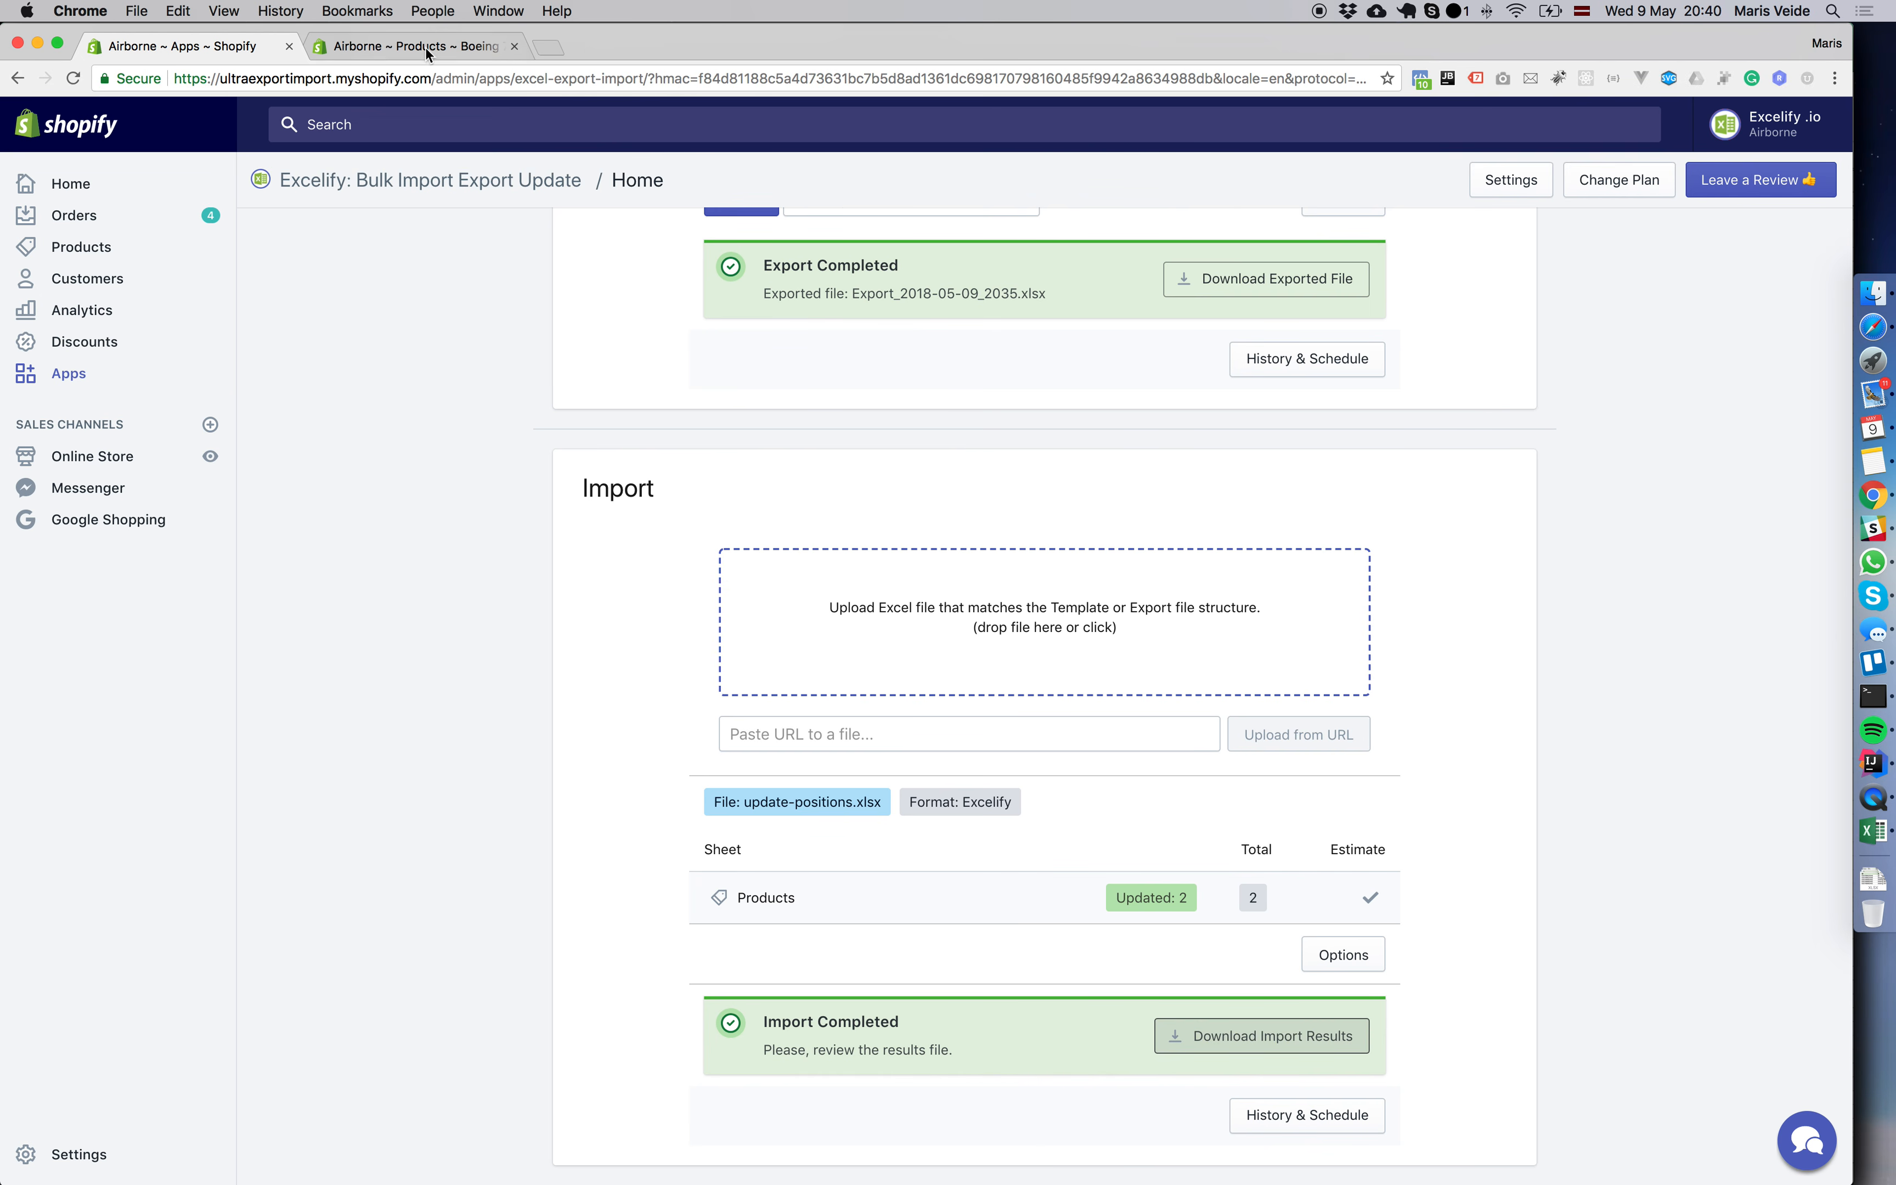
click(421, 49)
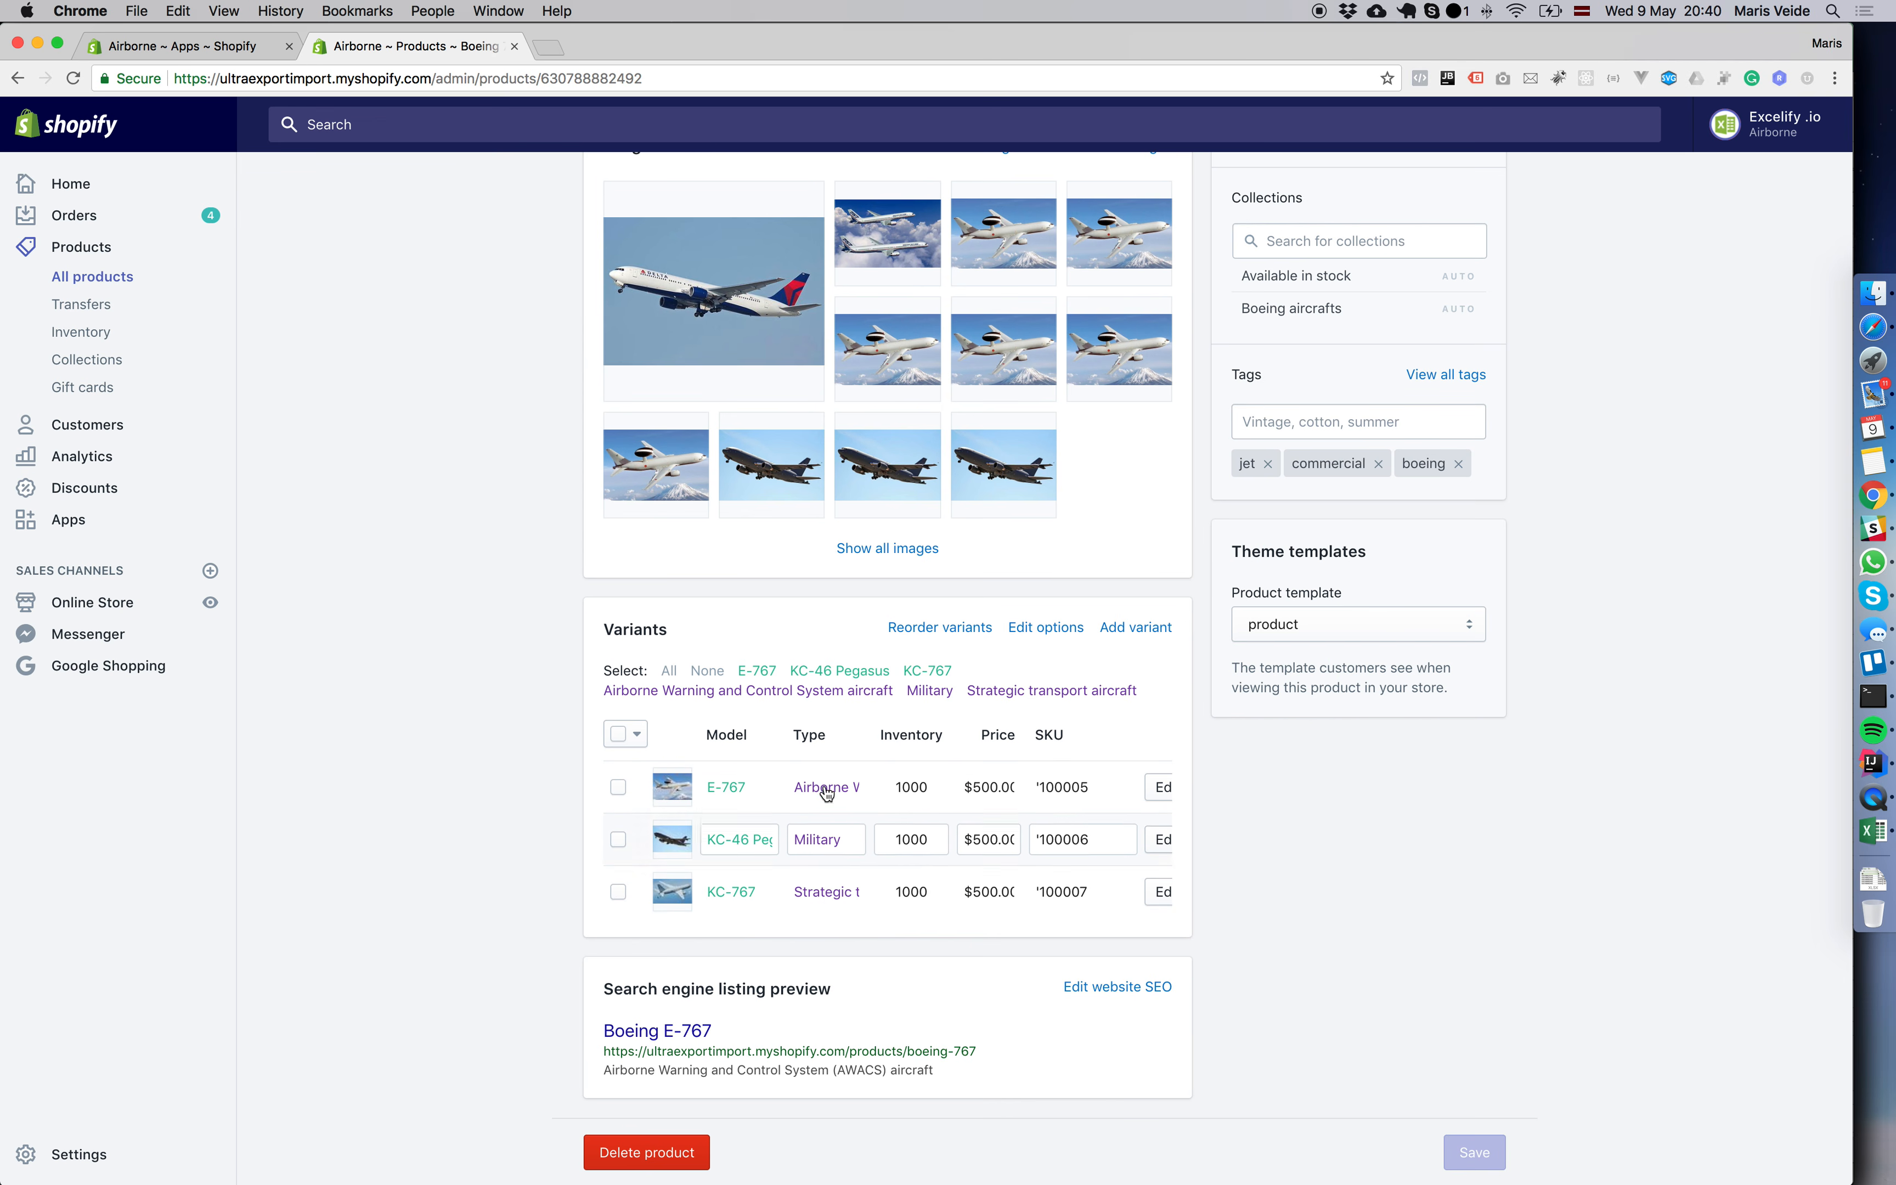
key(super+r)
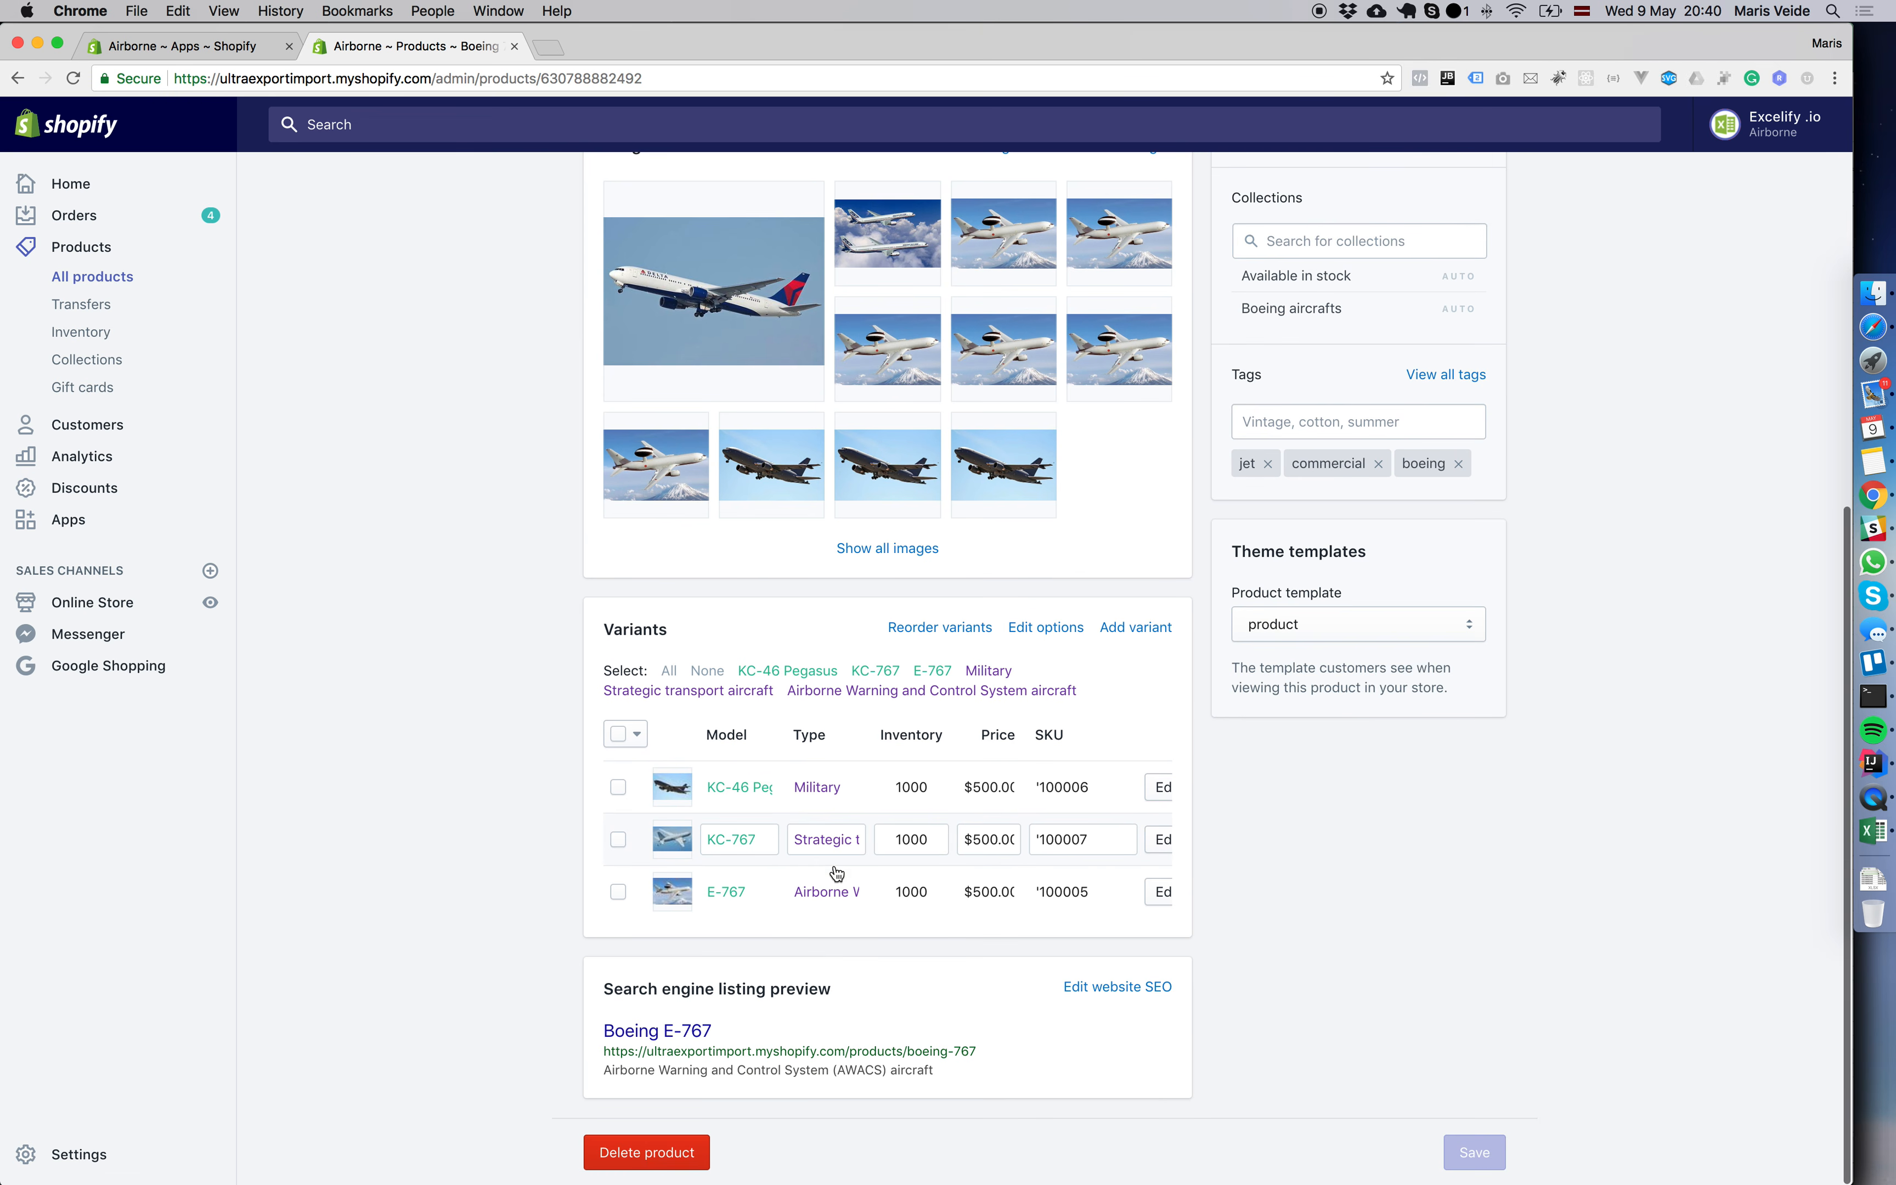
Compare the boeing-767 Variant Position values in the Excel import results with the variant order on the Shopify product page.
click(1864, 811)
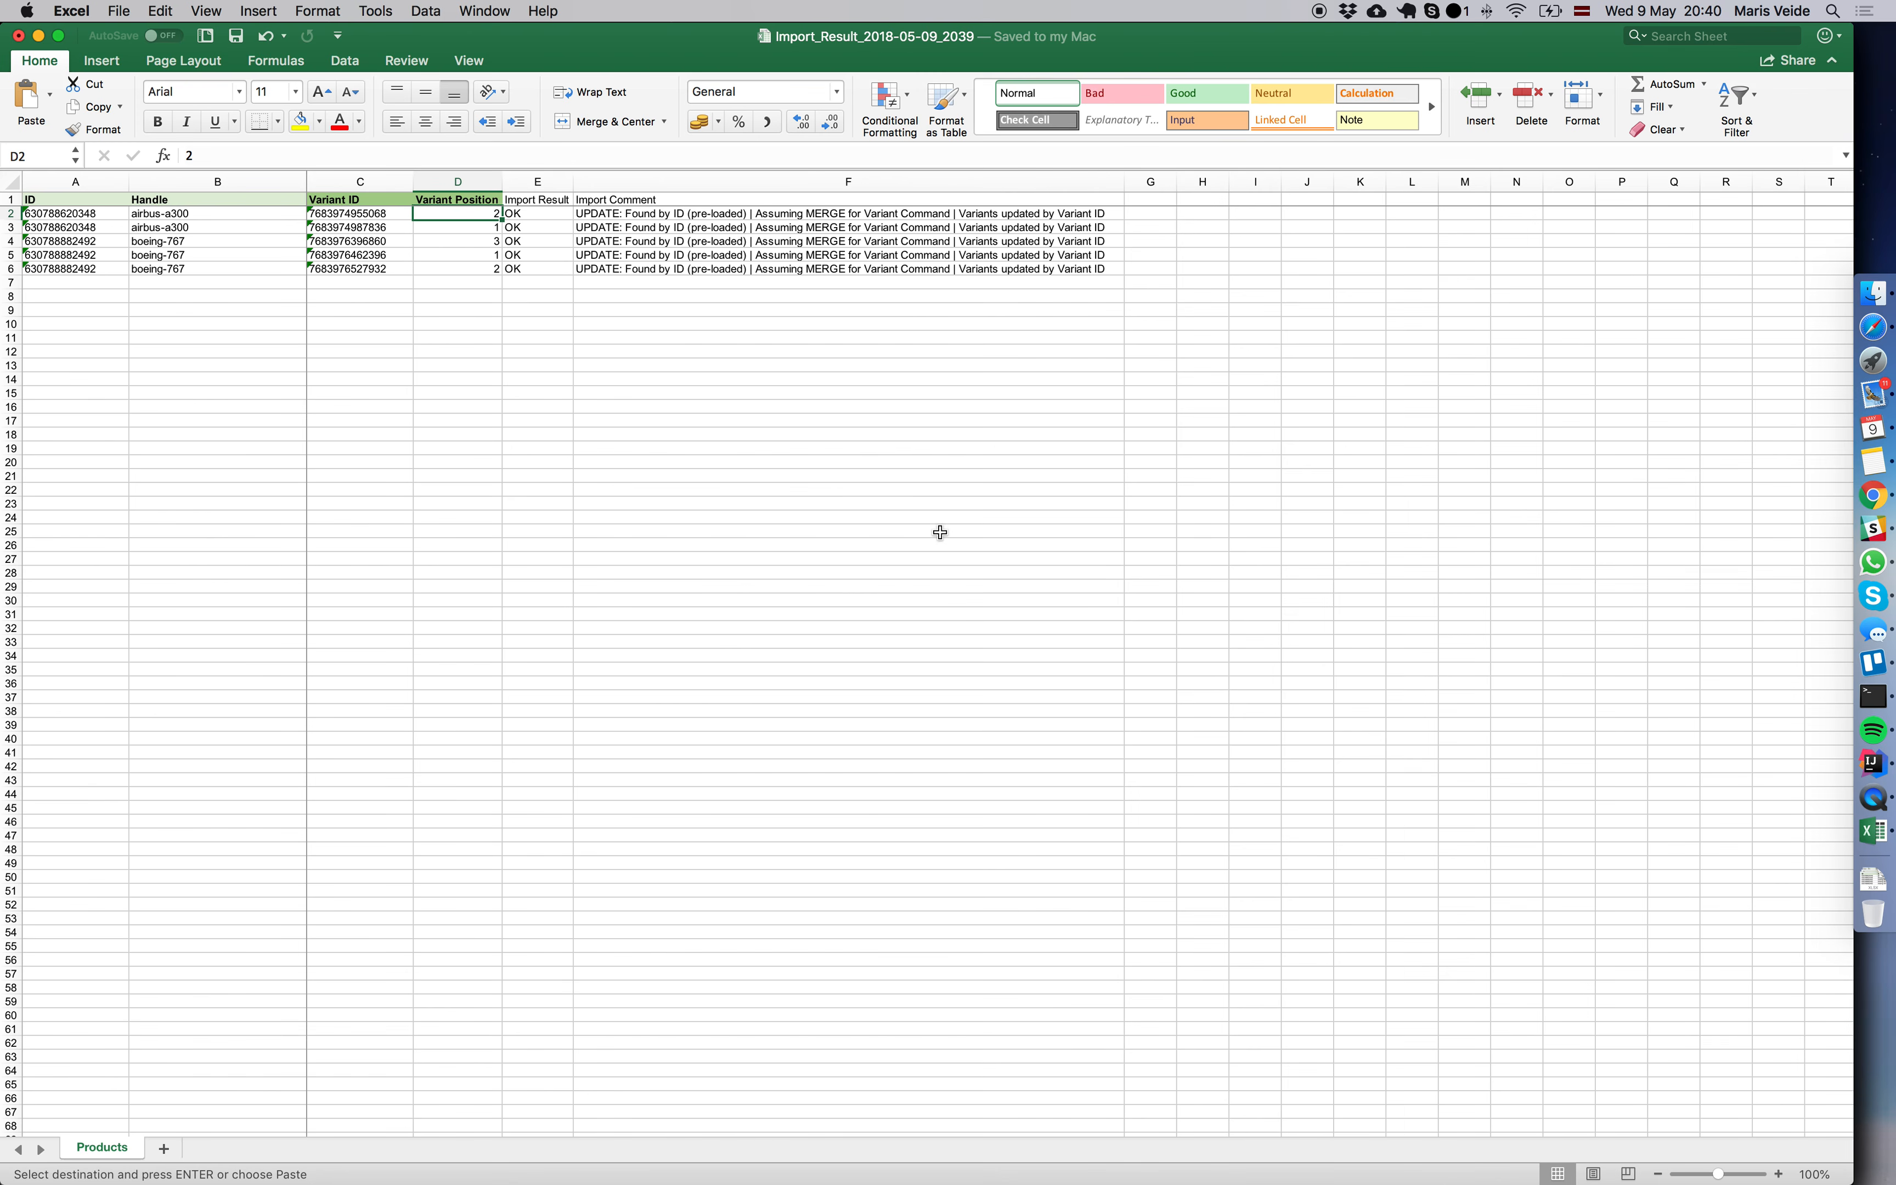
drag(478, 241, 478, 267)
click(474, 257)
click(391, 256)
click(477, 256)
key(super+Tab)
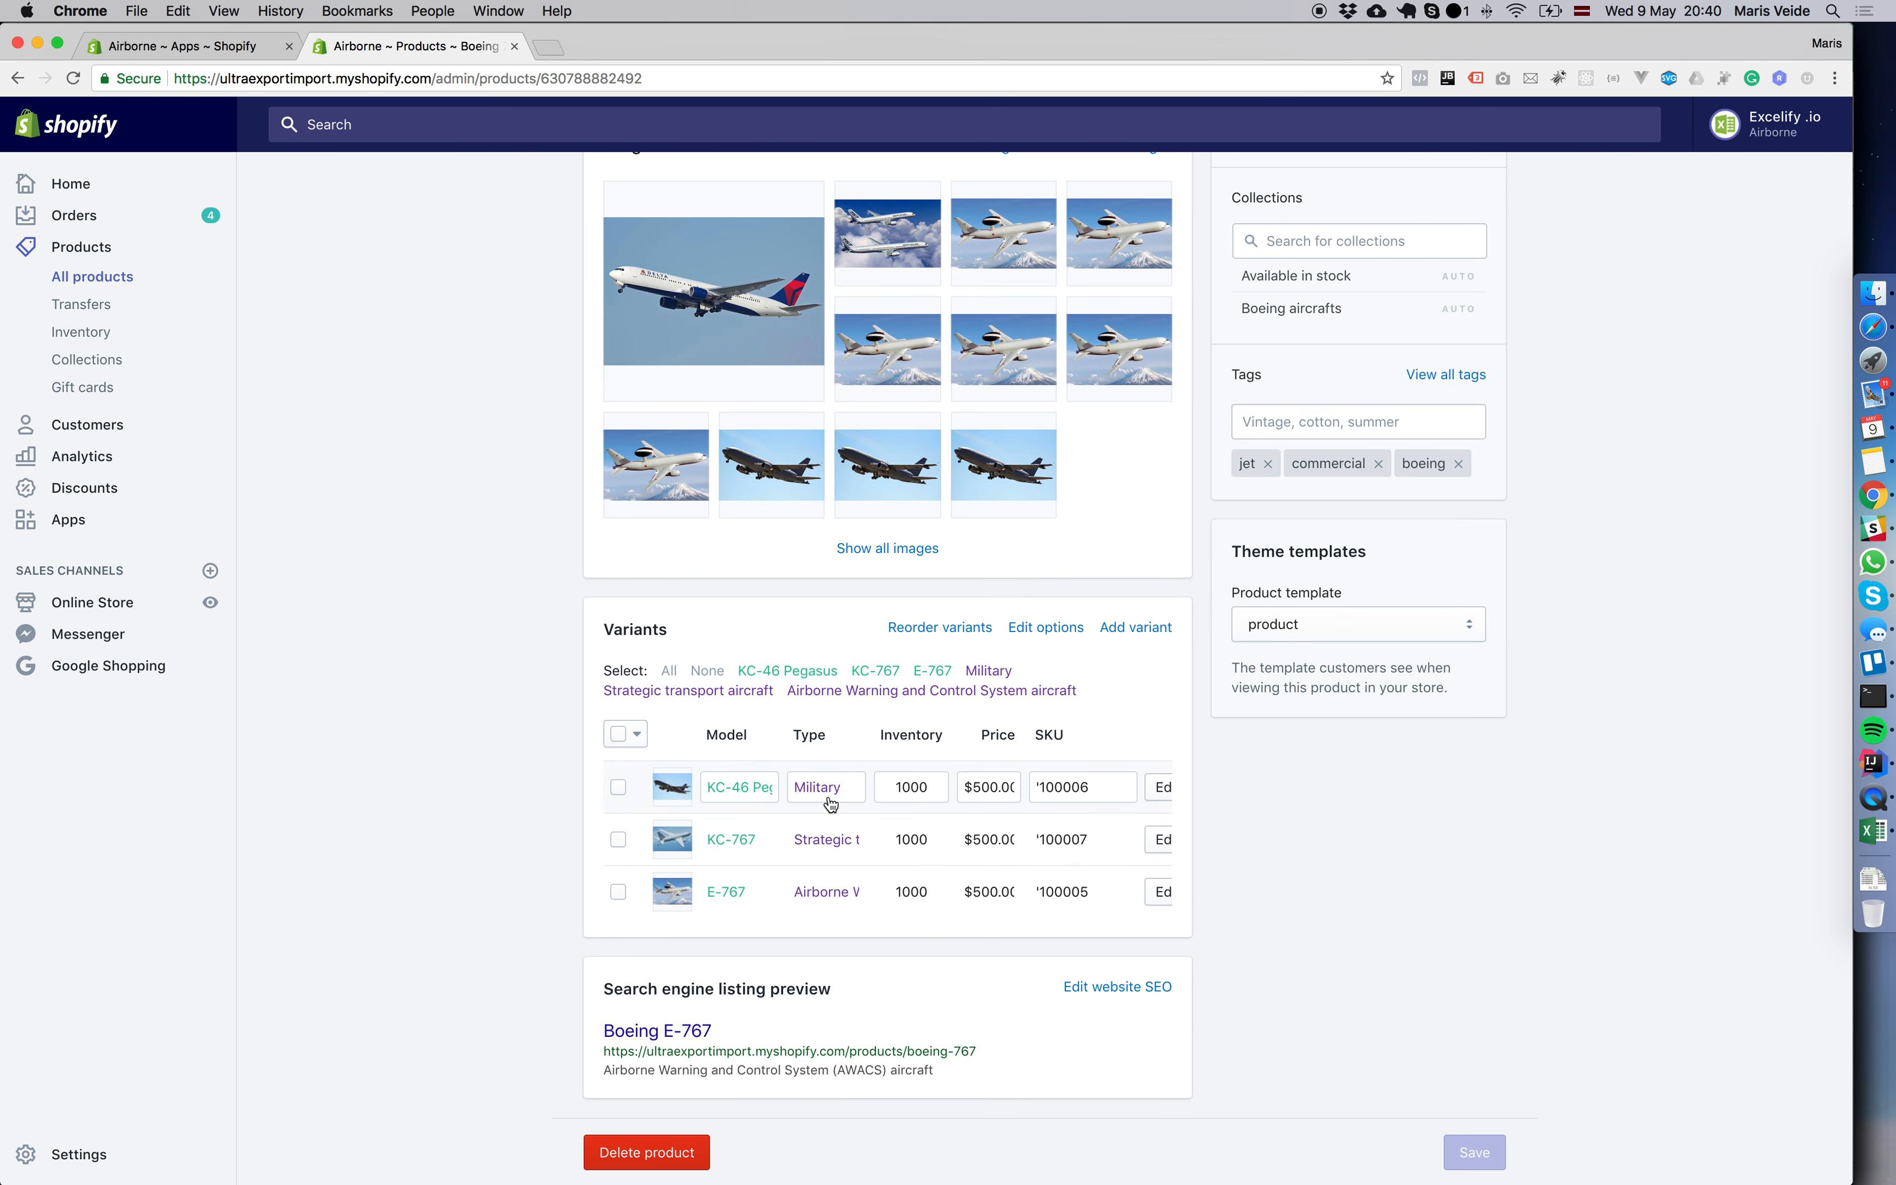
key(super+Tab)
drag(470, 240, 474, 269)
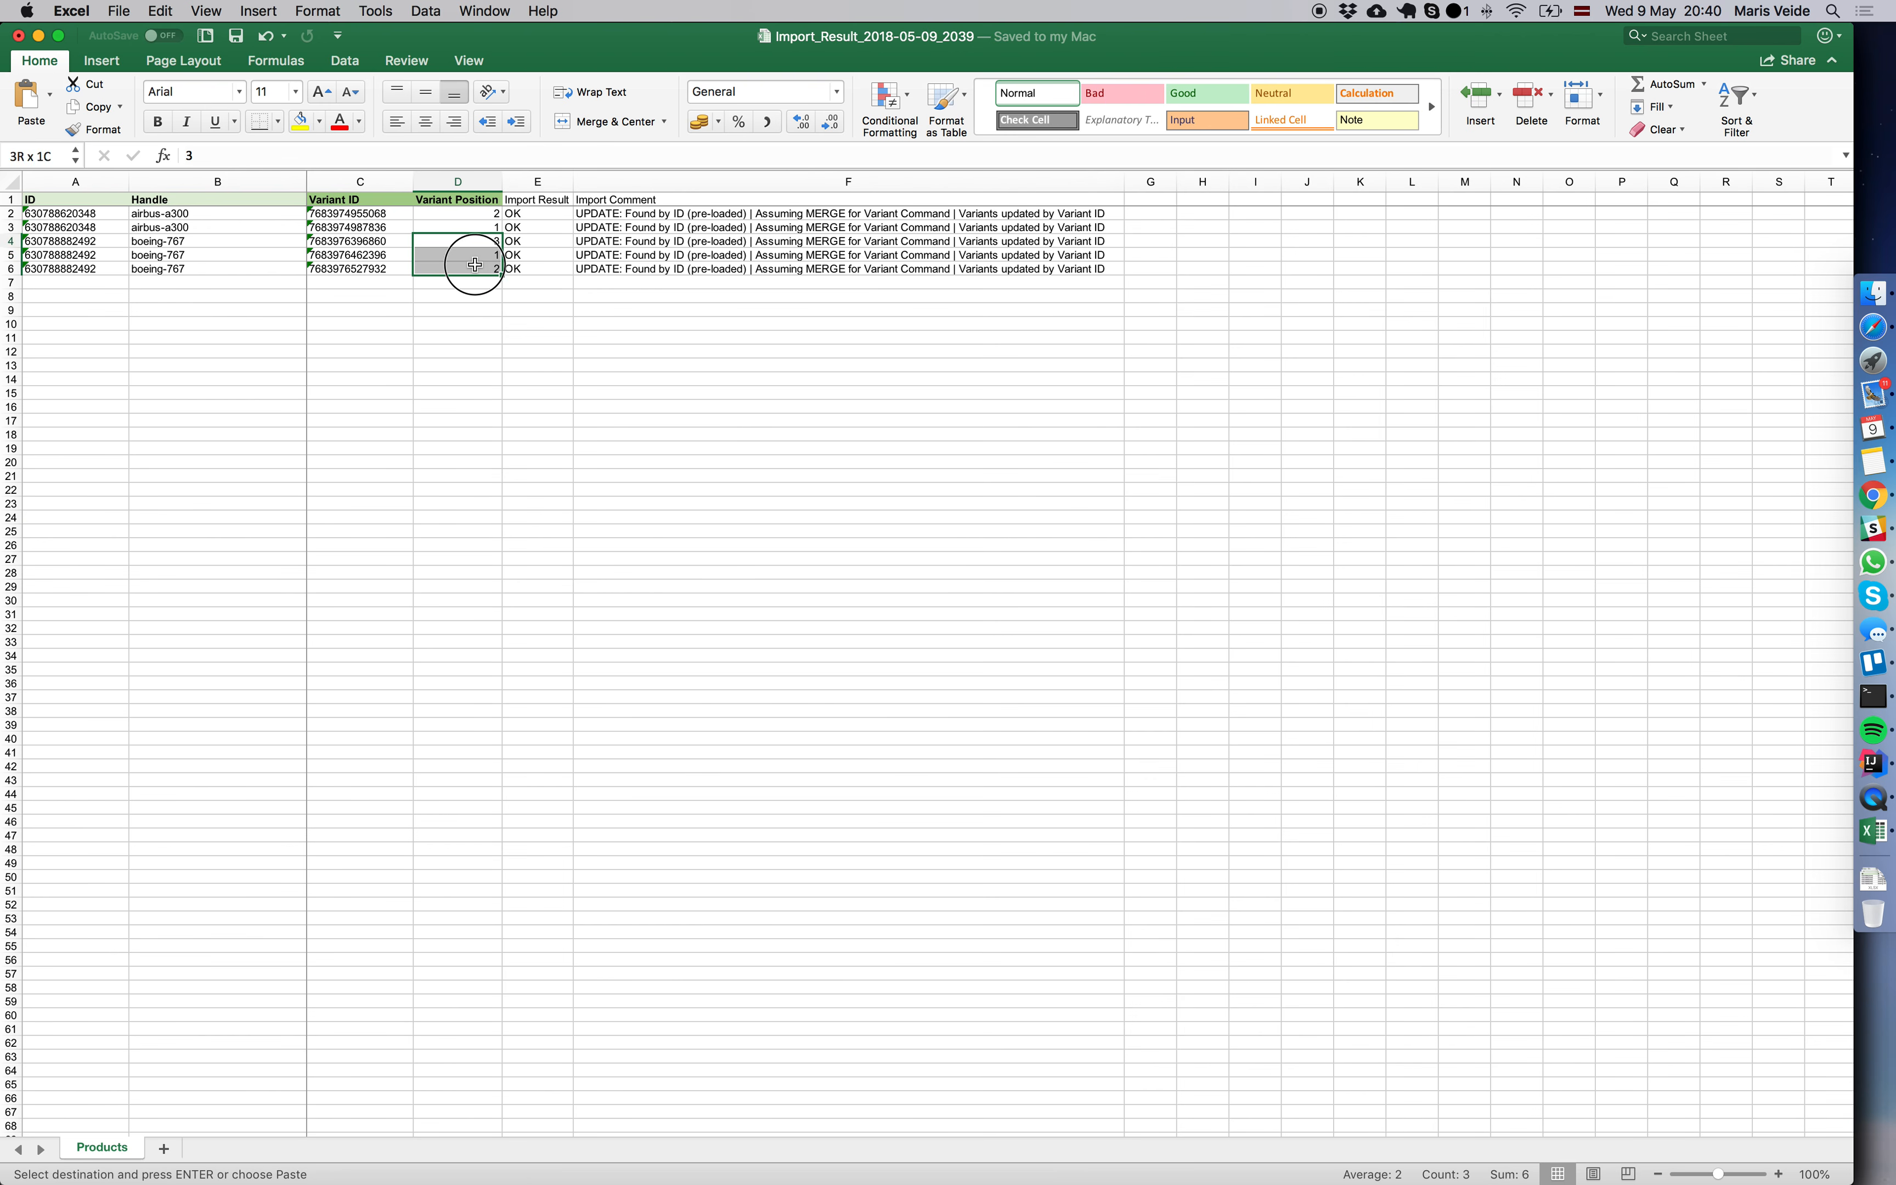
key(super+Tab)
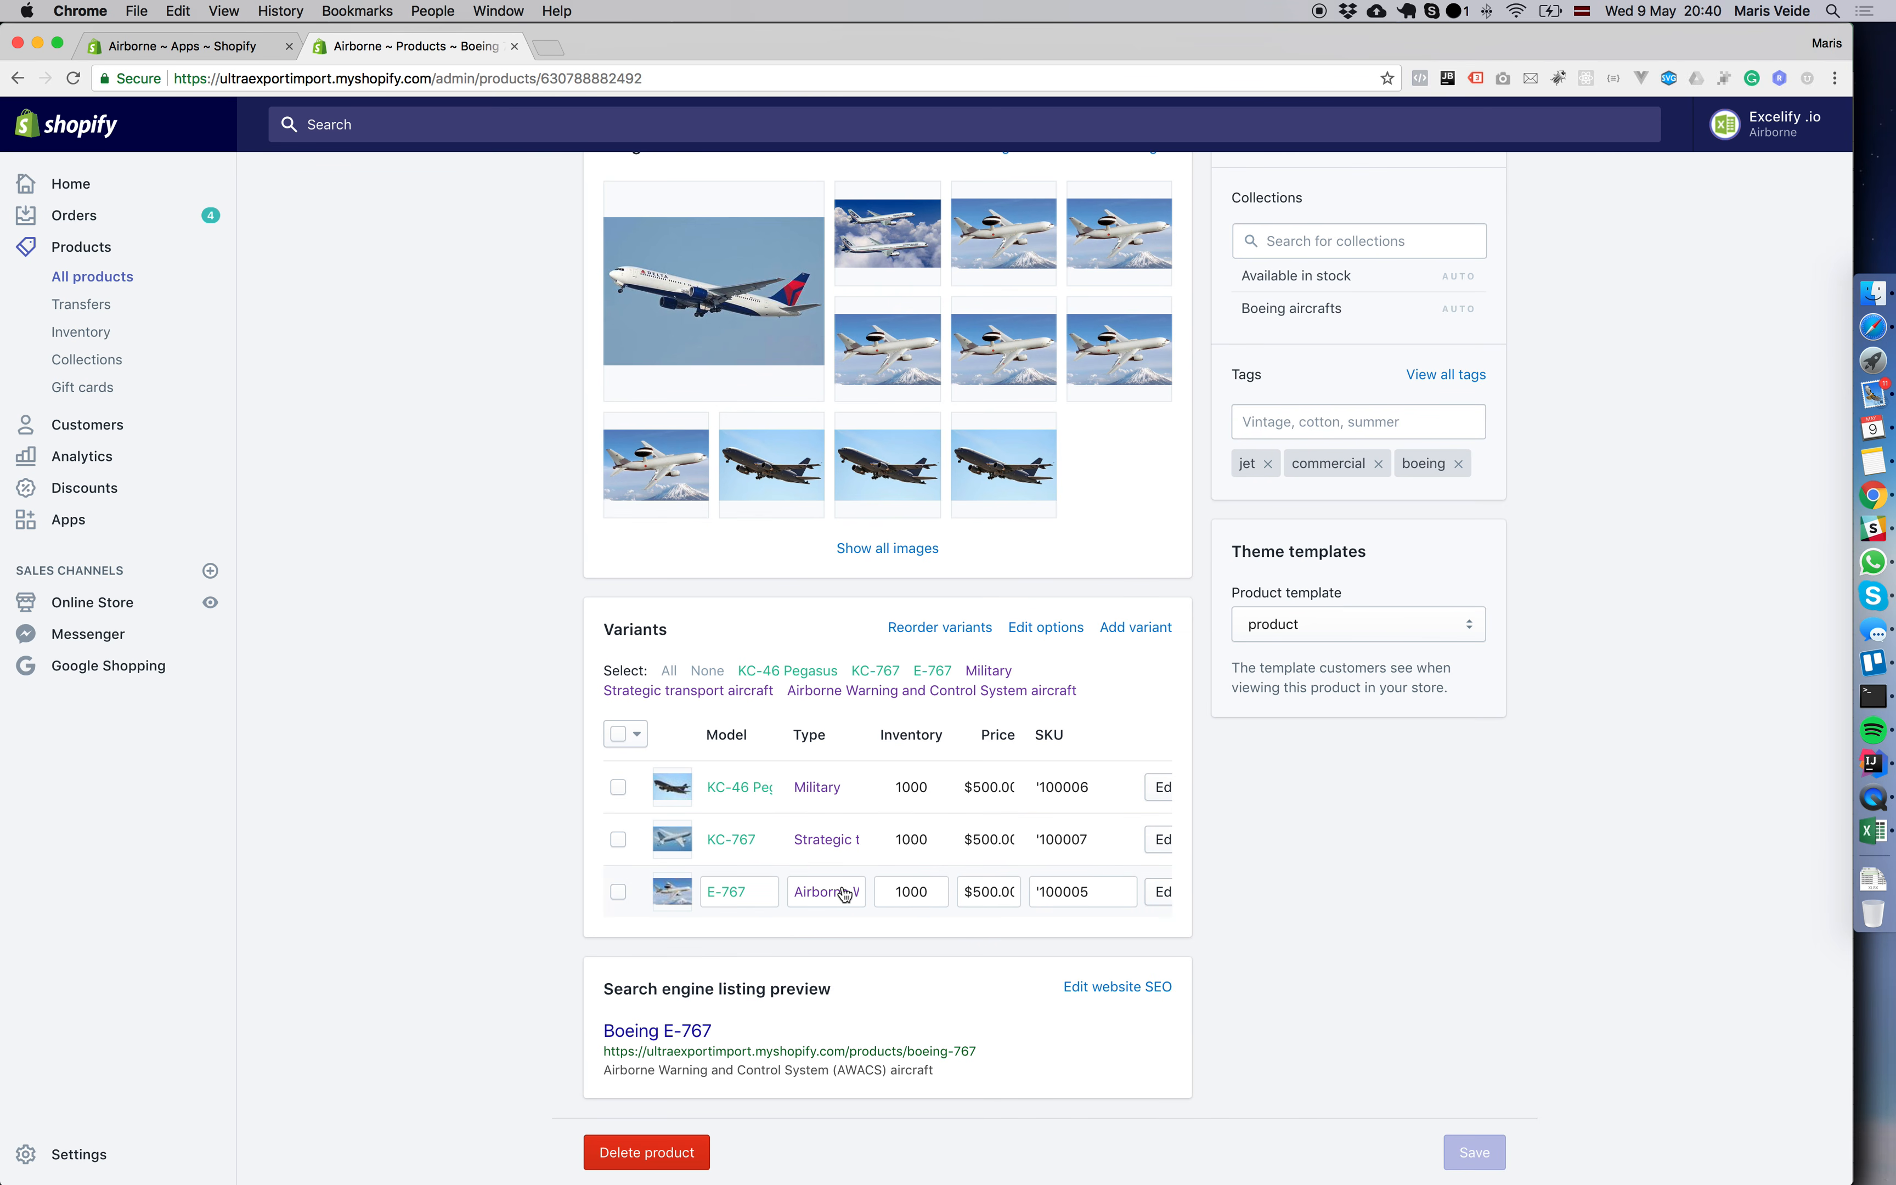